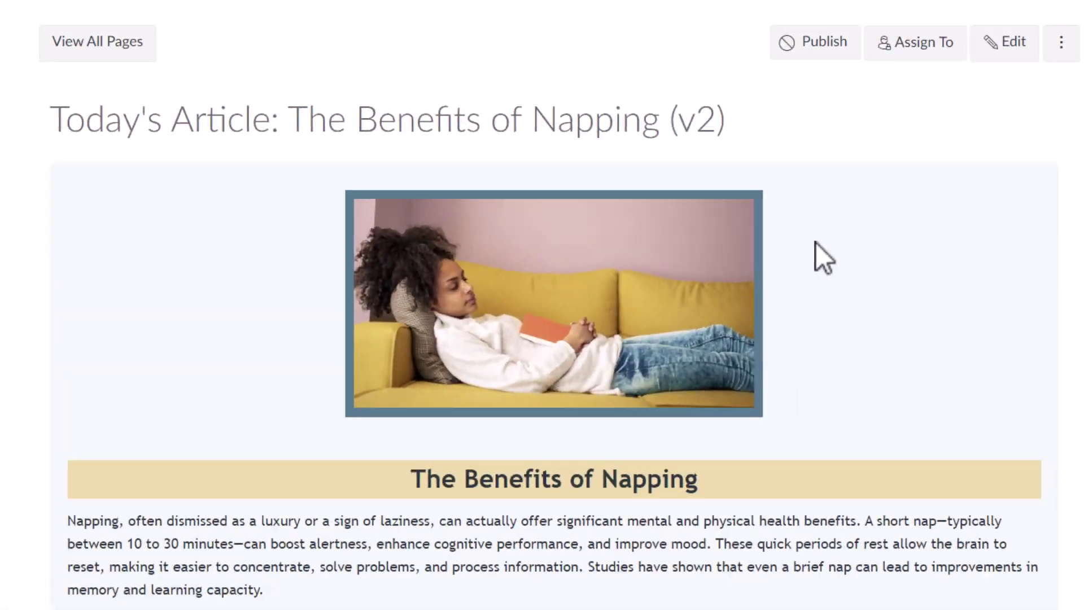
# Look over the styled v2 page of the napping article, from the header image down to the closing "All done?" section
pyautogui.scroll(-5, 816, 243)
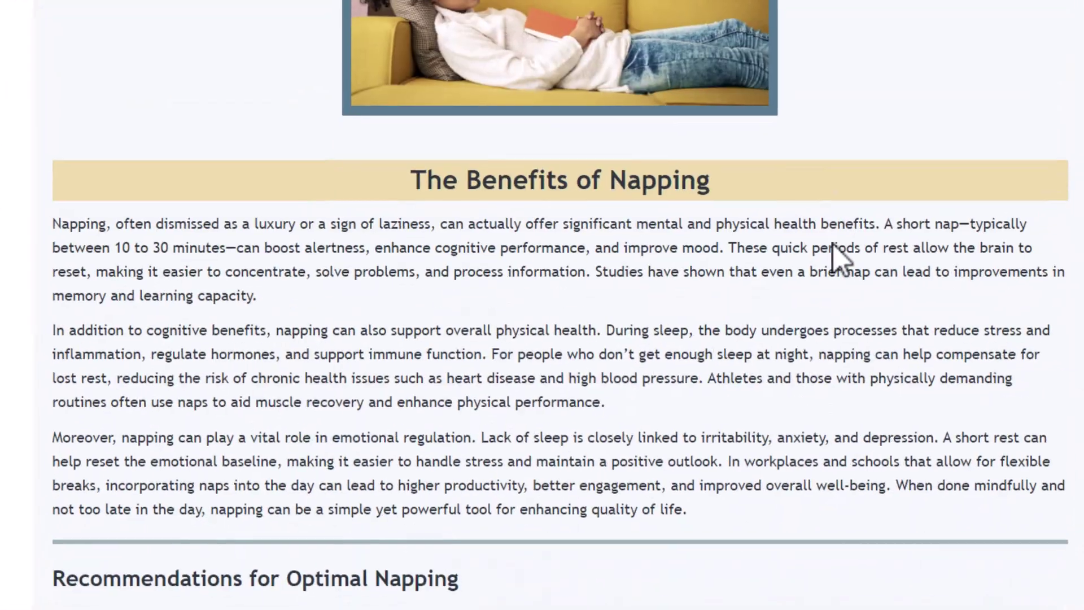
pyautogui.scroll(-10, 828, 244)
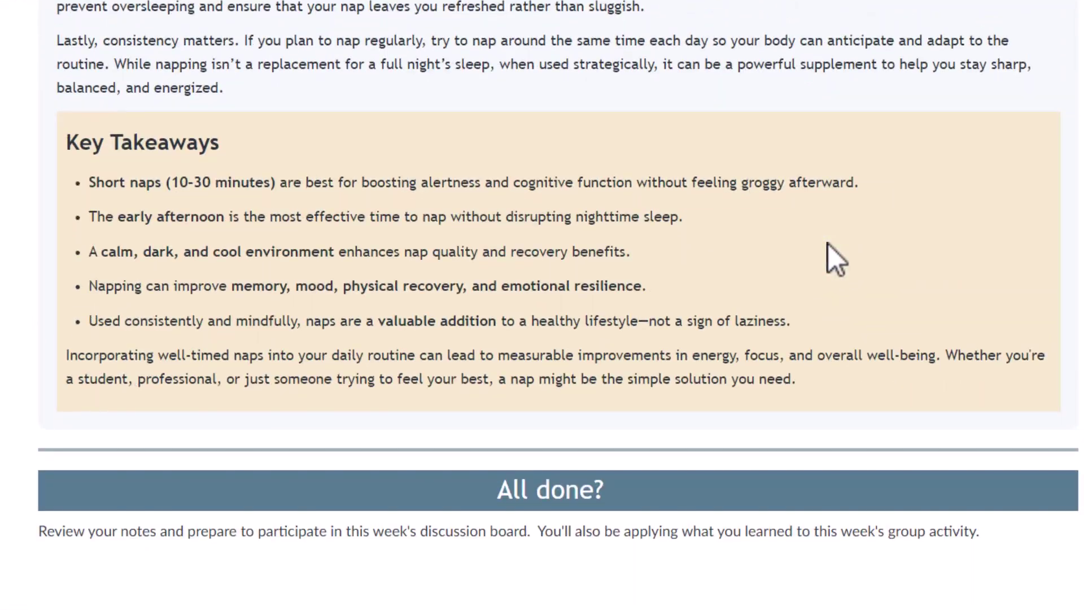
pyautogui.scroll(5, 828, 244)
pyautogui.scroll(8, 829, 251)
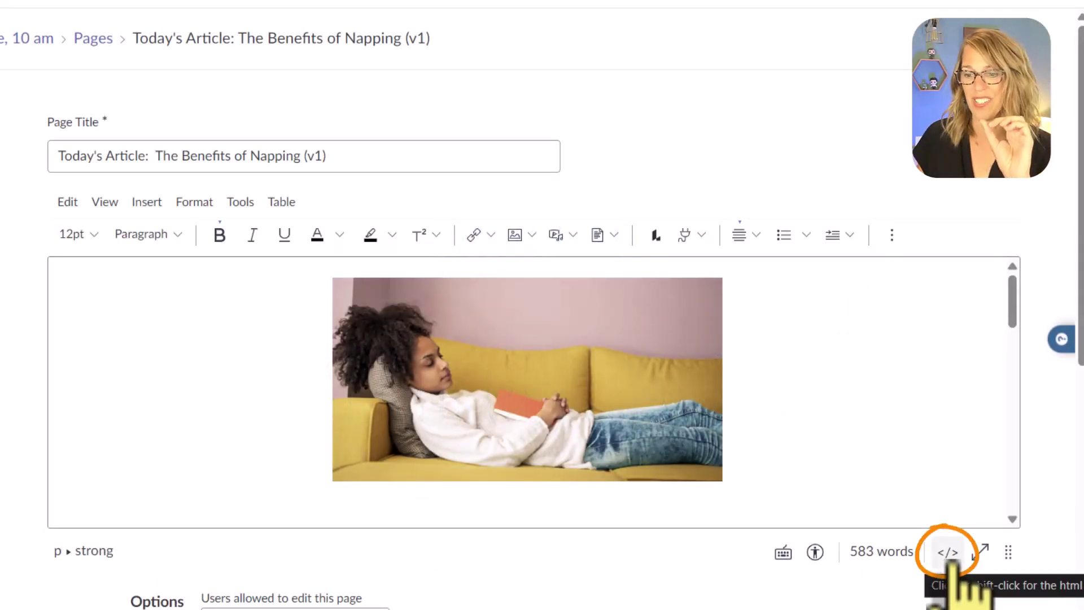
# Show the HTML code of the v1 napping article page and look through it
pyautogui.click(947, 551)
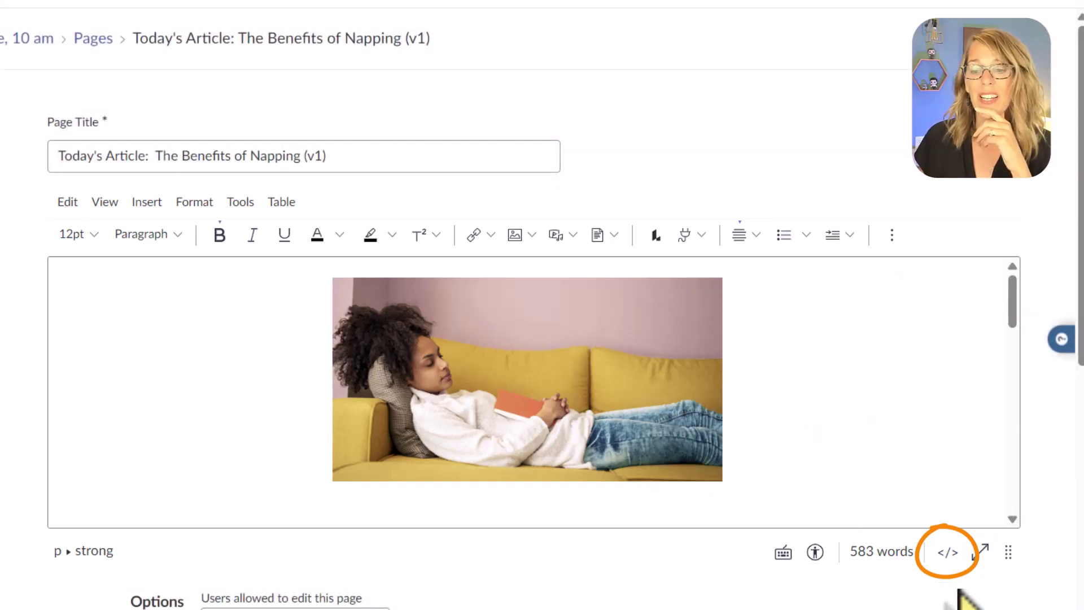
pyautogui.click(949, 553)
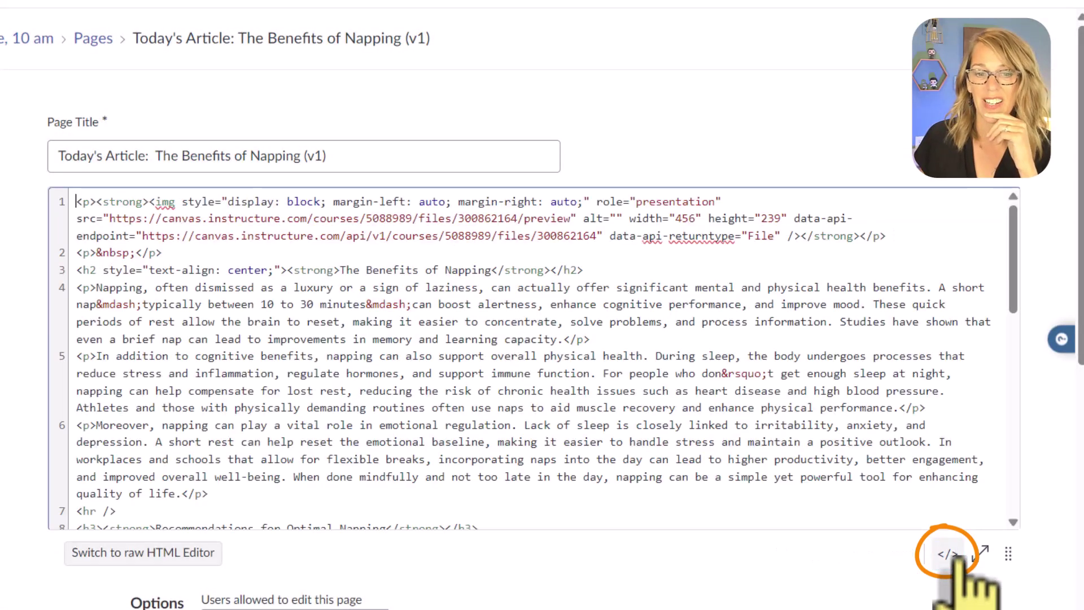
pyautogui.scroll(-15, 669, 398)
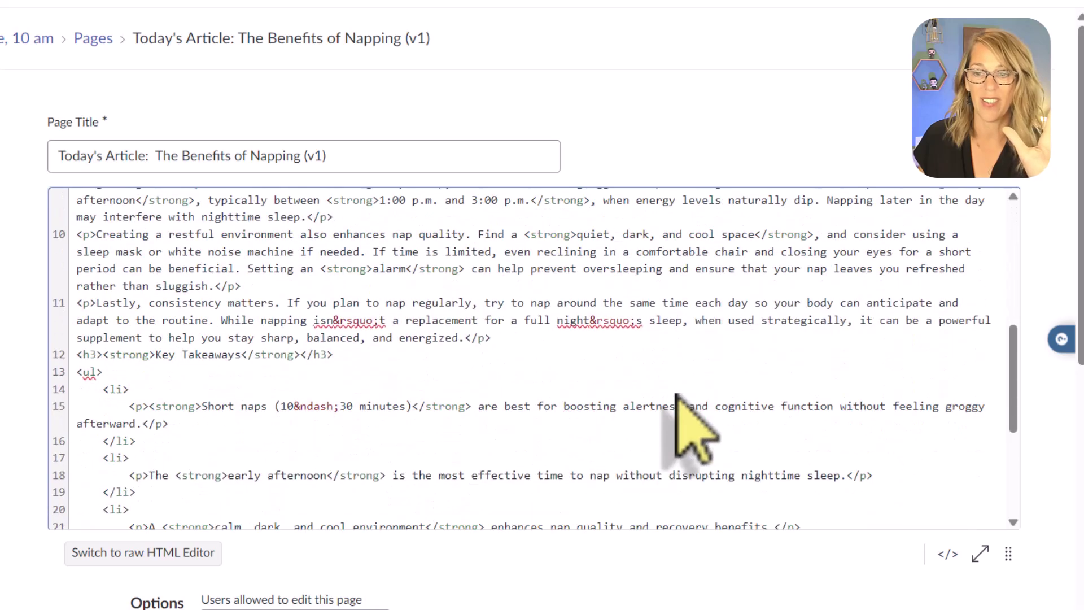
pyautogui.scroll(15, 681, 399)
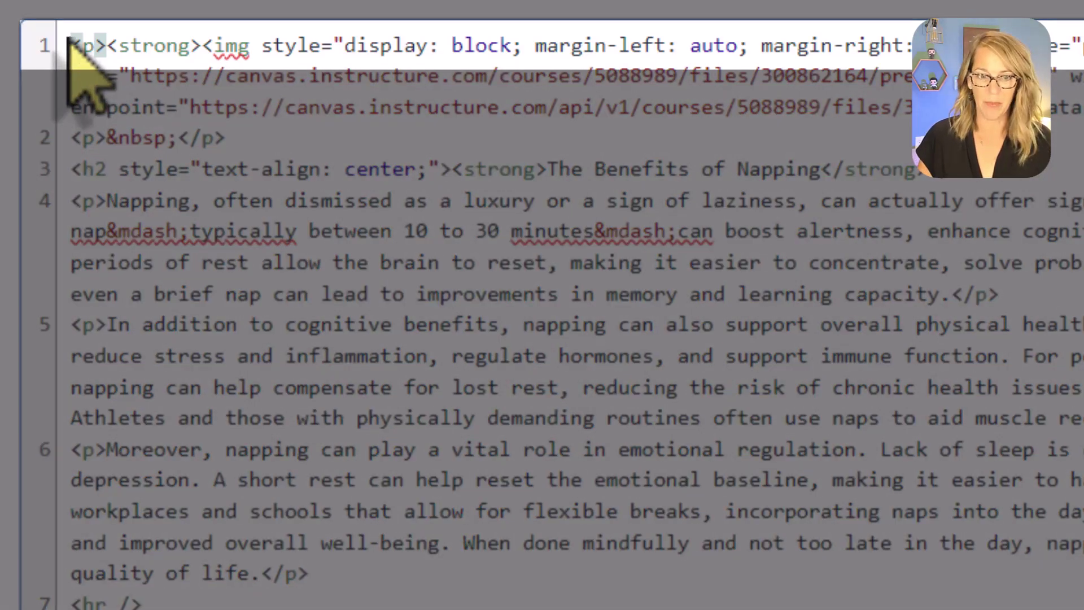
# Insert a new first line above the article's HTML and begin a div tag with a style attribute
pyautogui.press('Return')
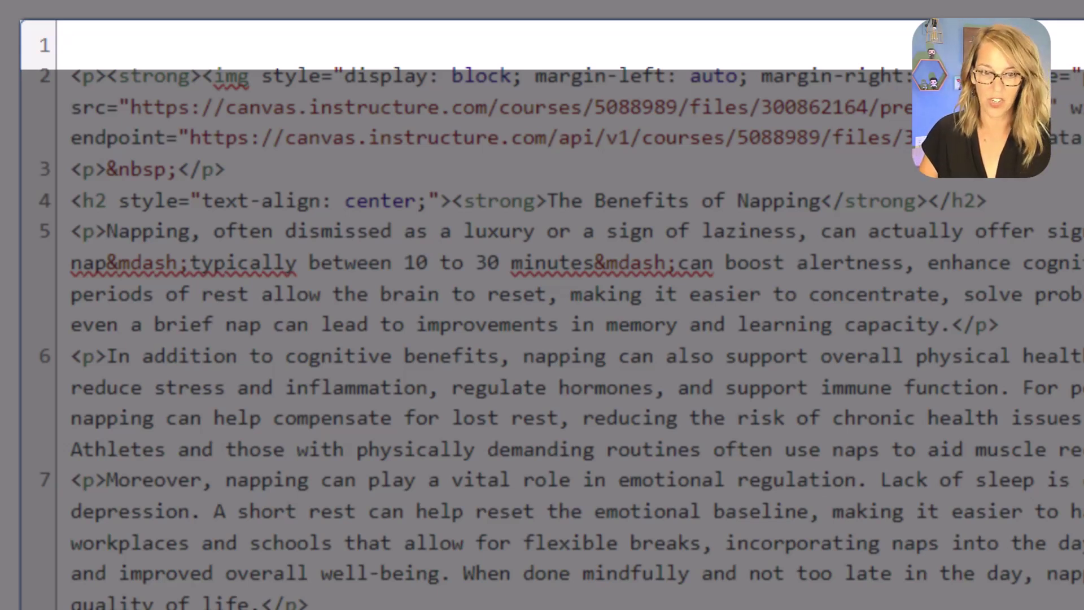
pyautogui.write('<')
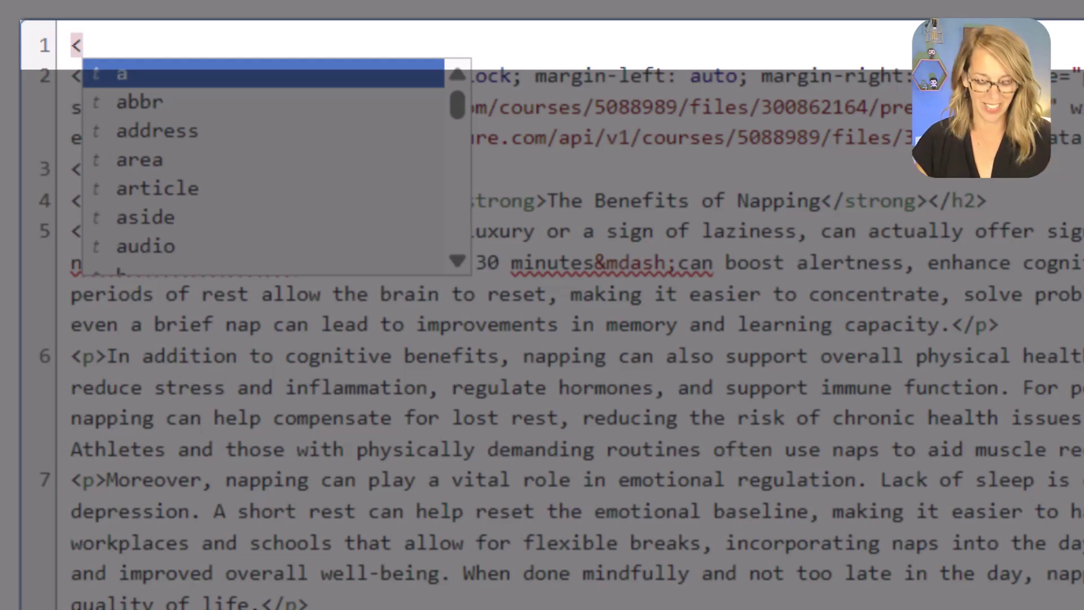
pyautogui.write('div ')
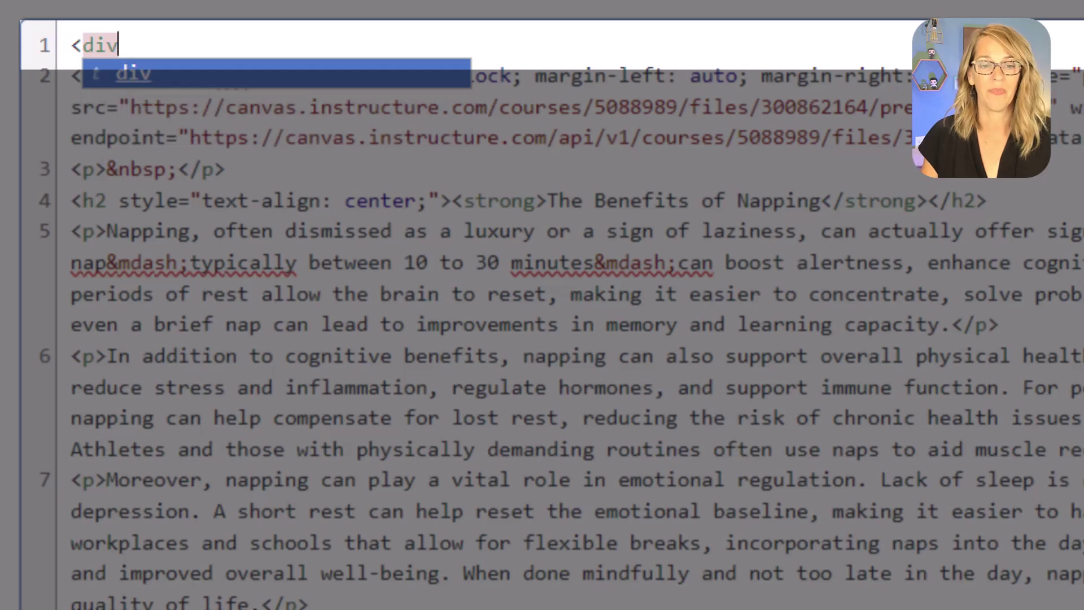
pyautogui.write('styl')
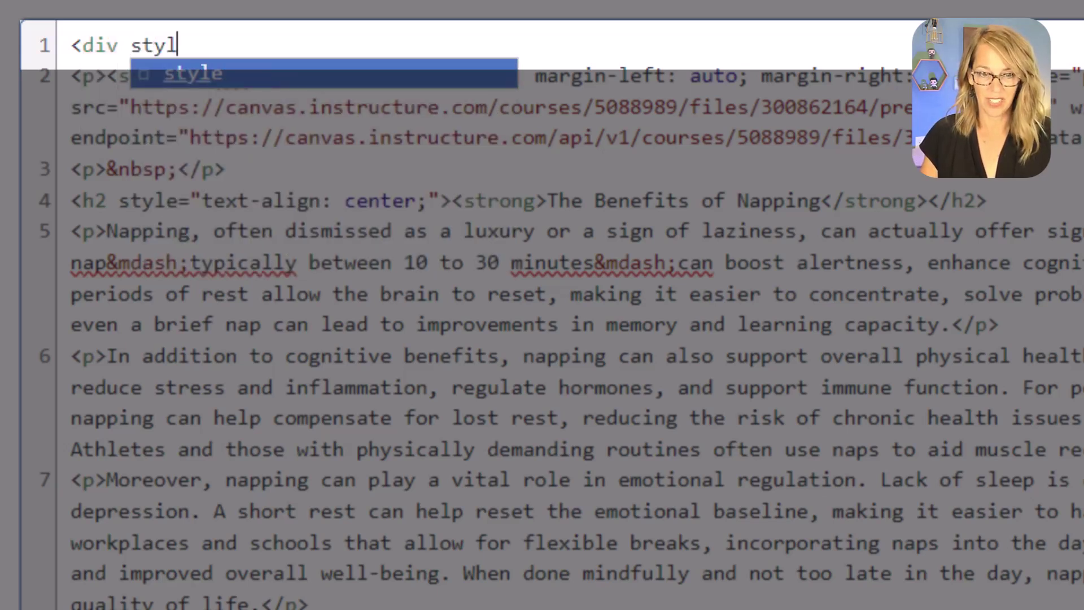
pyautogui.write('e=')
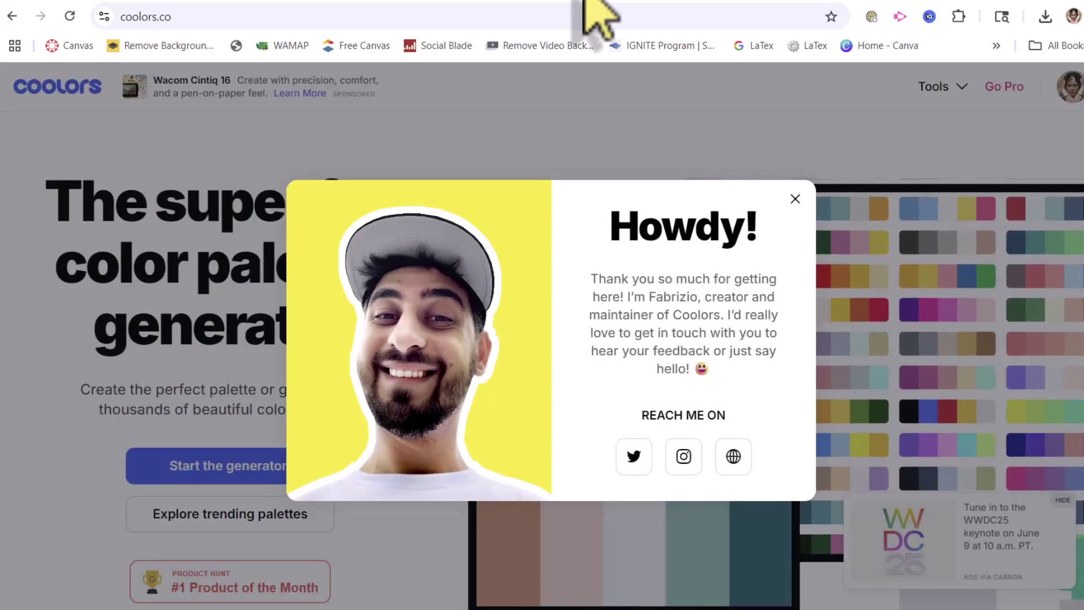
# Switch to the Coolors website and load the Female_Nap_Couch image from Downloads into its Image Picker
pyautogui.click(684, 113)
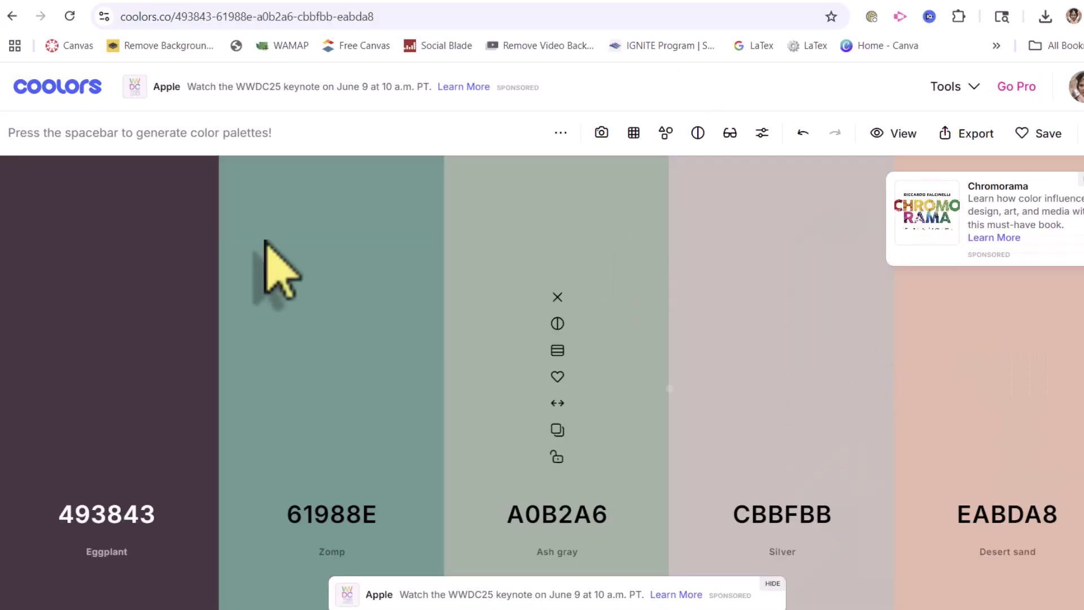
pyautogui.moveTo(982, 80)
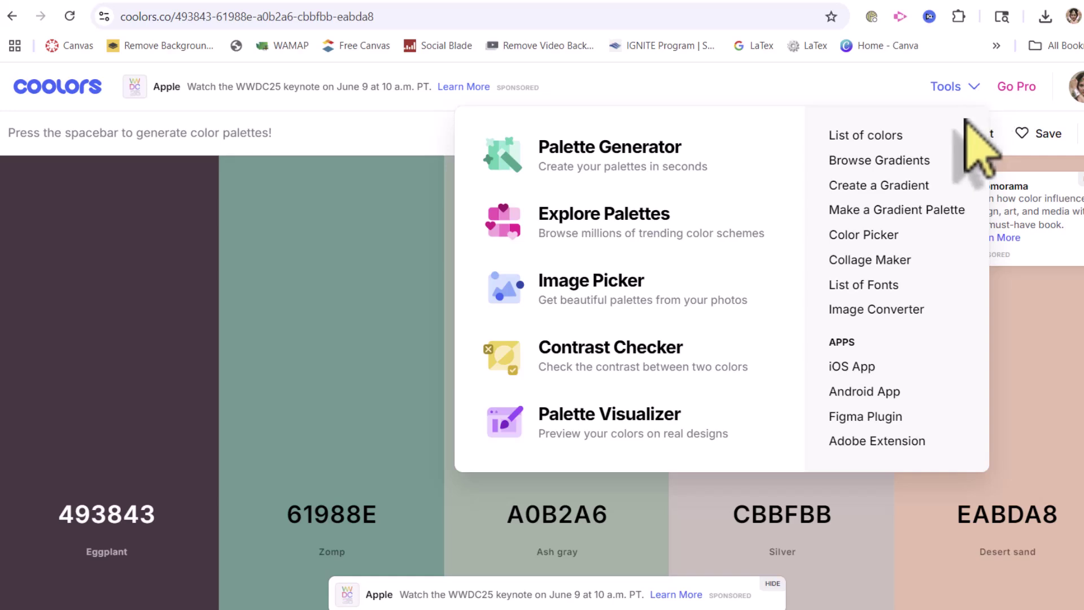
pyautogui.click(661, 288)
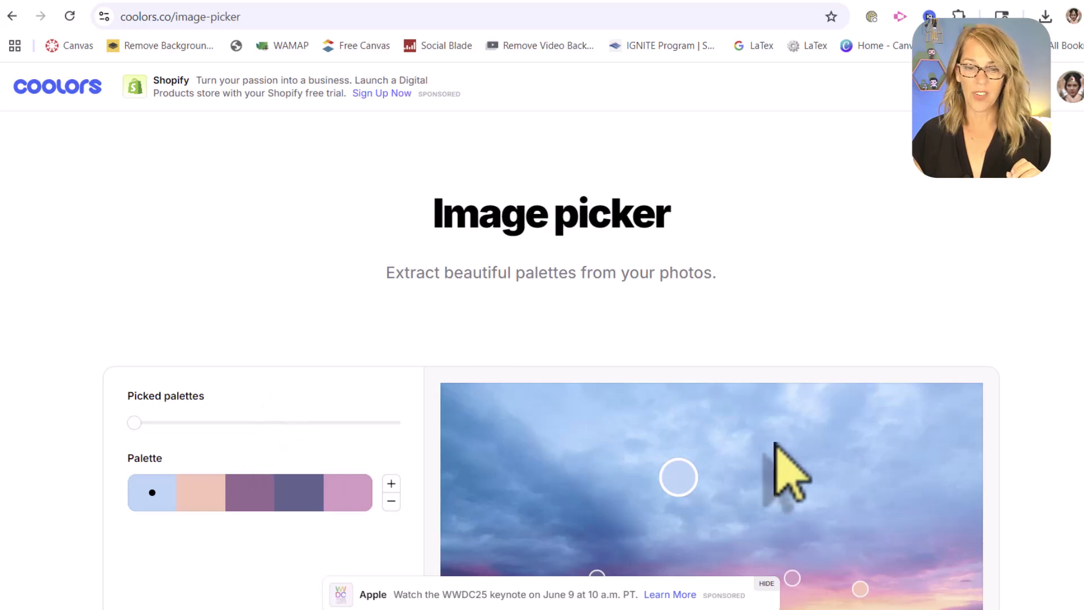
pyautogui.scroll(-5, 796, 452)
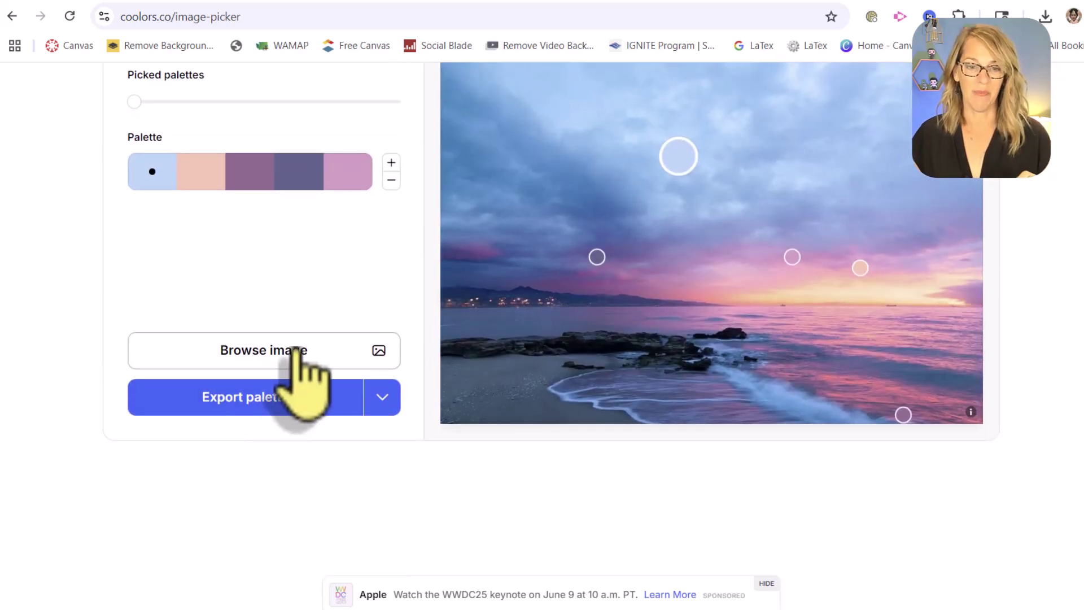
pyautogui.click(288, 350)
pyautogui.click(562, 390)
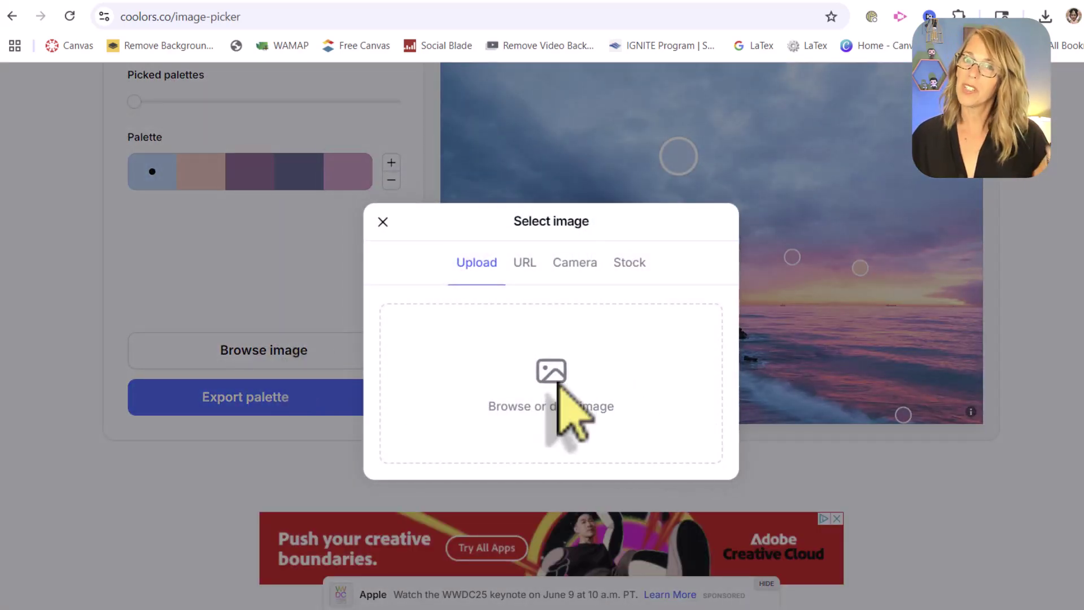
pyautogui.click(234, 135)
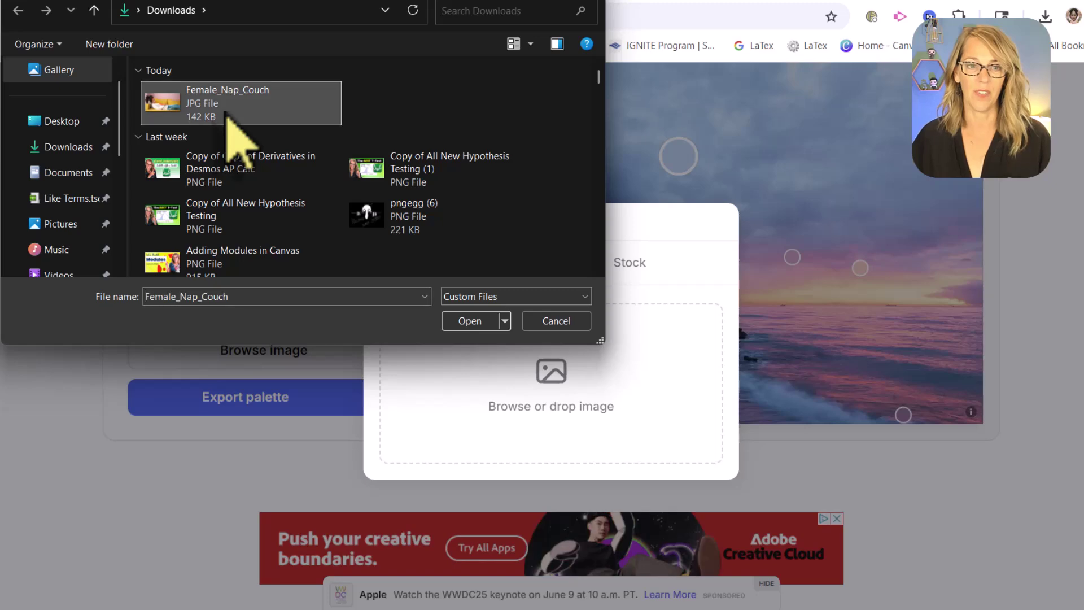
pyautogui.click(480, 322)
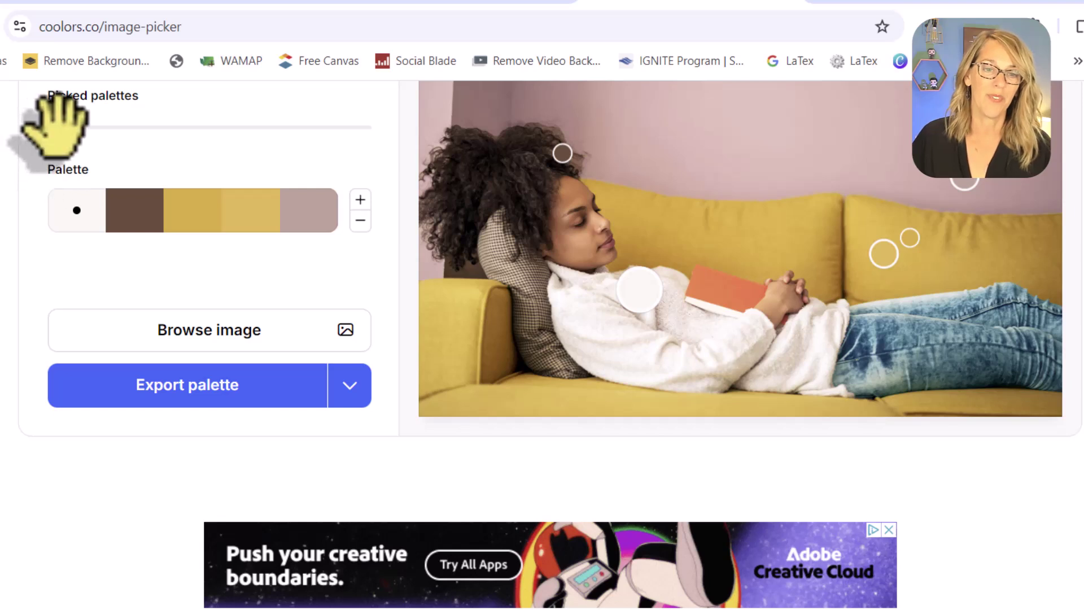
# Adjust the palette with colors sampled from the jeans, orange book, yellow couch and pink wall, and open it in the generator
pyautogui.moveTo(56, 127); pyautogui.dragTo(182, 129)
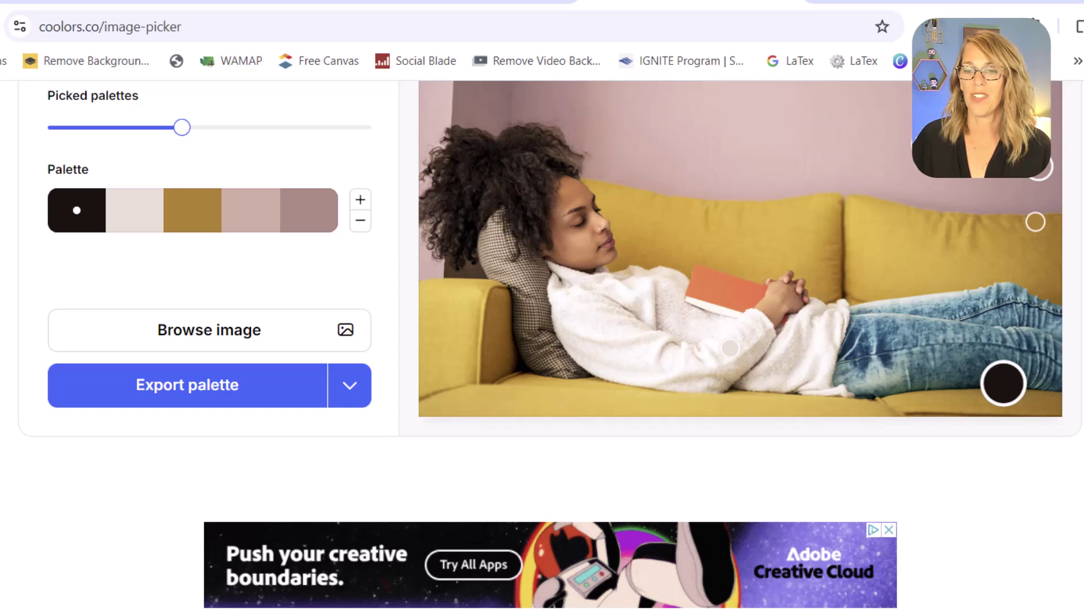
pyautogui.moveTo(1003, 383); pyautogui.dragTo(947, 360)
pyautogui.moveTo(966, 135); pyautogui.dragTo(729, 284)
pyautogui.moveTo(1036, 222); pyautogui.dragTo(789, 236)
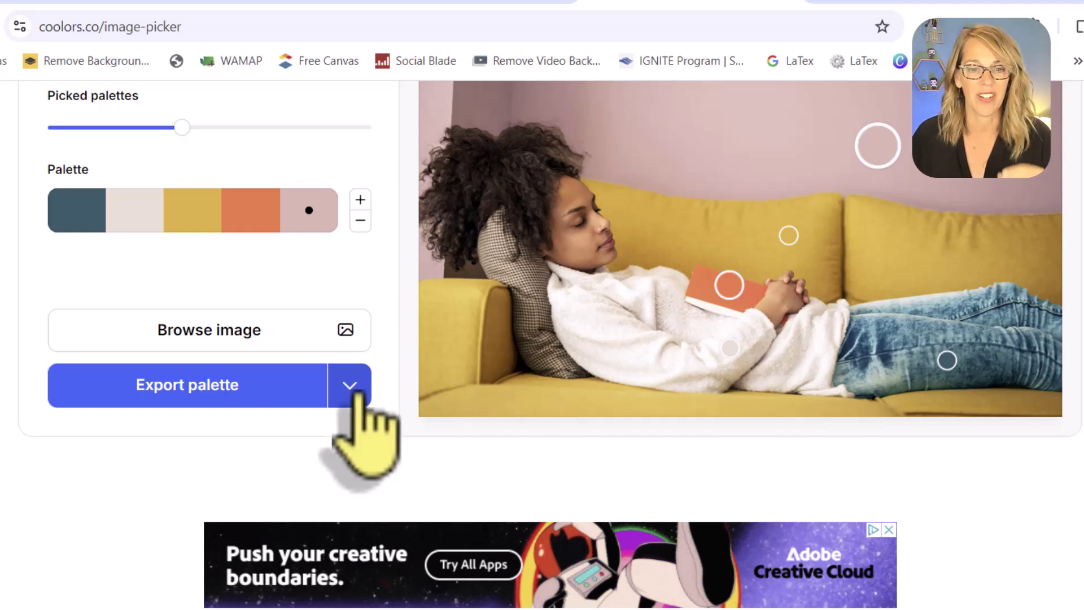
pyautogui.click(350, 385)
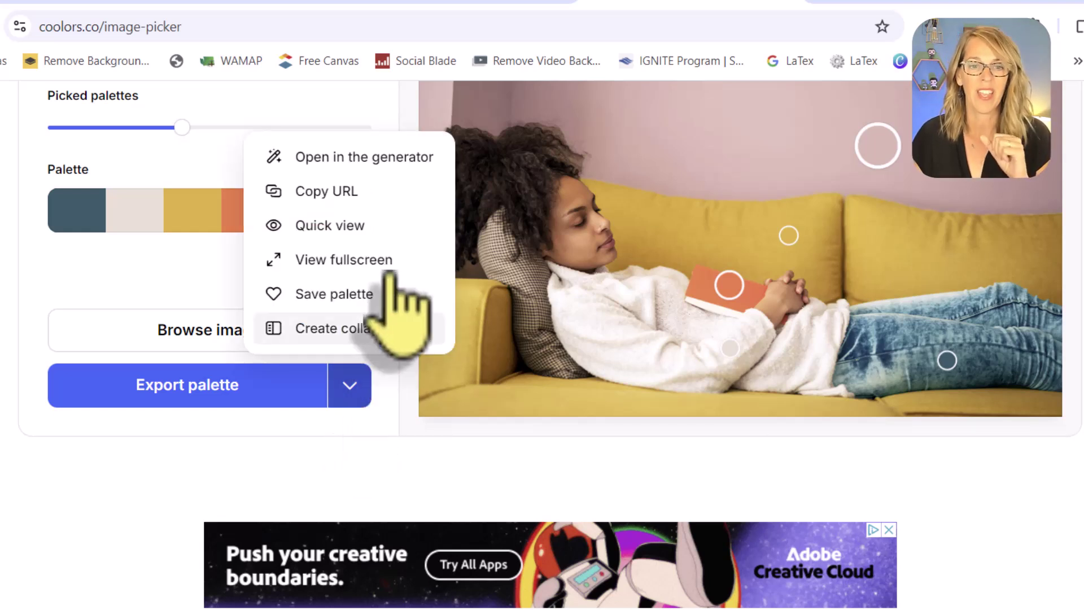
pyautogui.click(396, 164)
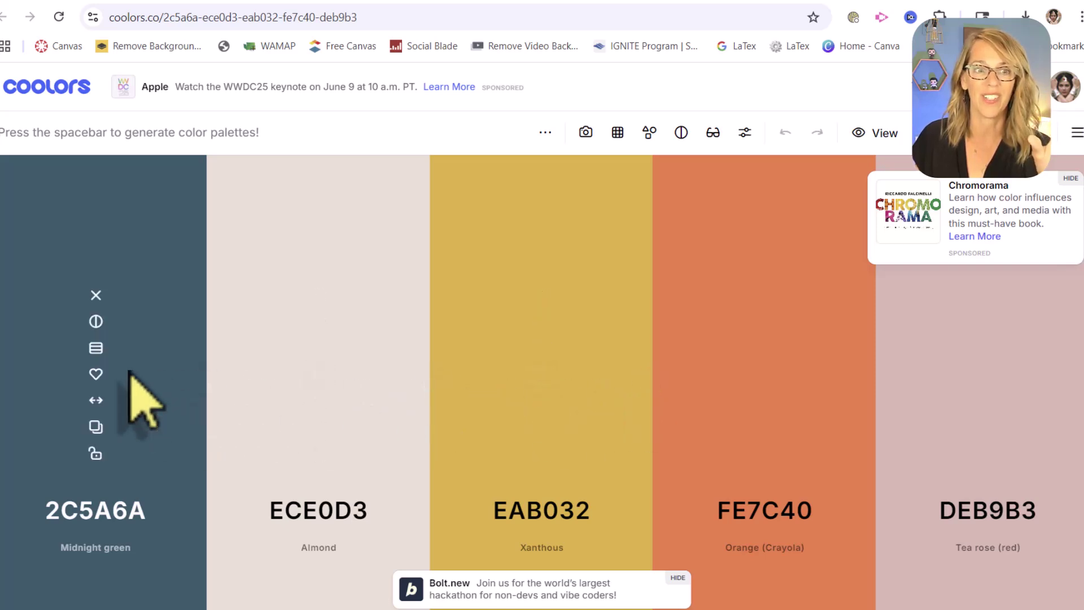
# Change the Midnight green color 2C5A6A to its very light shade E2EFF3 and copy that hex code
pyautogui.click(96, 349)
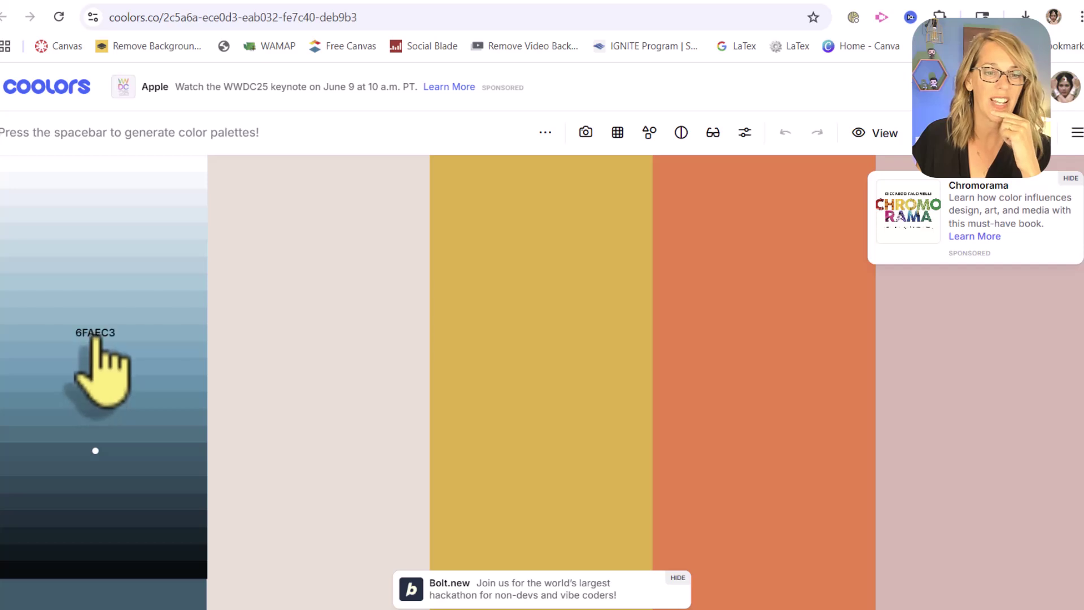
pyautogui.click(113, 186)
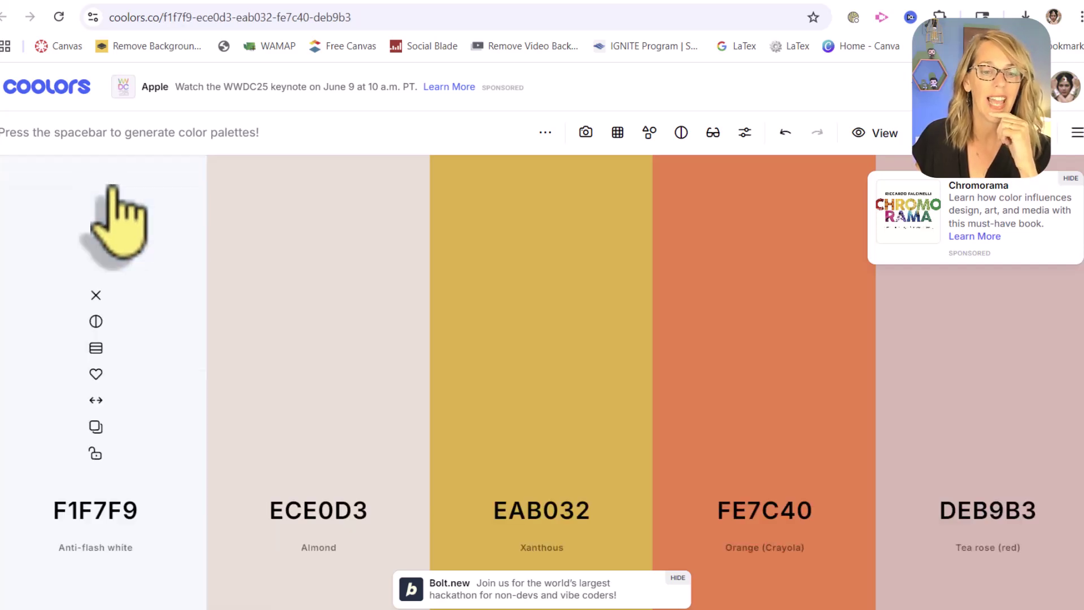
pyautogui.click(98, 347)
pyautogui.click(113, 201)
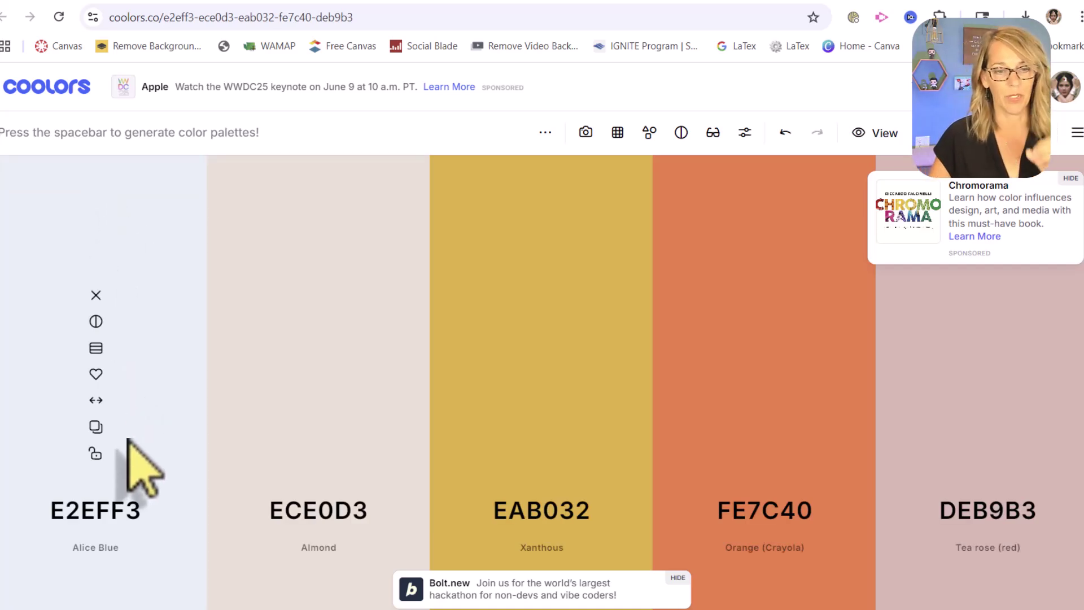
pyautogui.click(96, 426)
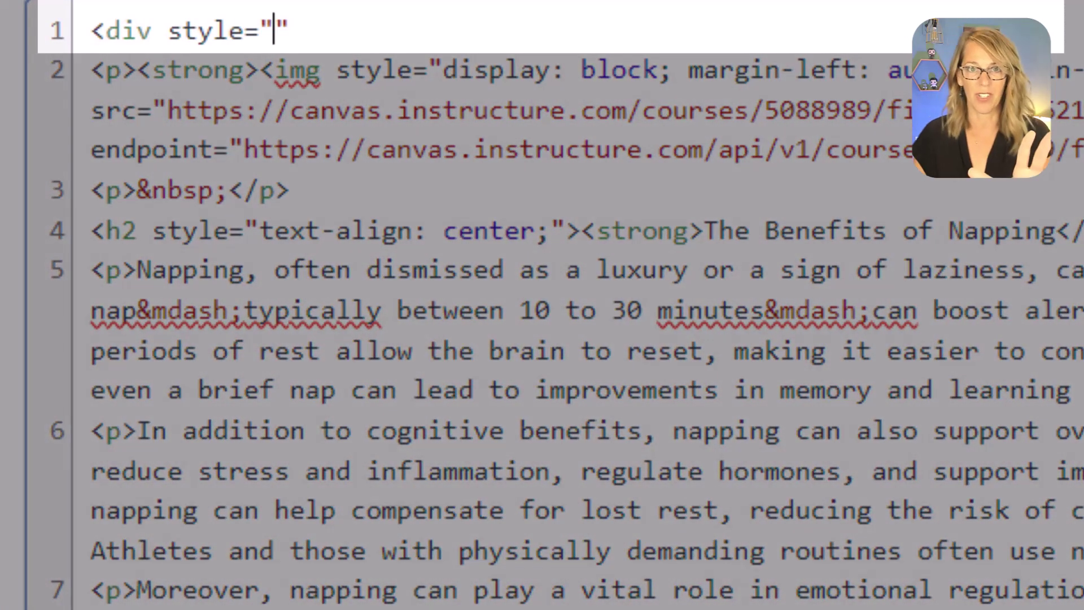
# Back in the Canvas HTML editor, set the line 1 div's style to background-color: #E2EFF3; and complete the tag with its closing </div>
pyautogui.write('backgroun')
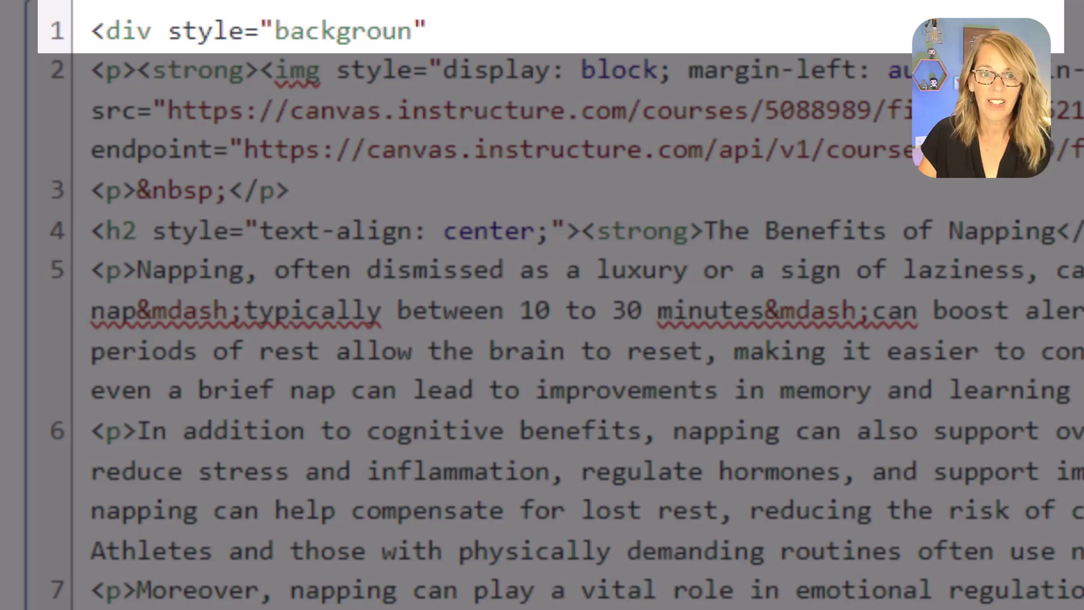
pyautogui.write('d-')
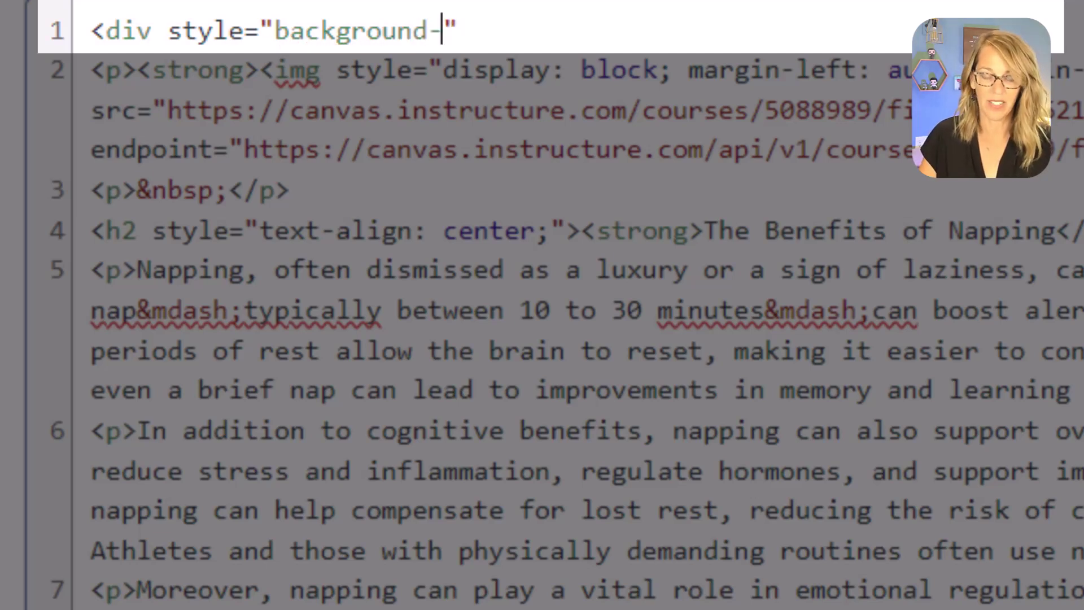
pyautogui.write('color')
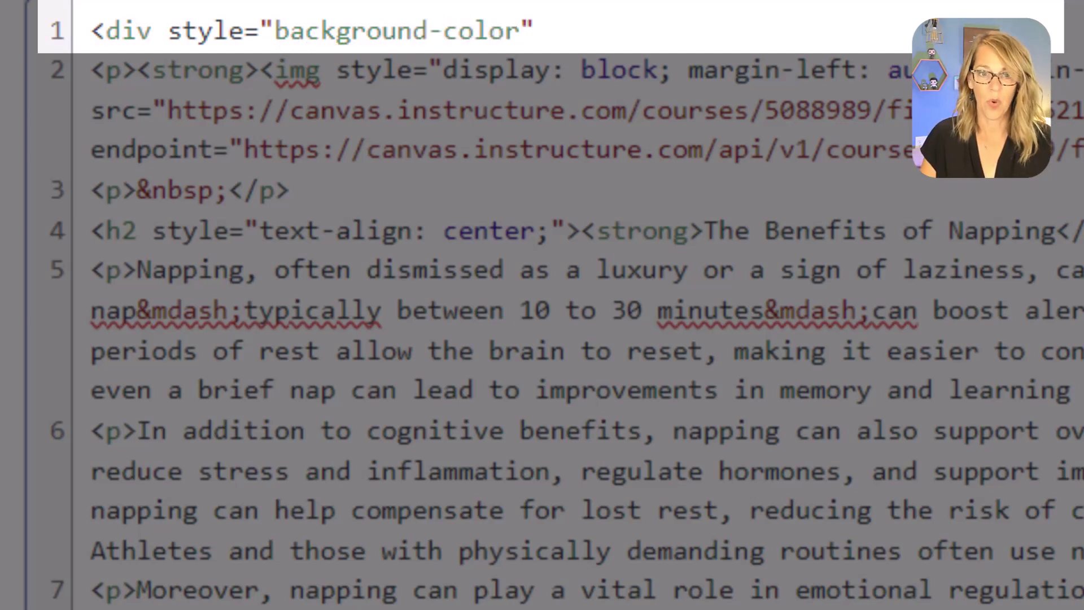
pyautogui.write(': ')
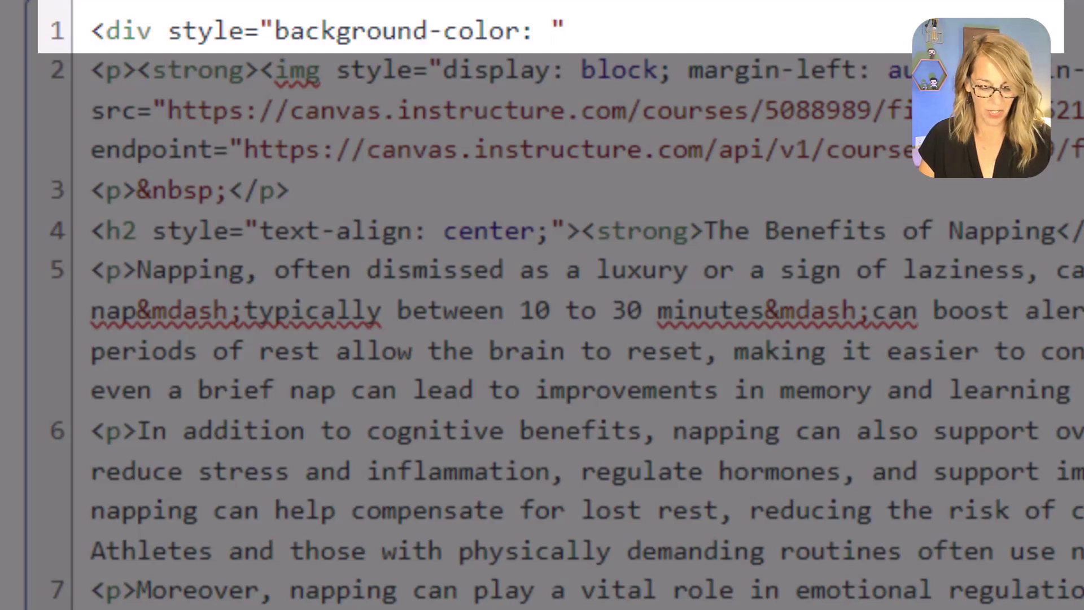
pyautogui.write('#')
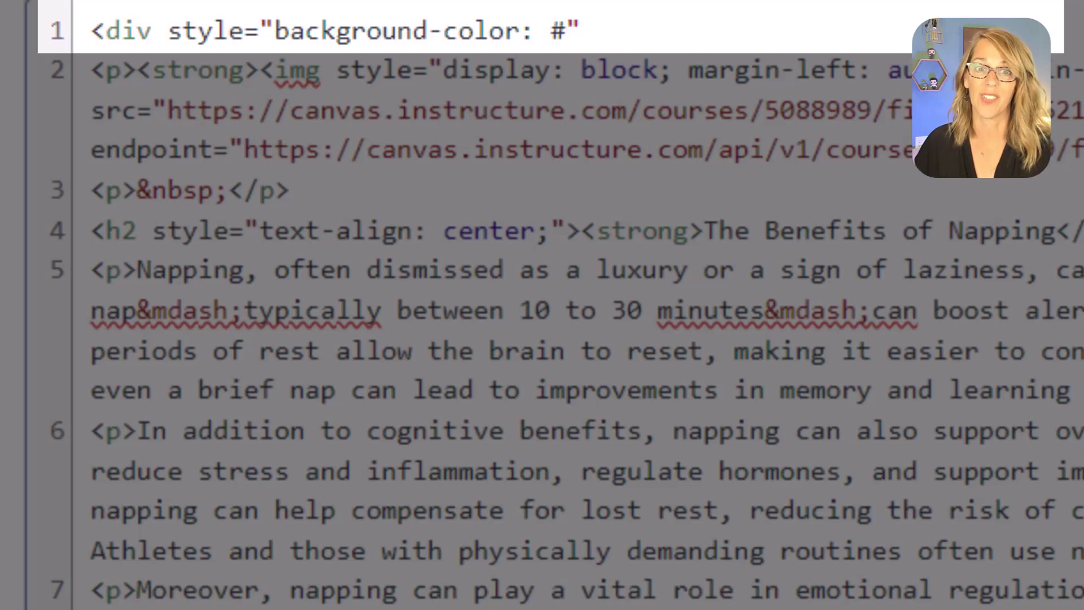
pyautogui.hotkey('ctrl', 'v')
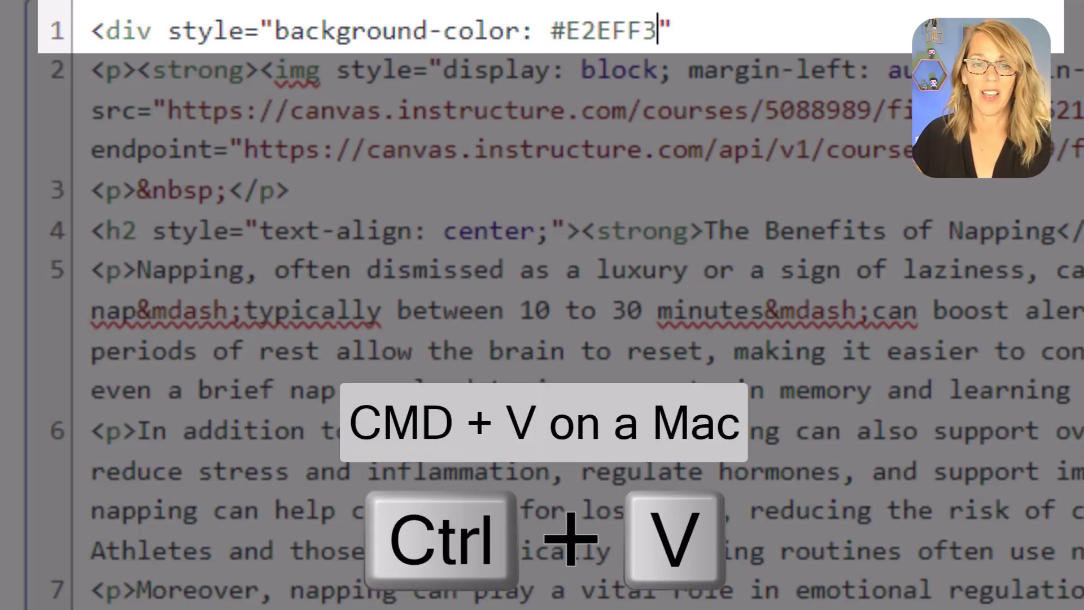
pyautogui.write(';"')
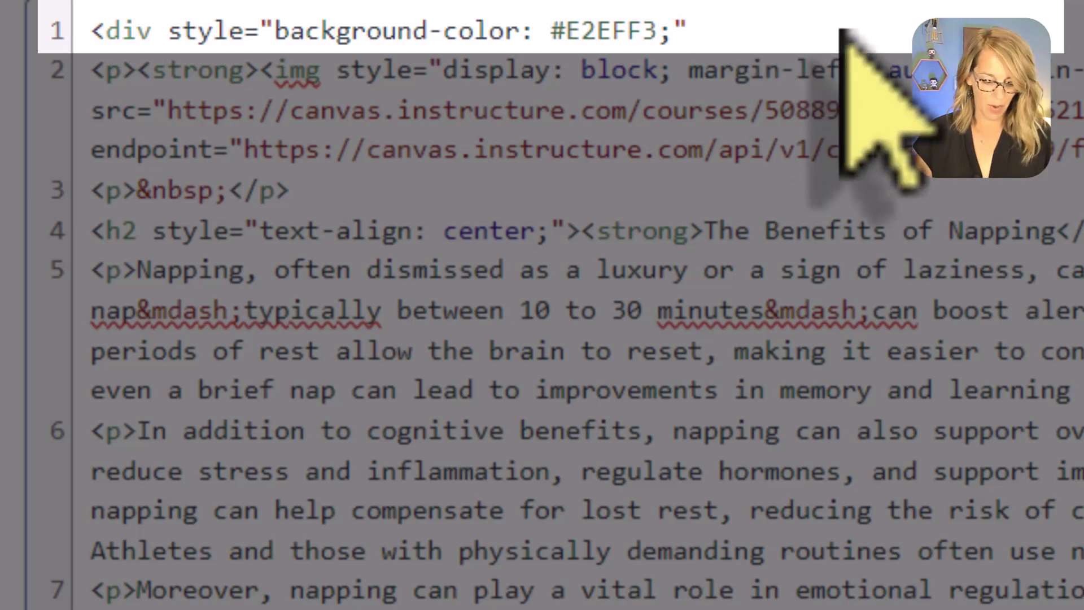
pyautogui.write('></div>')
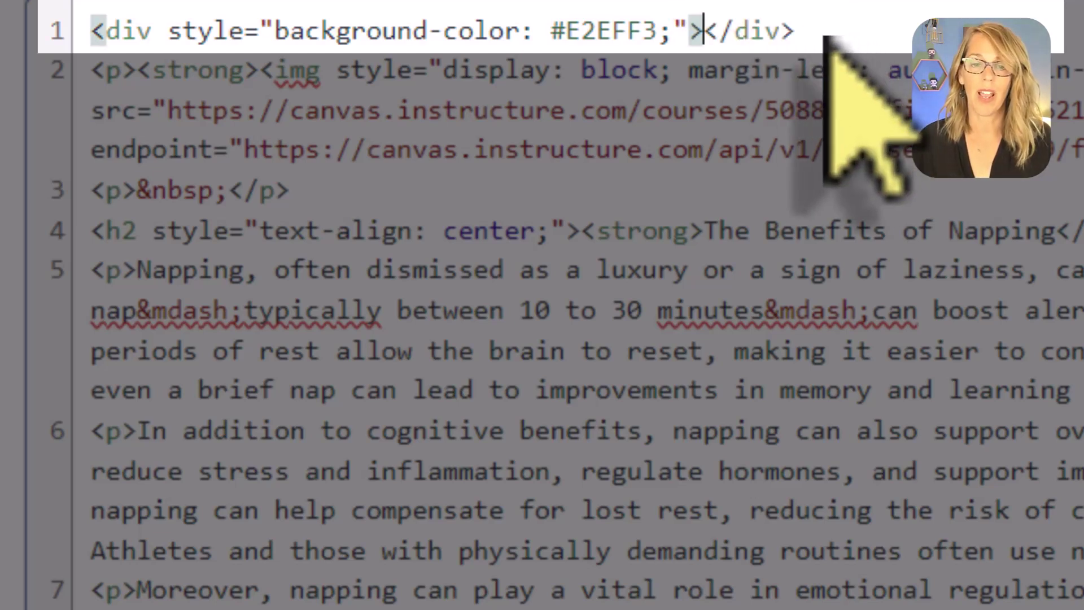
# Move the closing </div> tag from line 1 to a new line 34 after the last paragraph of the HTML
pyautogui.moveTo(825, 36); pyautogui.dragTo(707, 33)
pyautogui.press('BackSpace')
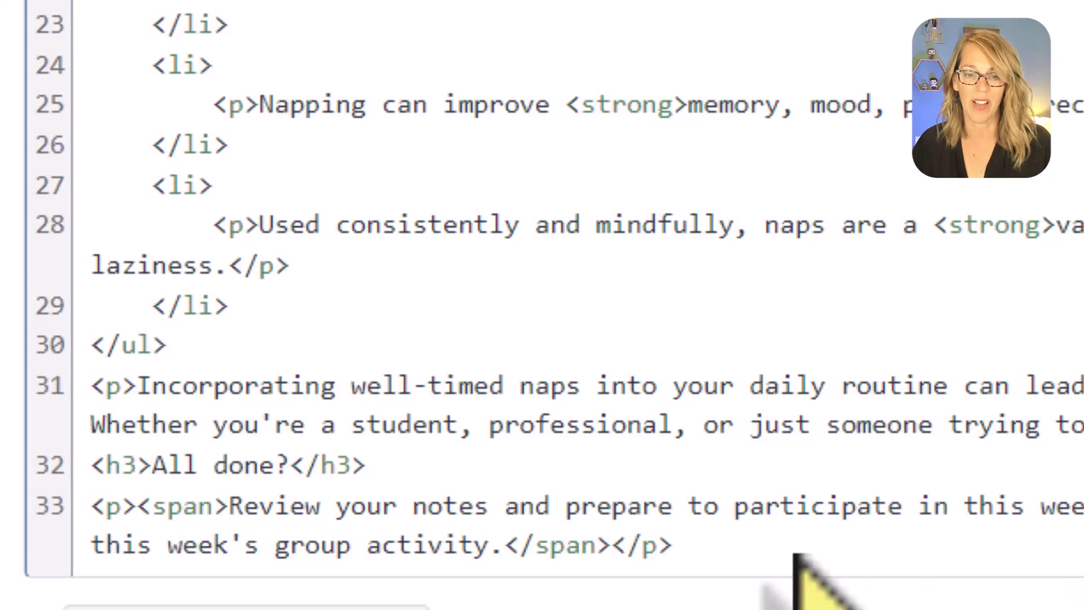
pyautogui.click(754, 557)
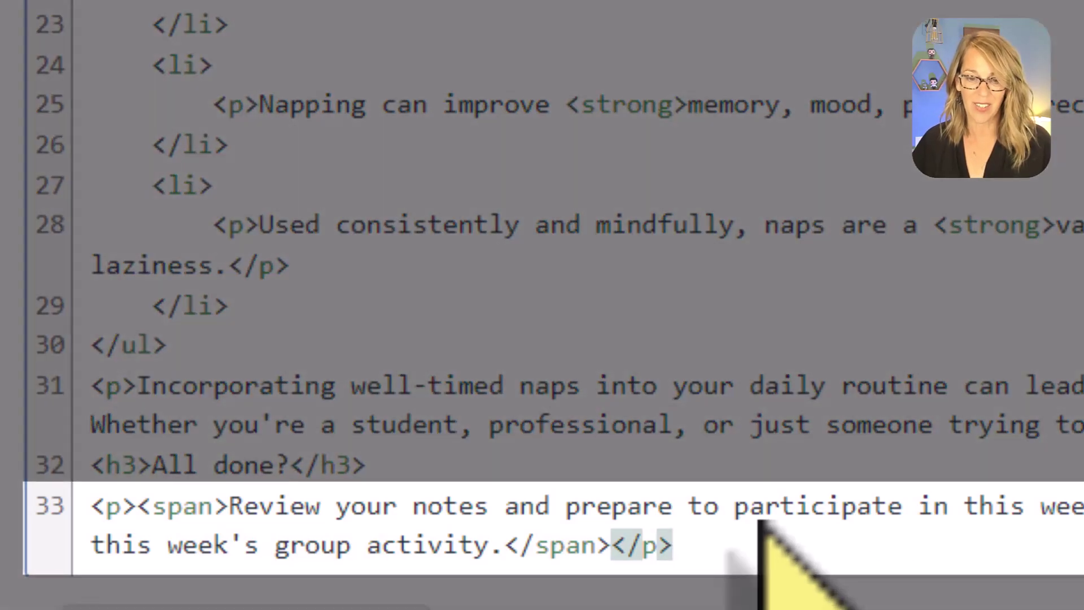
pyautogui.press('Return')
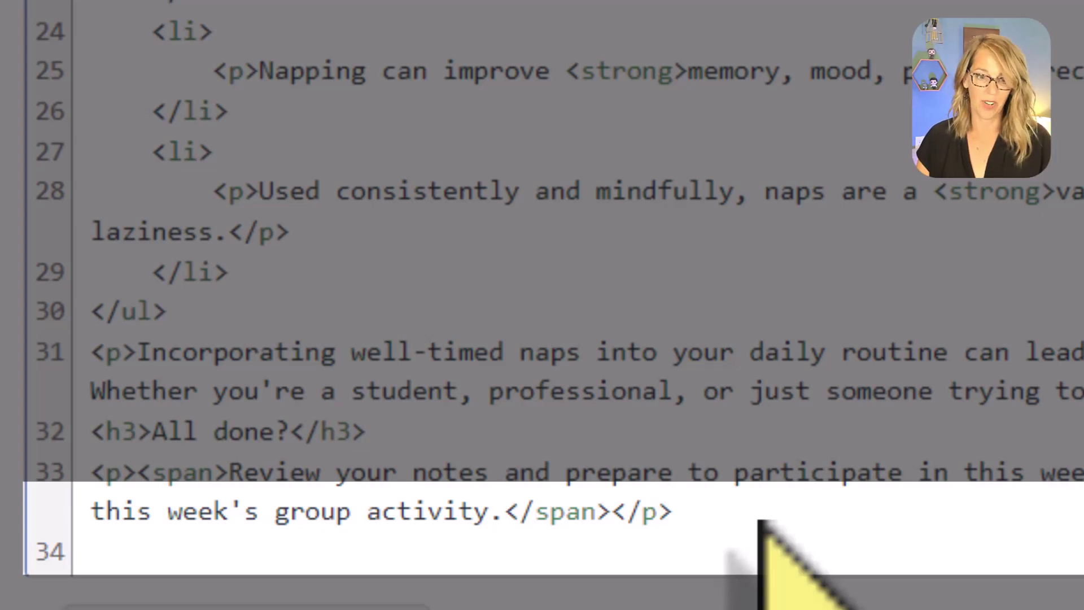
pyautogui.write('<')
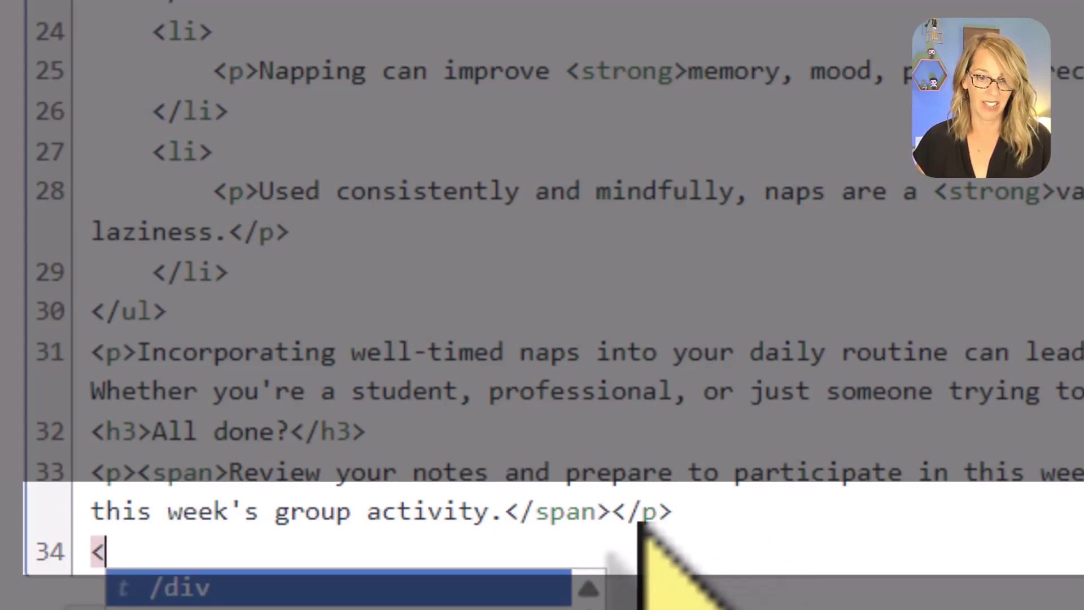
pyautogui.click(368, 590)
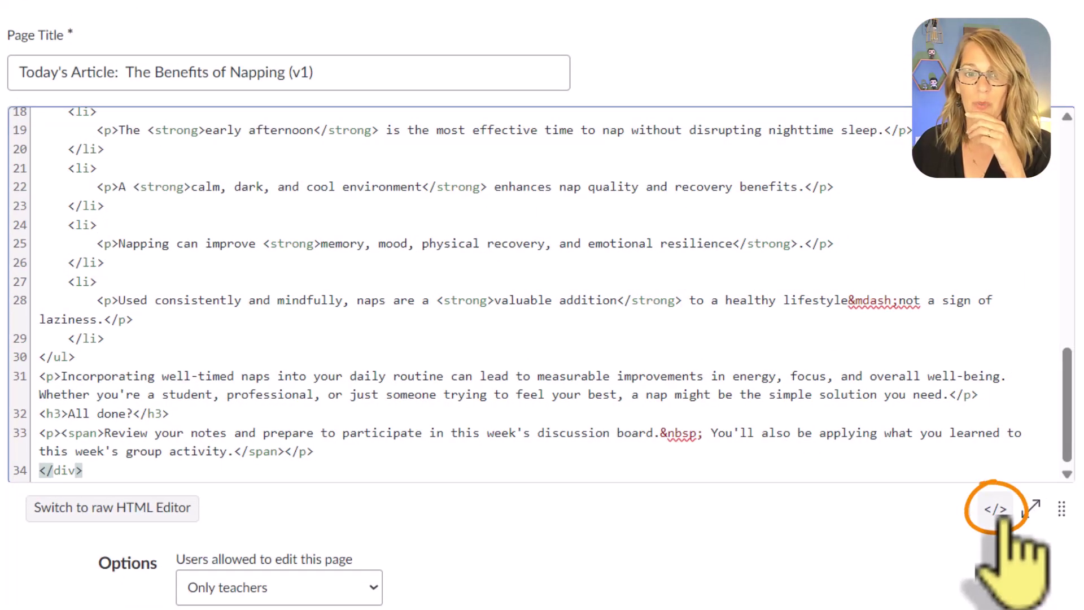
# Return to the visual editor and check the background color from the top to the end of the article
pyautogui.click(997, 510)
pyautogui.scroll(-4, 954, 387)
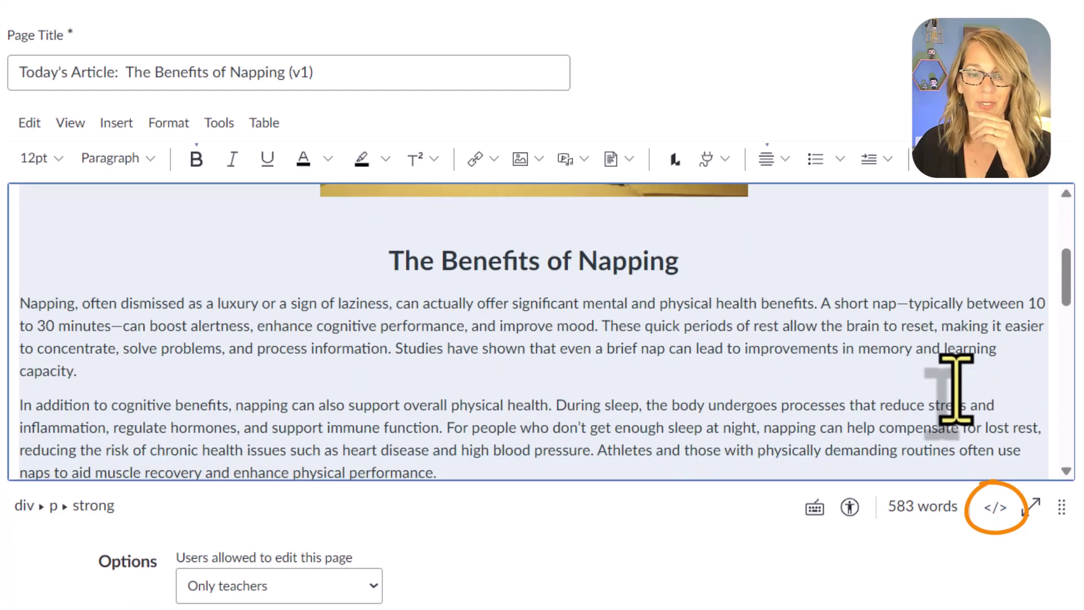
pyautogui.scroll(-15, 956, 389)
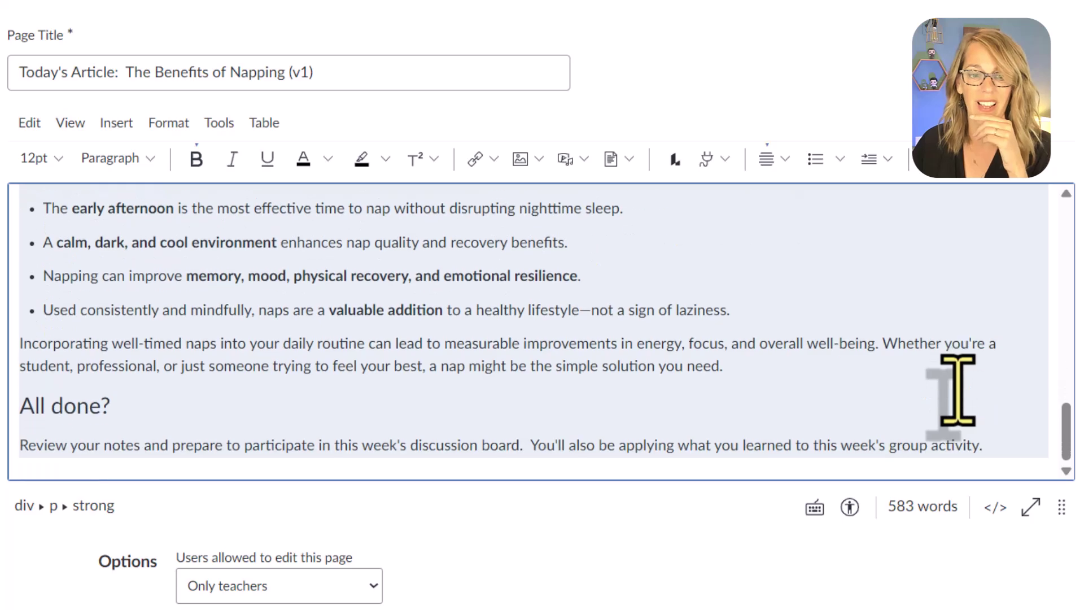
pyautogui.scroll(15, 959, 390)
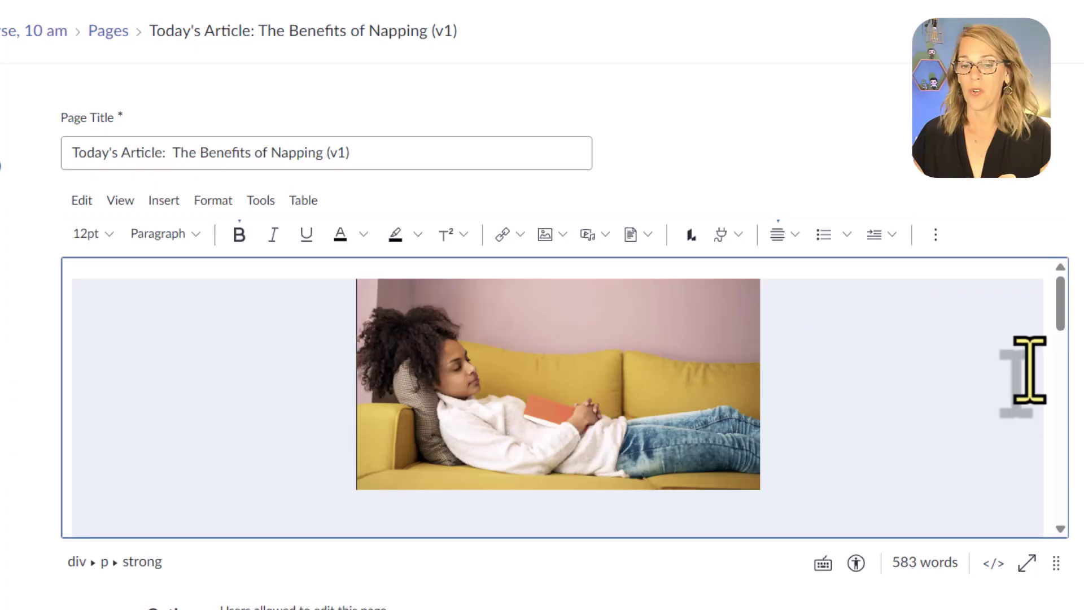
# Leave the page editor and discard the unsaved changes to the article
pyautogui.scroll(-5, 1029, 370)
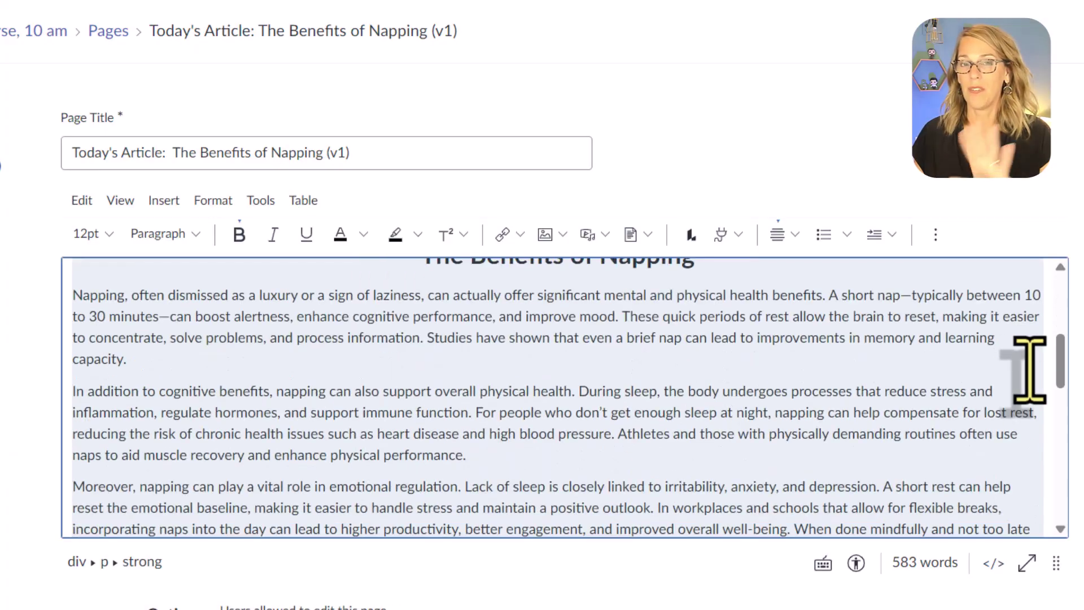
pyautogui.scroll(-15, 1029, 370)
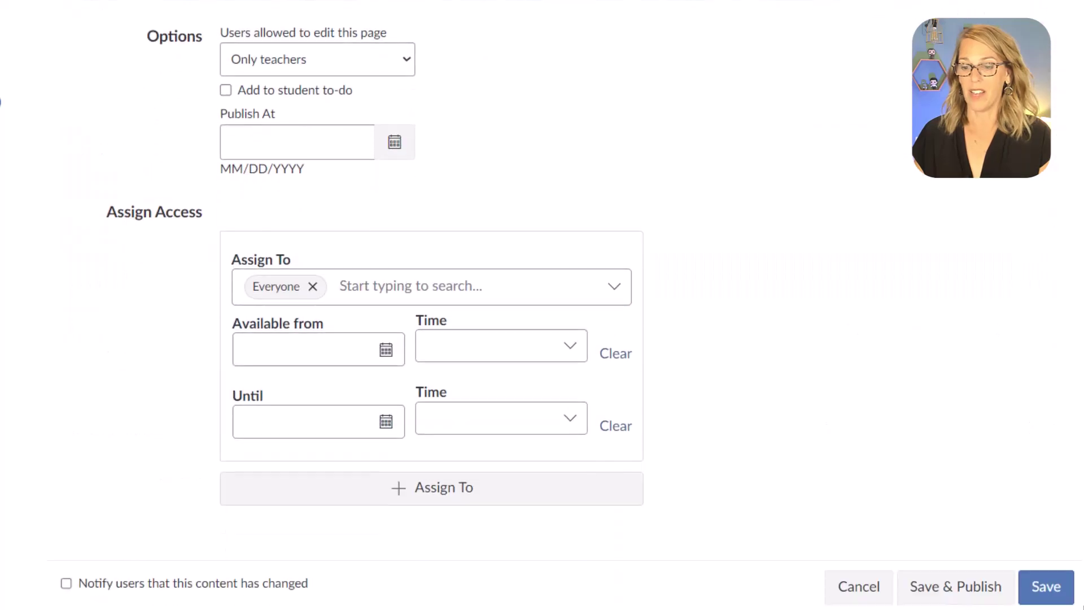
pyautogui.click(879, 590)
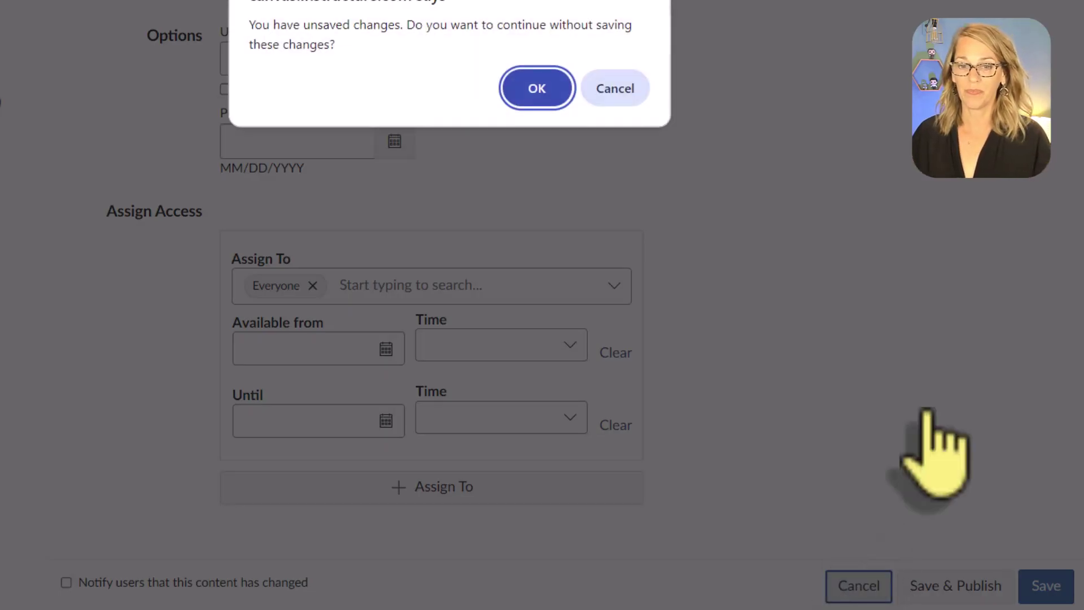
pyautogui.click(537, 90)
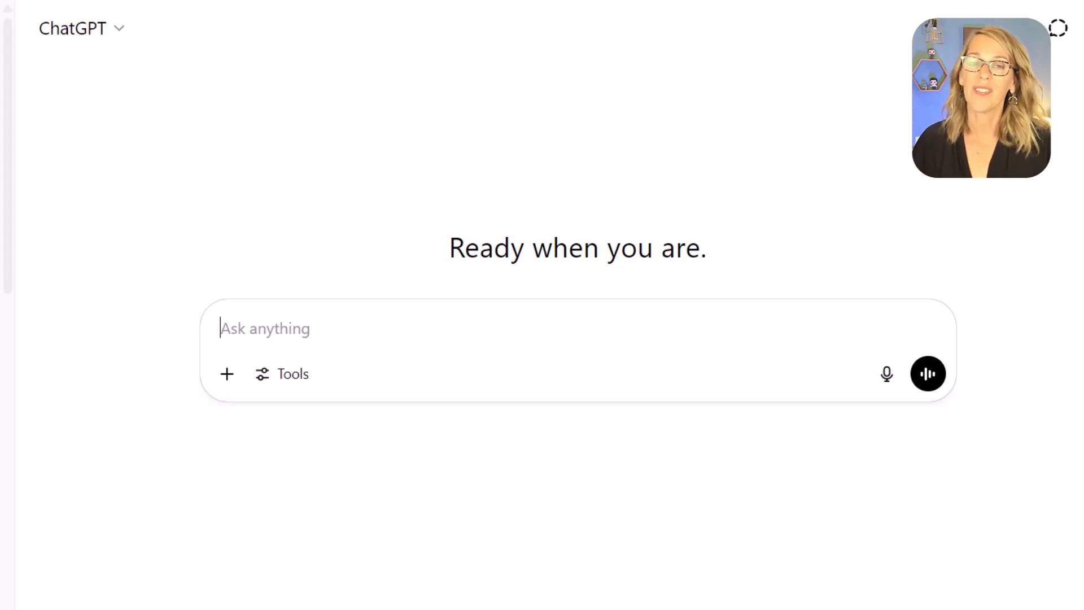
# In ChatGPT, write a prompt asking for the code to add a very light bluish gray color to the background of a page in Canvas lms
pyautogui.write('can')
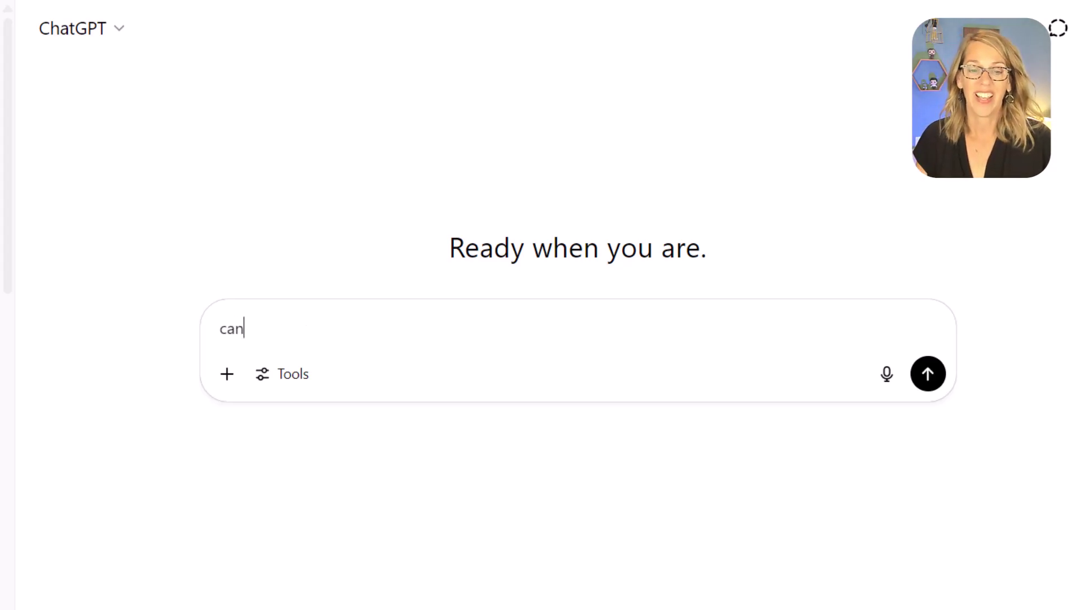
pyautogui.write(' you give me the')
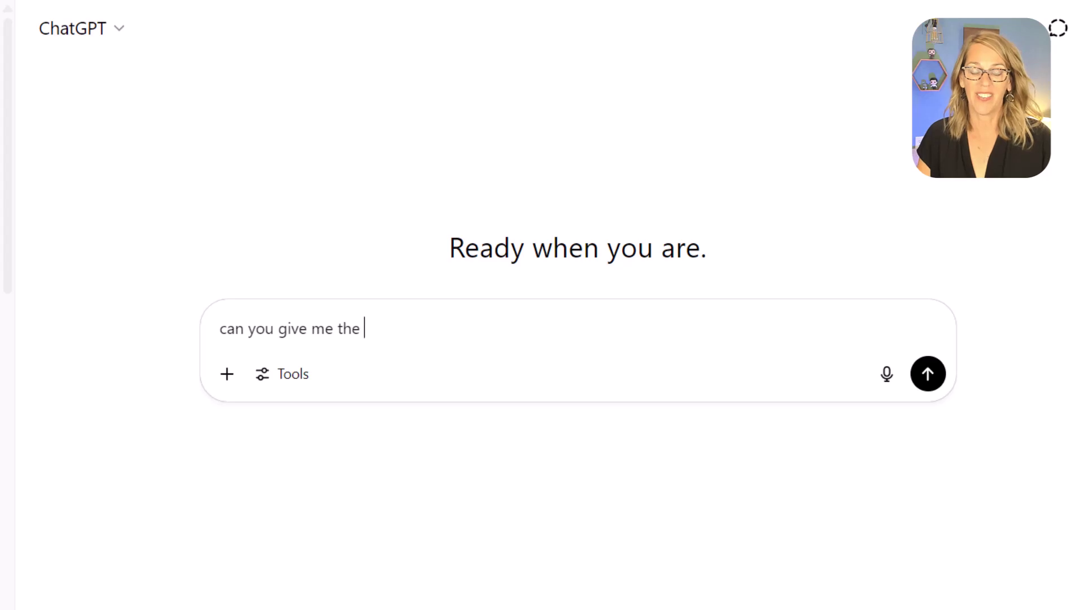
pyautogui.write(' code I need t')
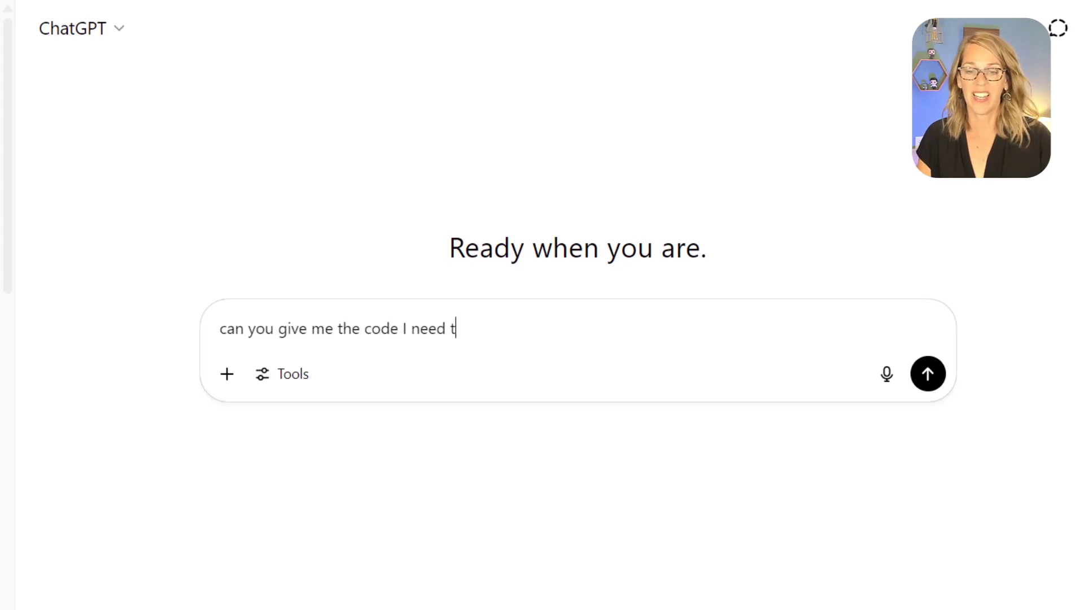
pyautogui.write('o add a very')
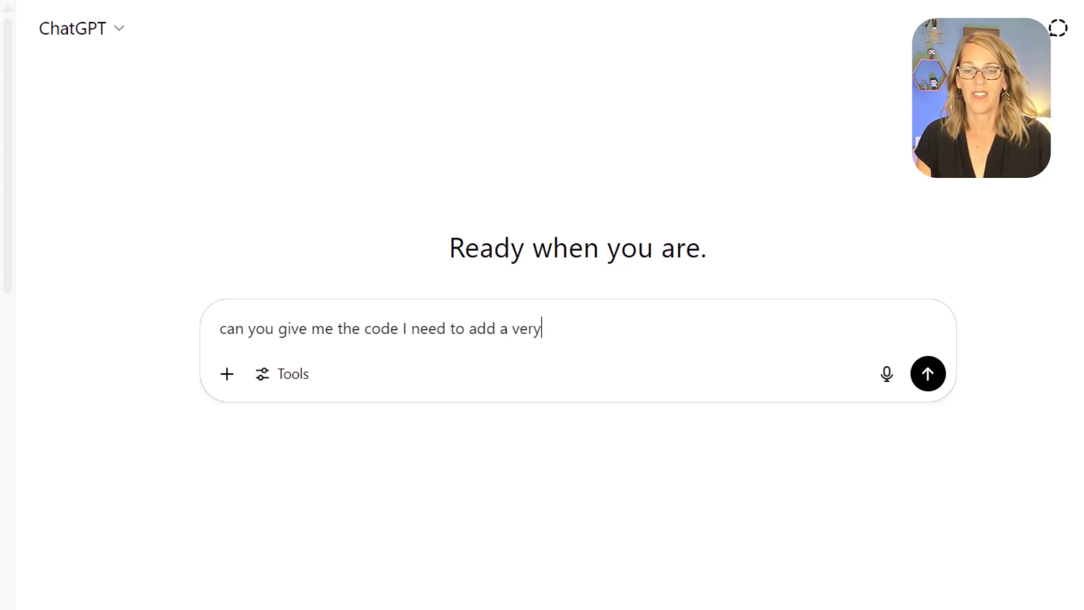
pyautogui.write(' light bluish gray co')
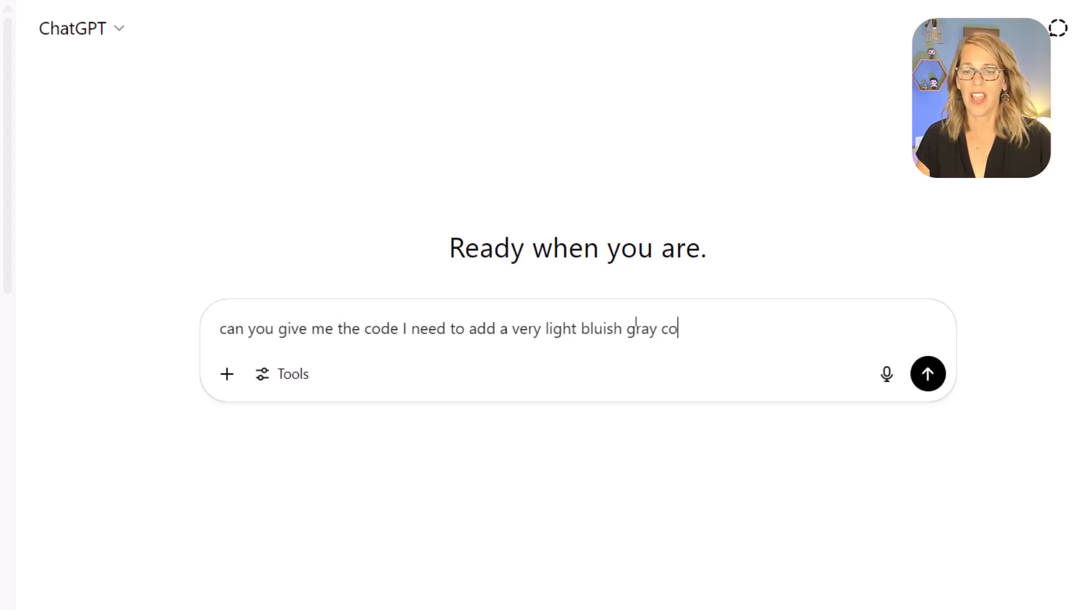
pyautogui.write('lor to the b')
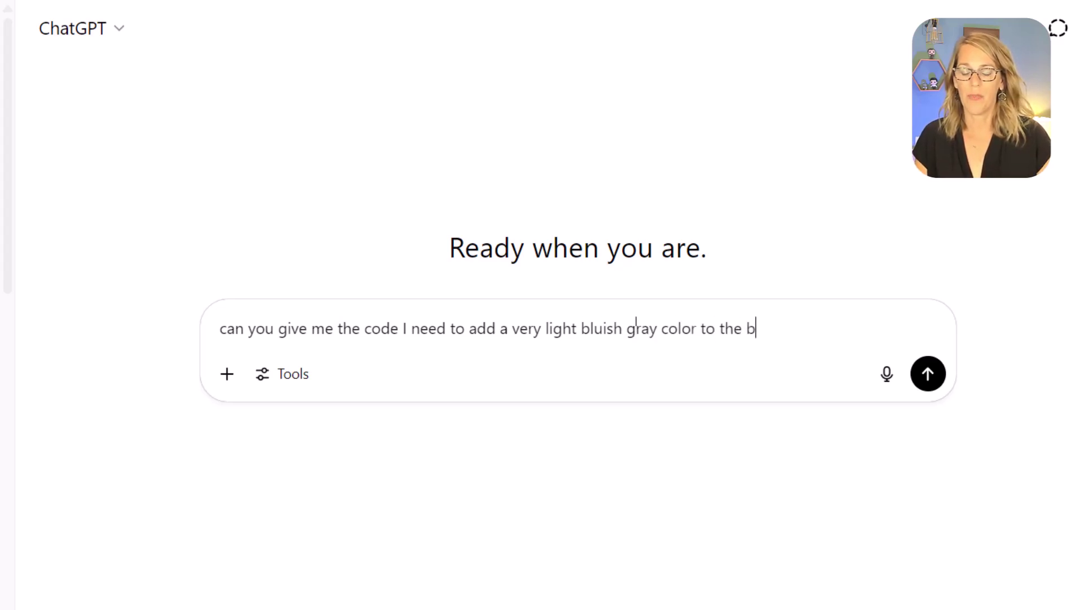
pyautogui.write('ackground of my ')
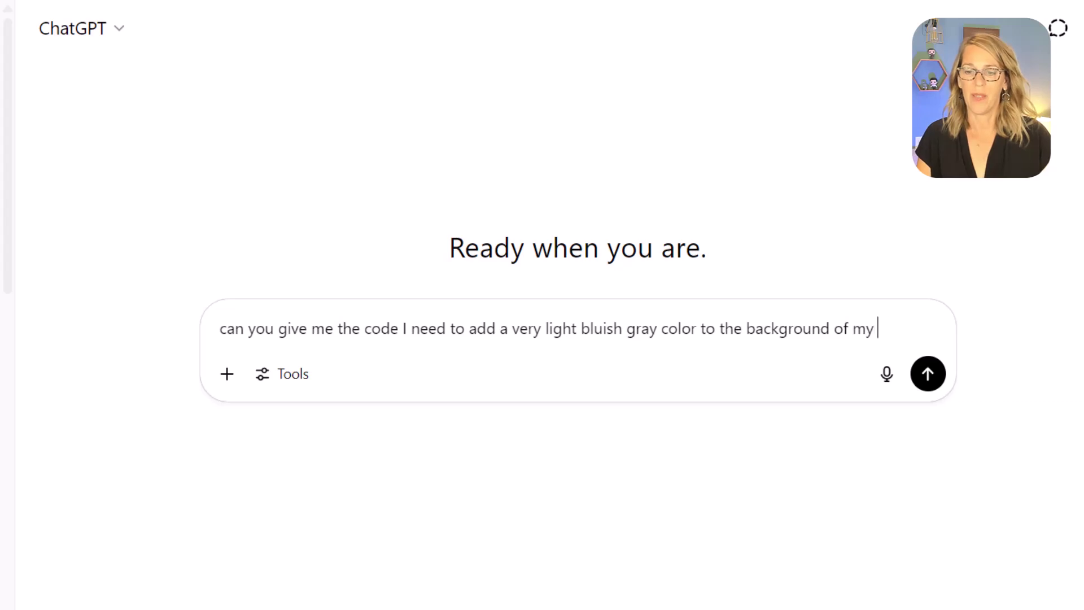
pyautogui.write('page in Canvas ')
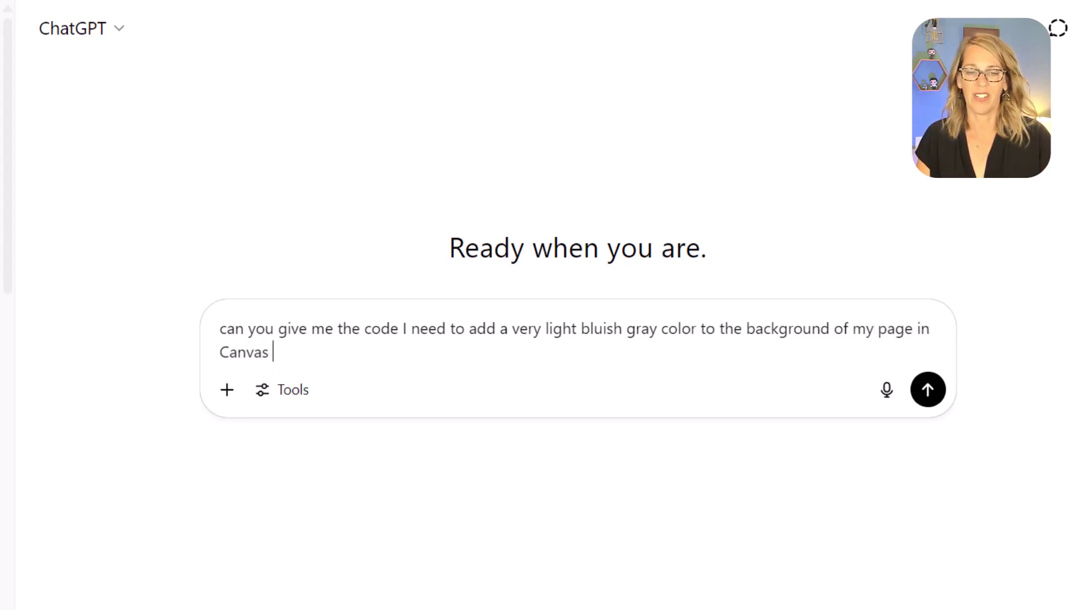
pyautogui.write('lms')
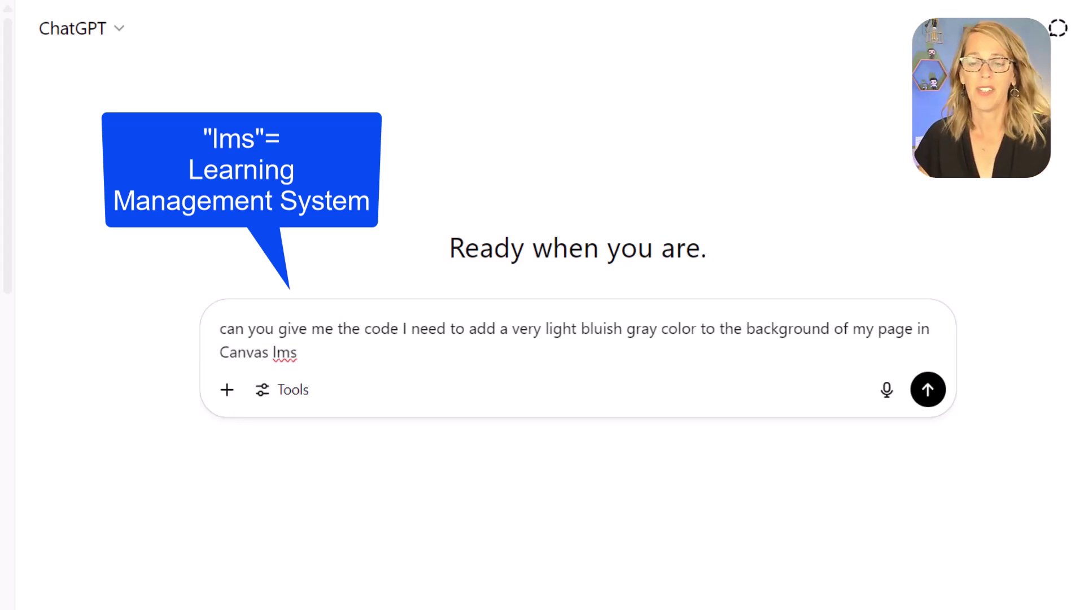
pyautogui.write('.')
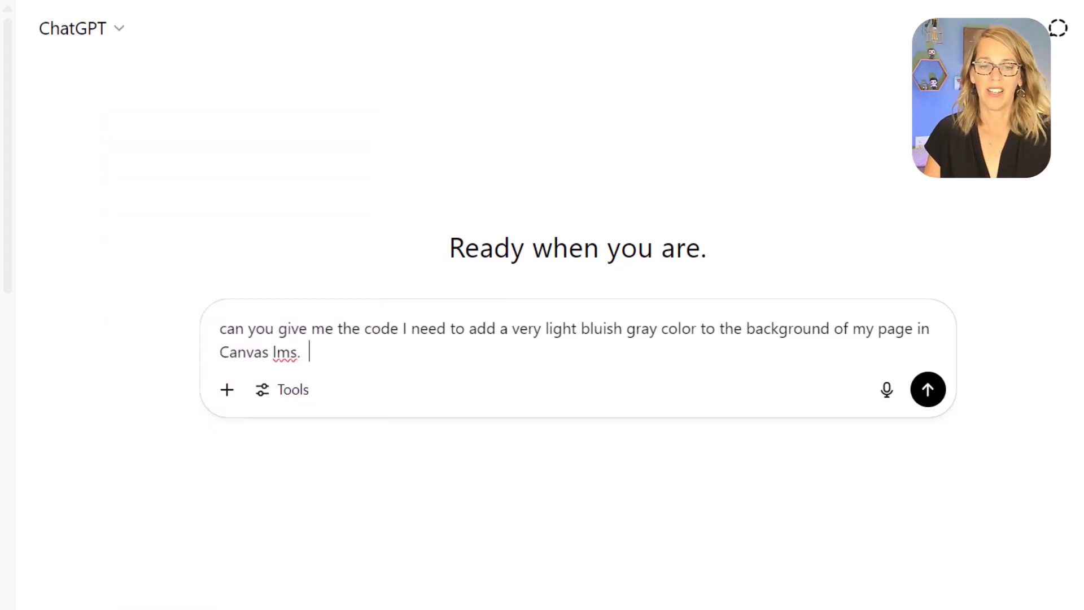
# Add to the prompt that some room is also wanted between the text and the edge of the color background, and submit it
pyautogui.write('  I also want so')
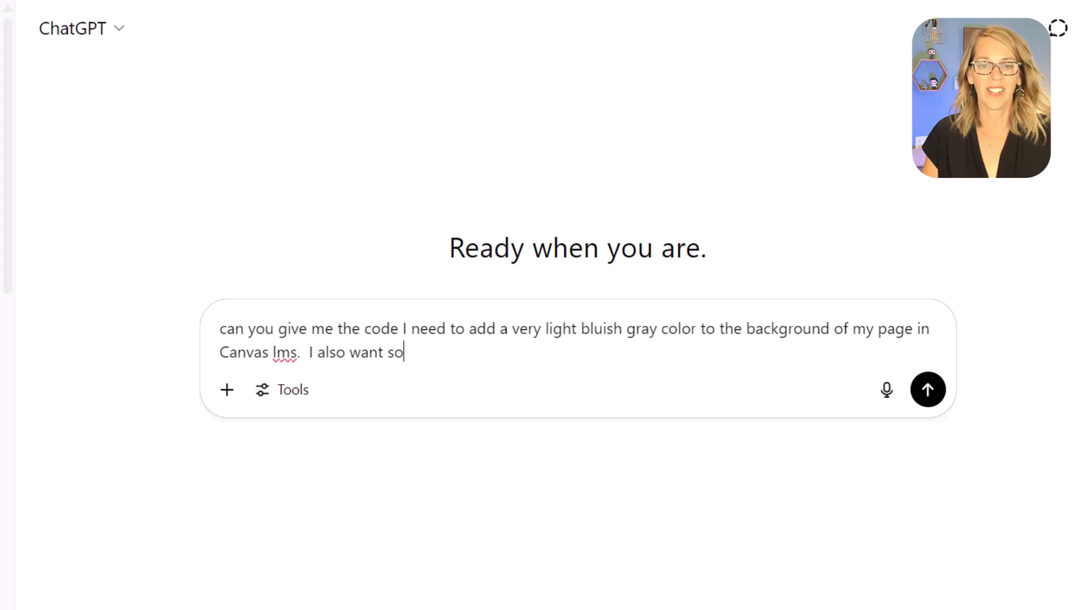
pyautogui.write('me room betwe')
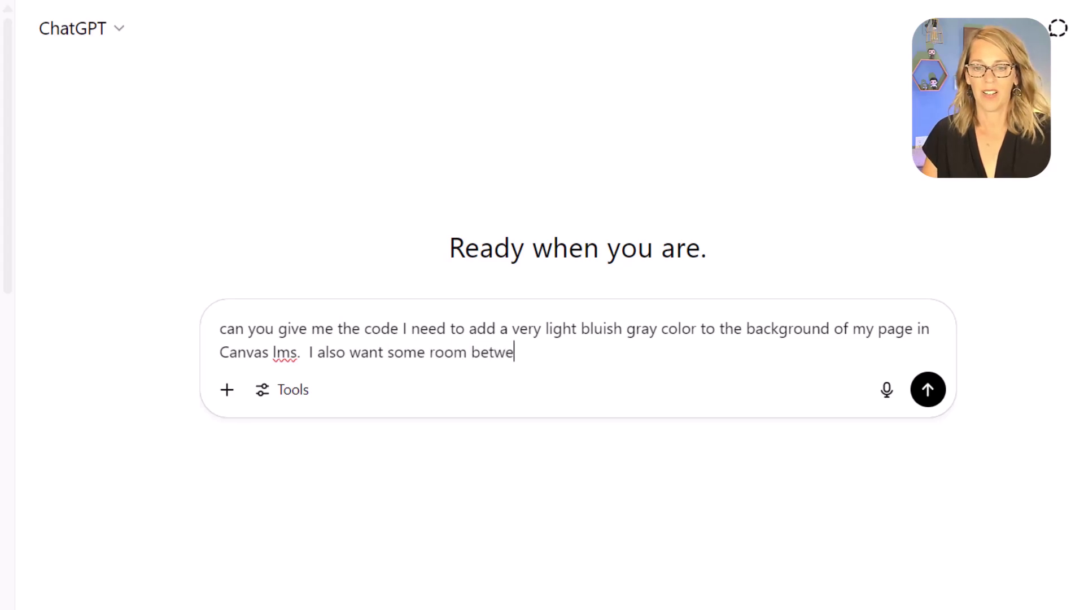
pyautogui.write('en the text and t')
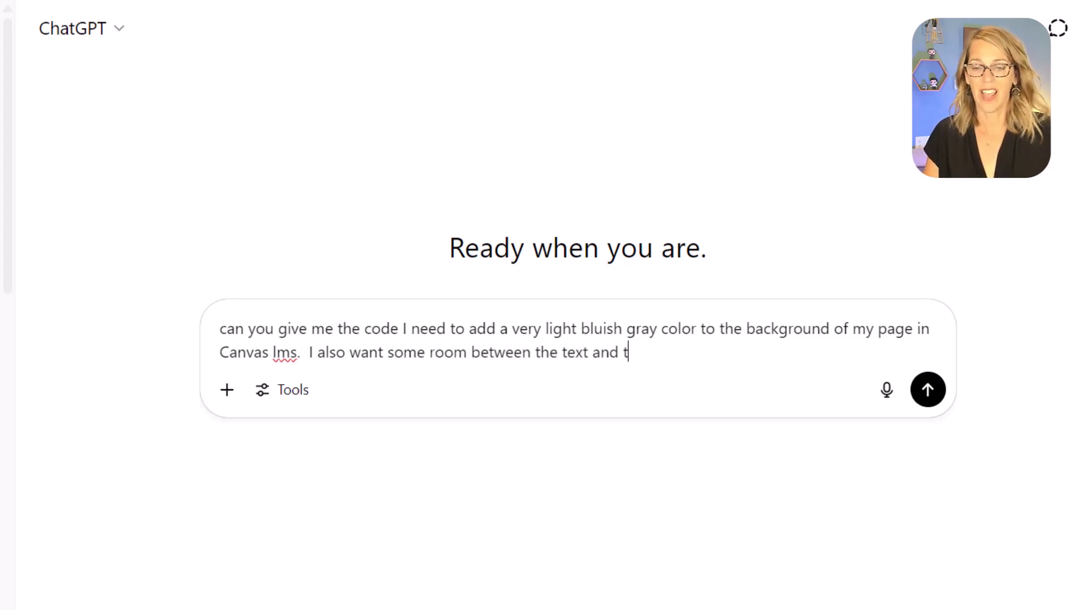
pyautogui.write('he edge of the col')
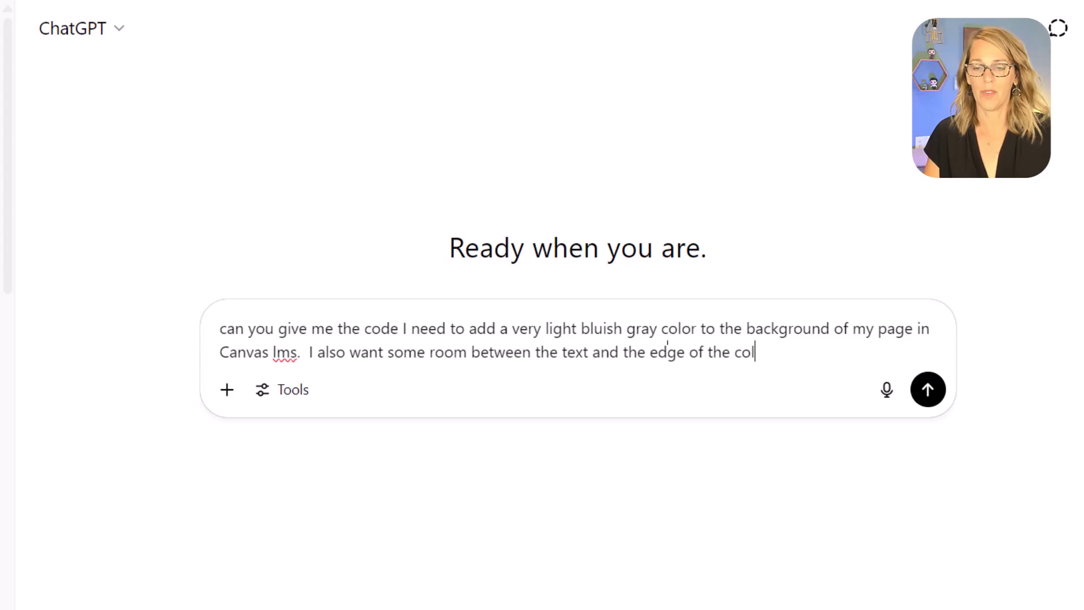
pyautogui.write('or background')
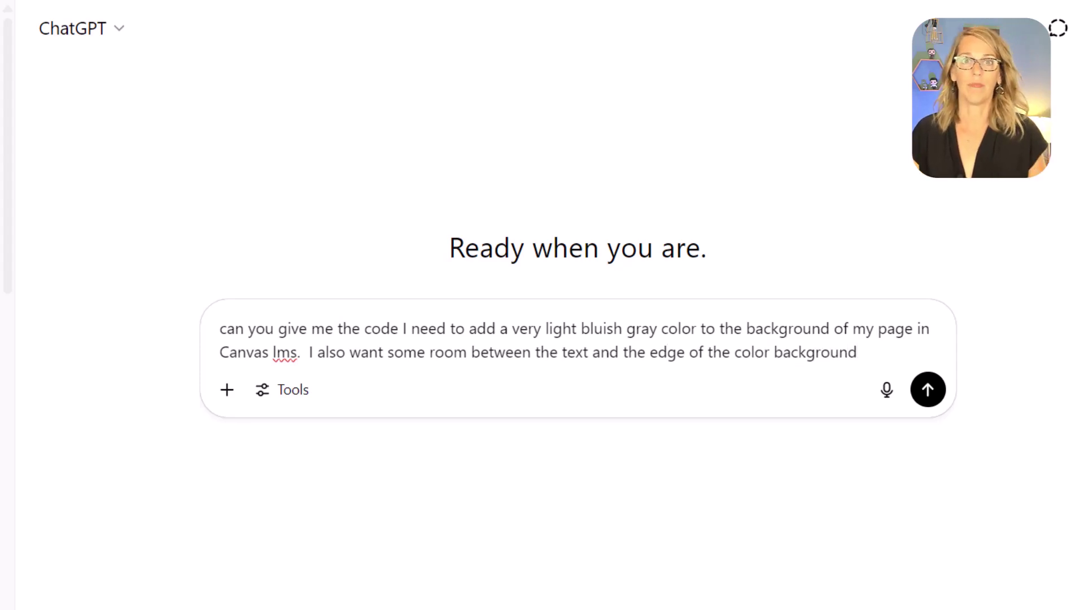
pyautogui.press('Return')
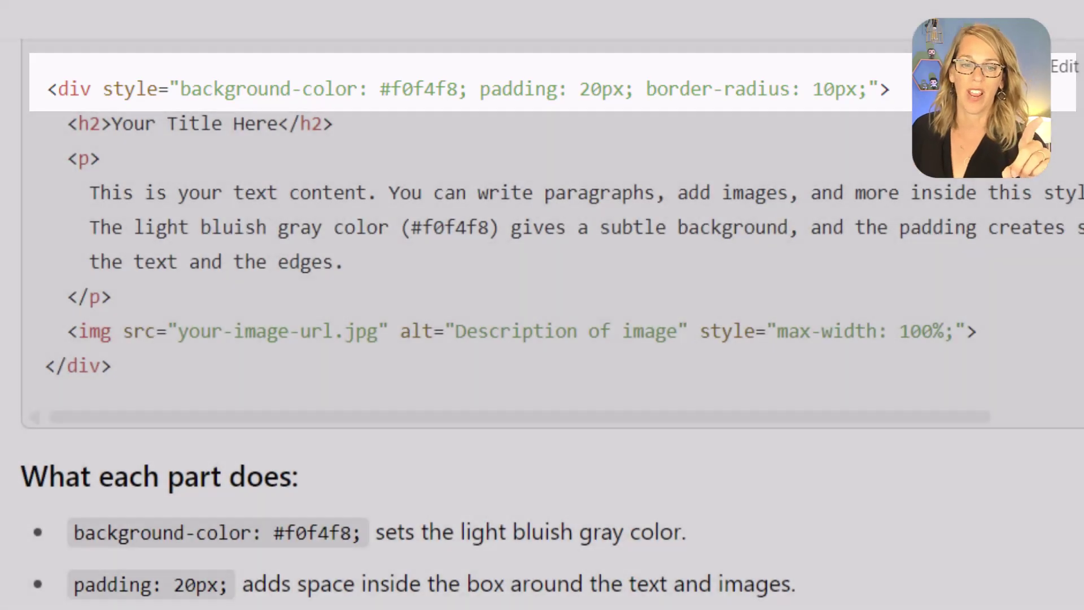
# Copy the opening div tag with background-color: #f0f4f8; padding: 20px; border-radius: 10px; from the generated HTML
pyautogui.scroll(2, 542, 339)
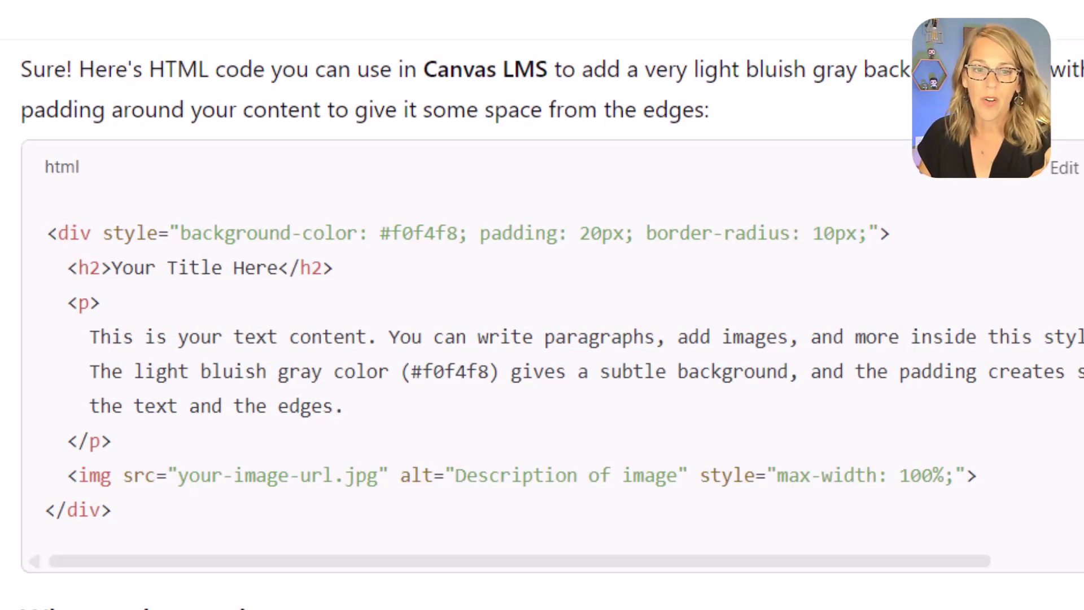
pyautogui.moveTo(46, 233); pyautogui.dragTo(91, 232)
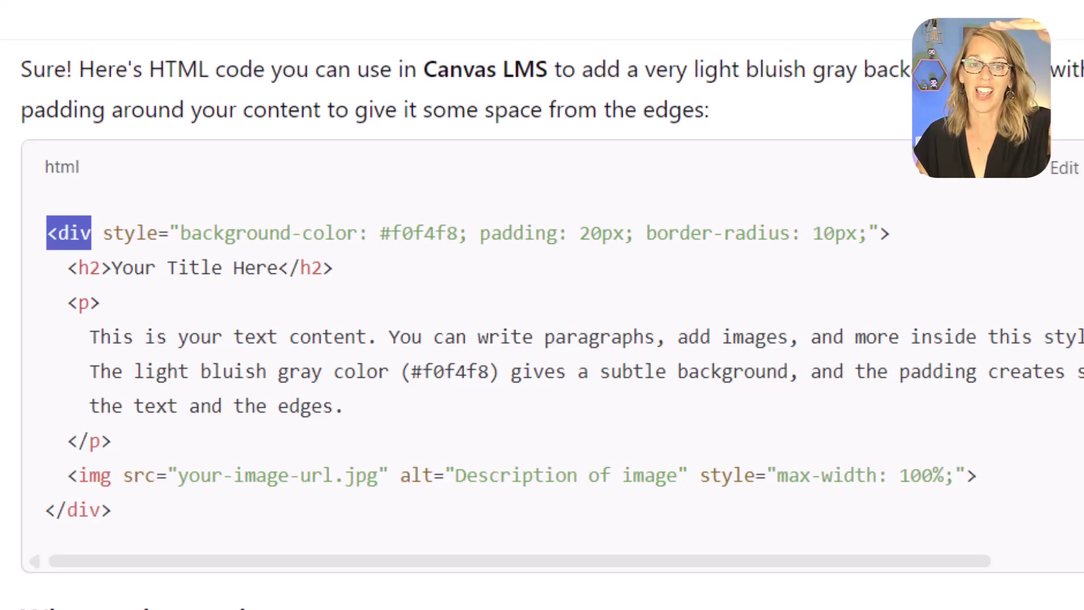
pyautogui.moveTo(91, 233); pyautogui.dragTo(890, 233)
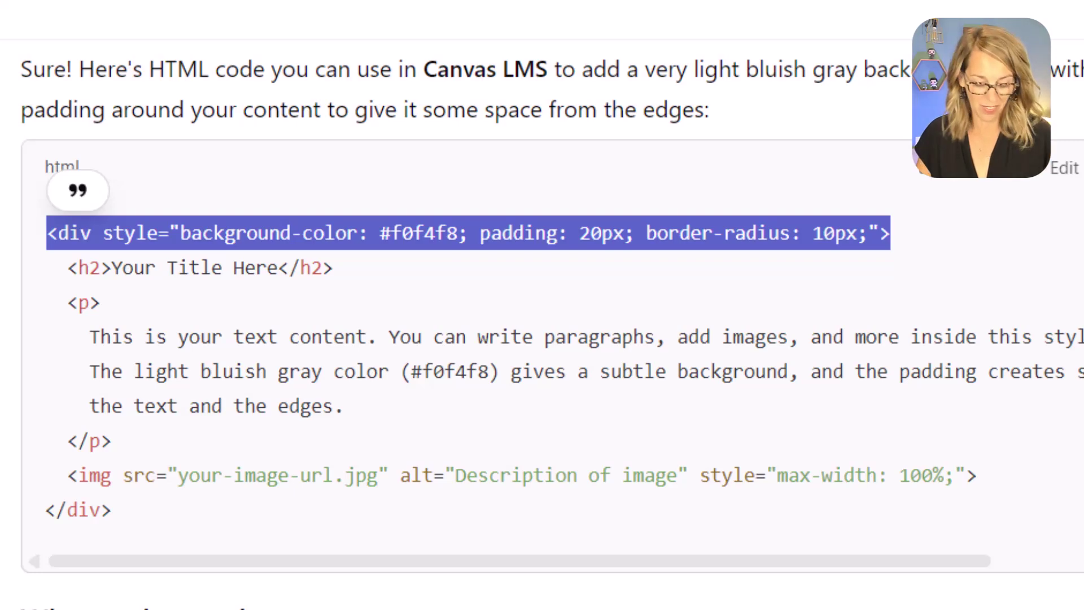
pyautogui.hotkey('ctrl', 'c')
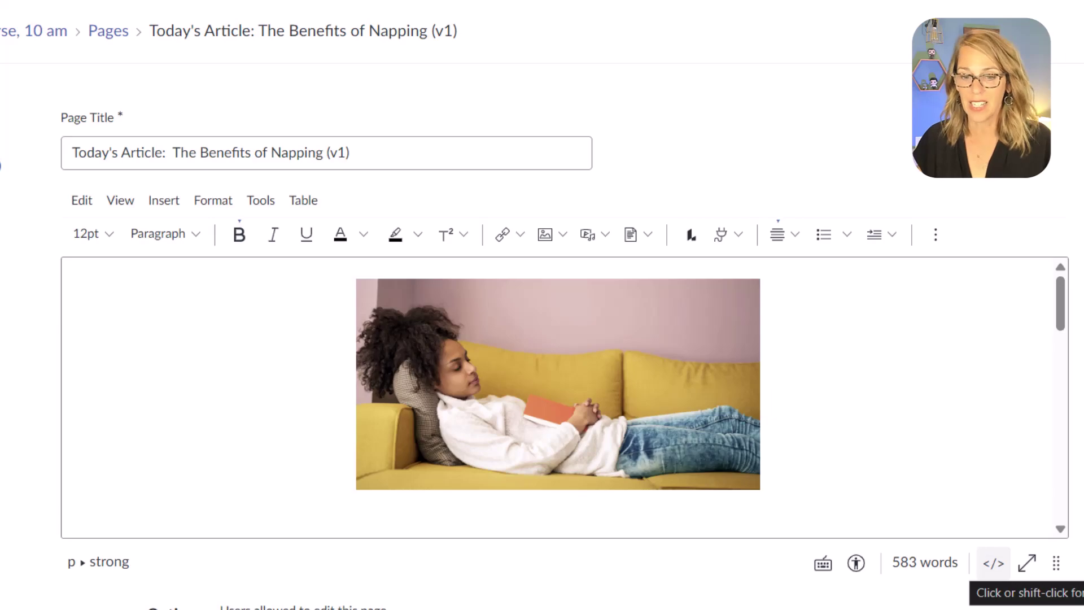
# Switch to the Canvas page, open its HTML and paste the copied div tag on a new line 1 above the image paragraph
pyautogui.click(994, 563)
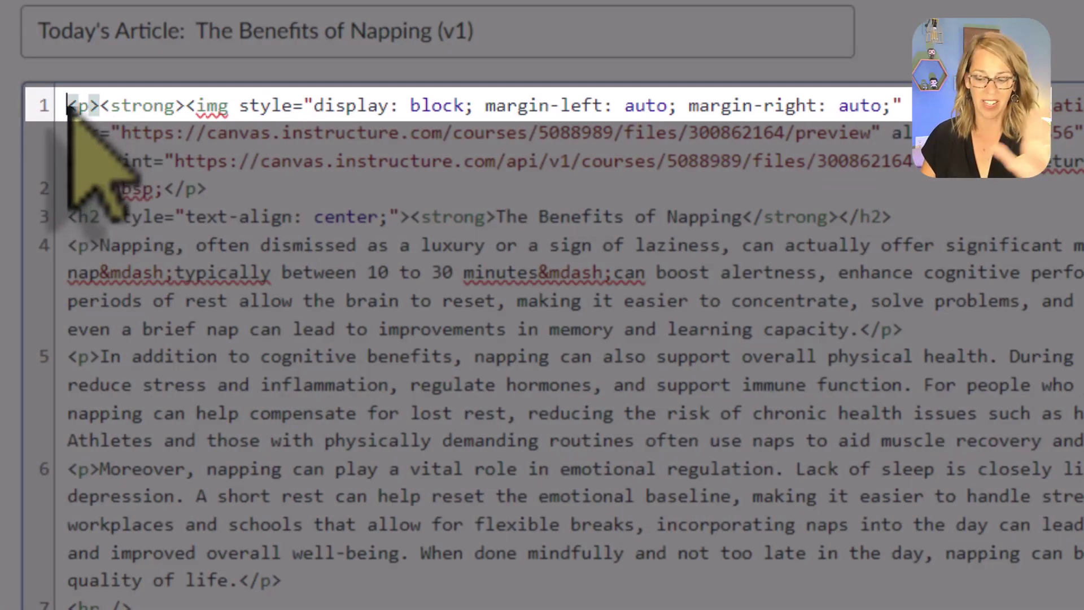
pyautogui.press('Return')
pyautogui.press('Up')
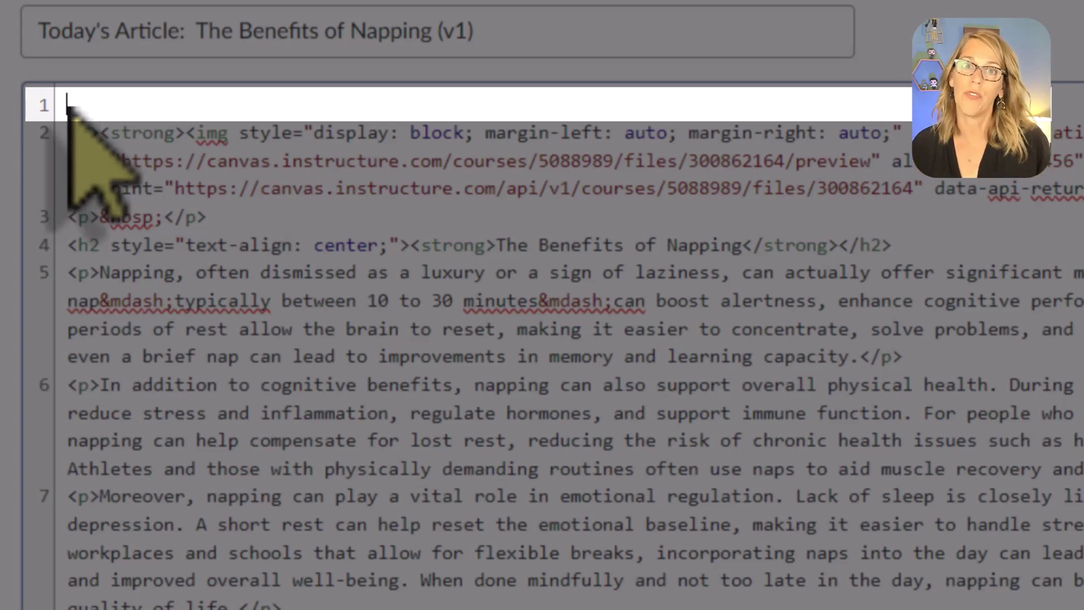
pyautogui.hotkey('ctrl', 'v')
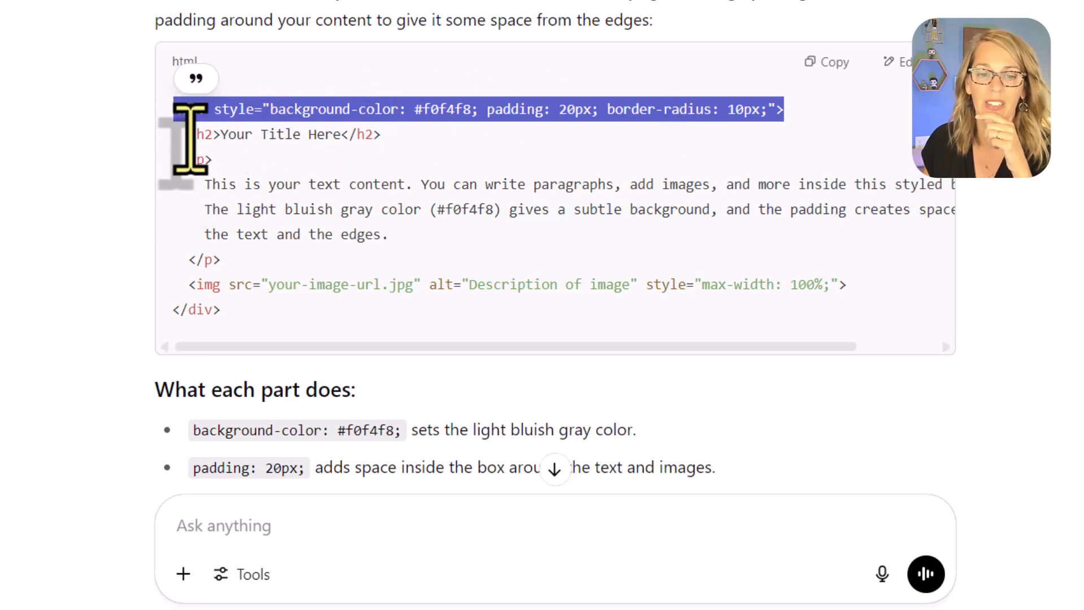
# Review the sample content inside the generated div in ChatGPT and select the closing </div> tag beneath it
pyautogui.moveTo(190, 134); pyautogui.dragTo(453, 210)
pyautogui.moveTo(838, 278); pyautogui.dragTo(876, 285)
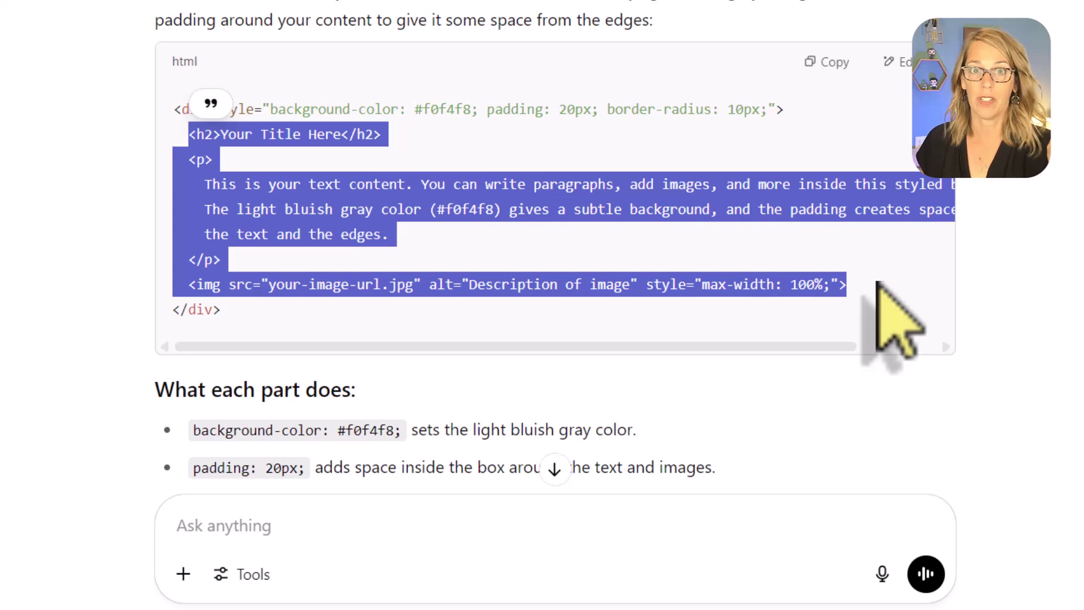
pyautogui.click(282, 318)
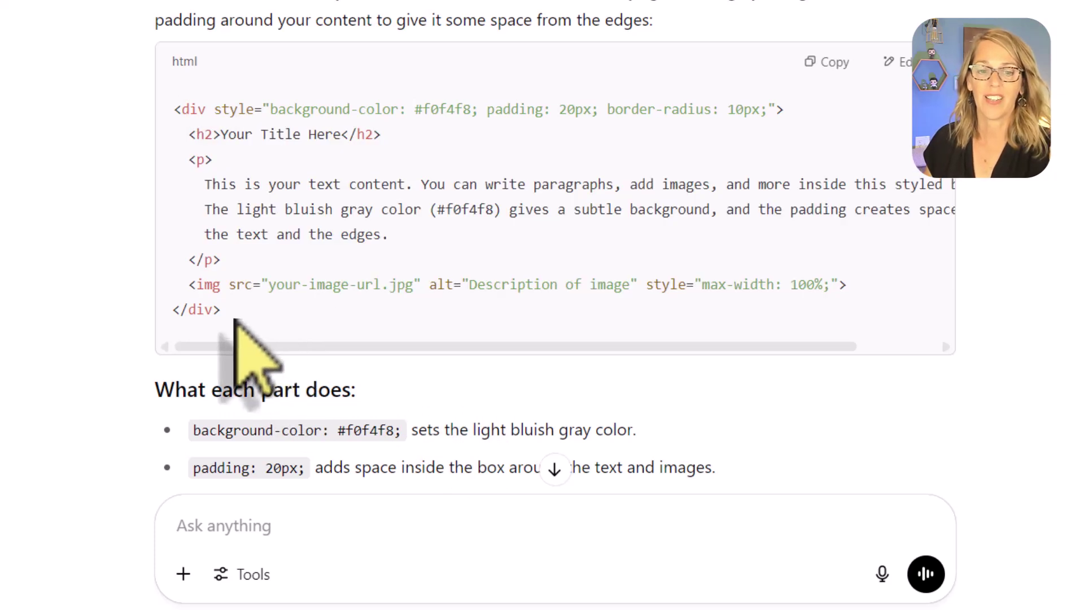
pyautogui.moveTo(220, 311); pyautogui.dragTo(171, 315)
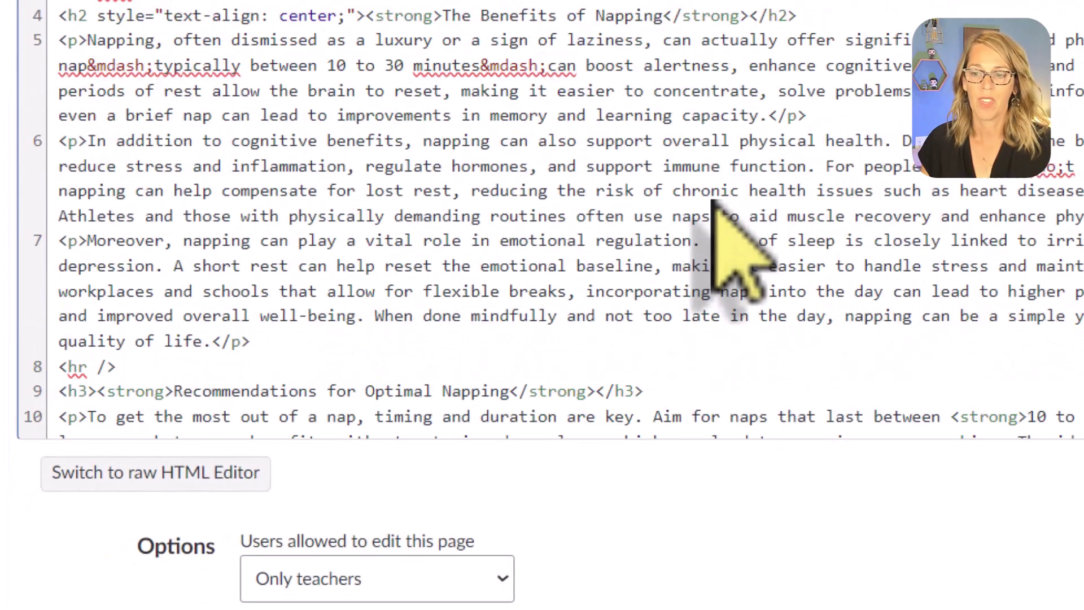
# Switch to the Canvas page's HTML and add a closing </div> tag on a new line after the final paragraph
pyautogui.scroll(-8, 713, 202)
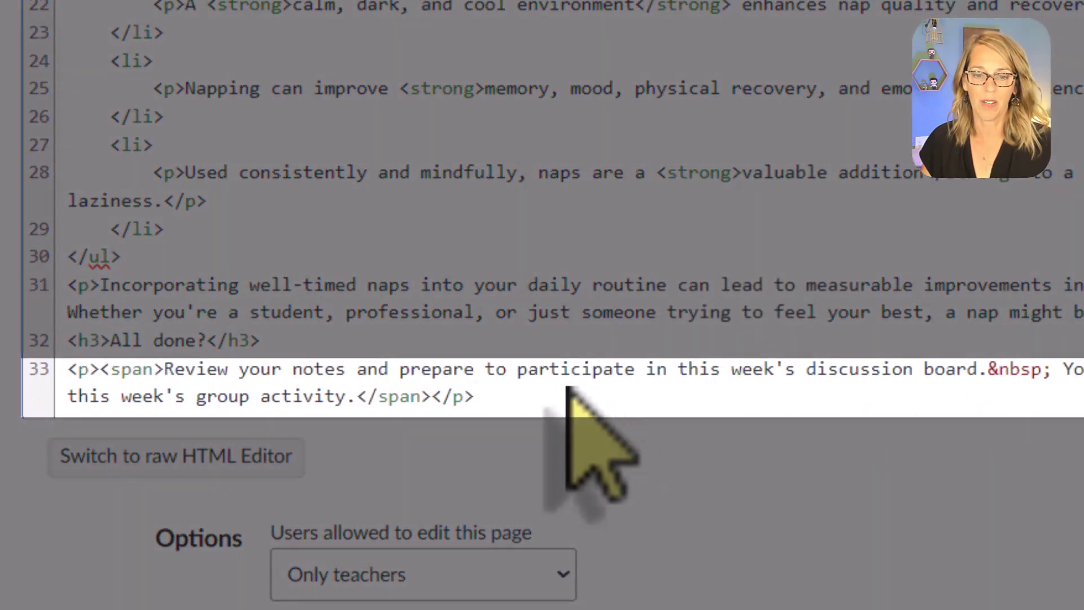
pyautogui.click(536, 400)
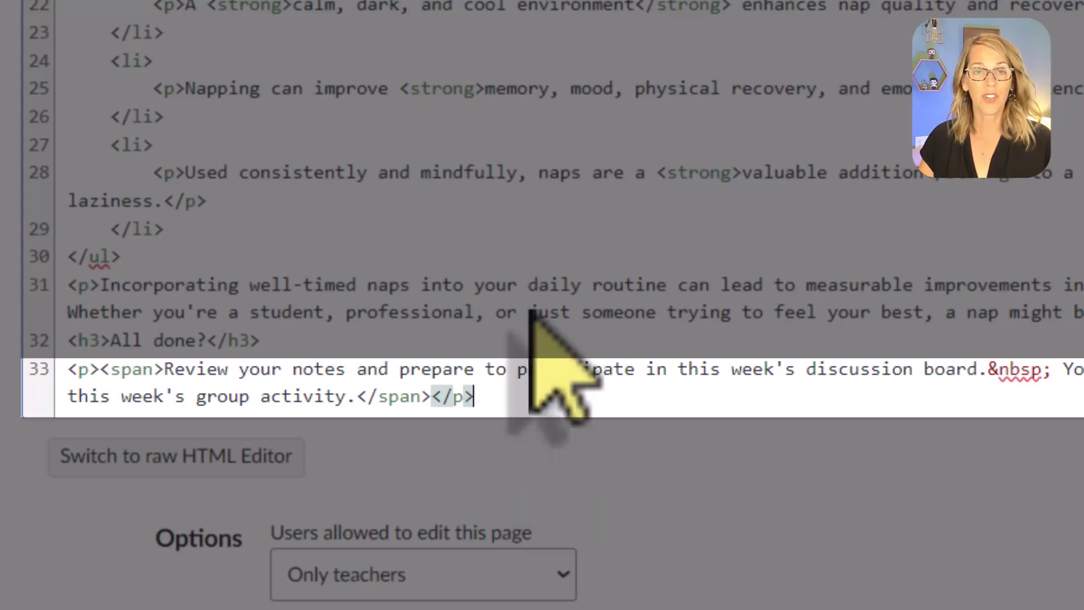
pyautogui.press('Return')
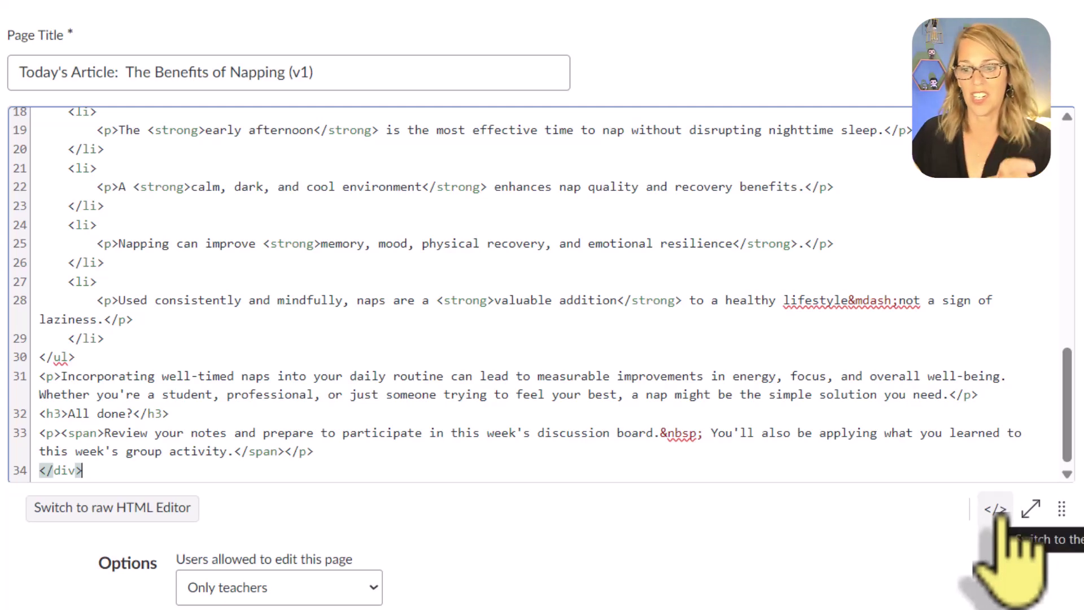
# Show the page in the visual editor and check the colored background from the image down to the All done? section
pyautogui.click(997, 511)
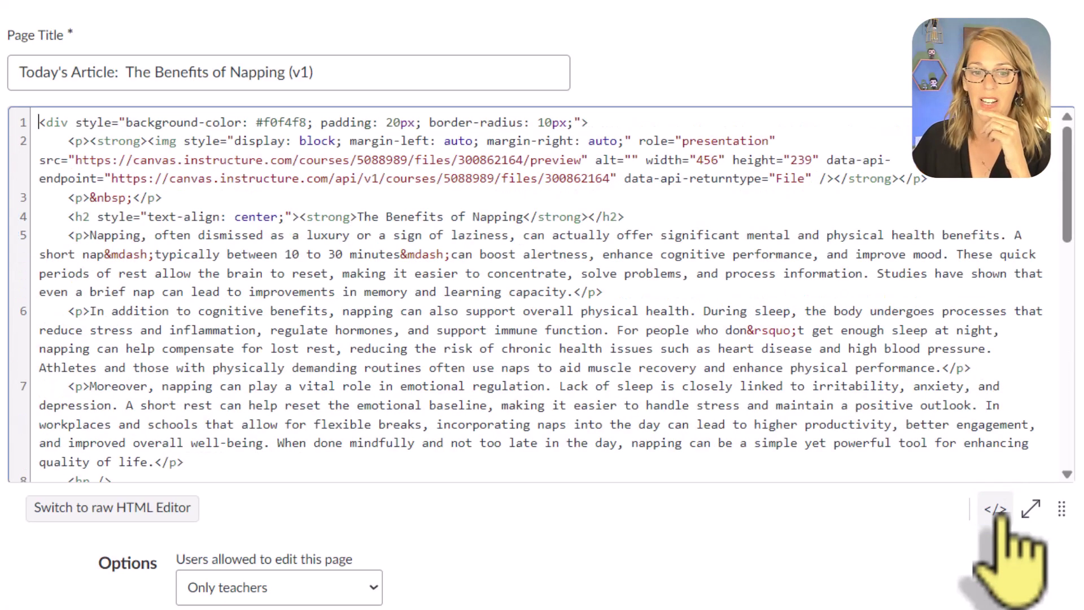
pyautogui.click(998, 511)
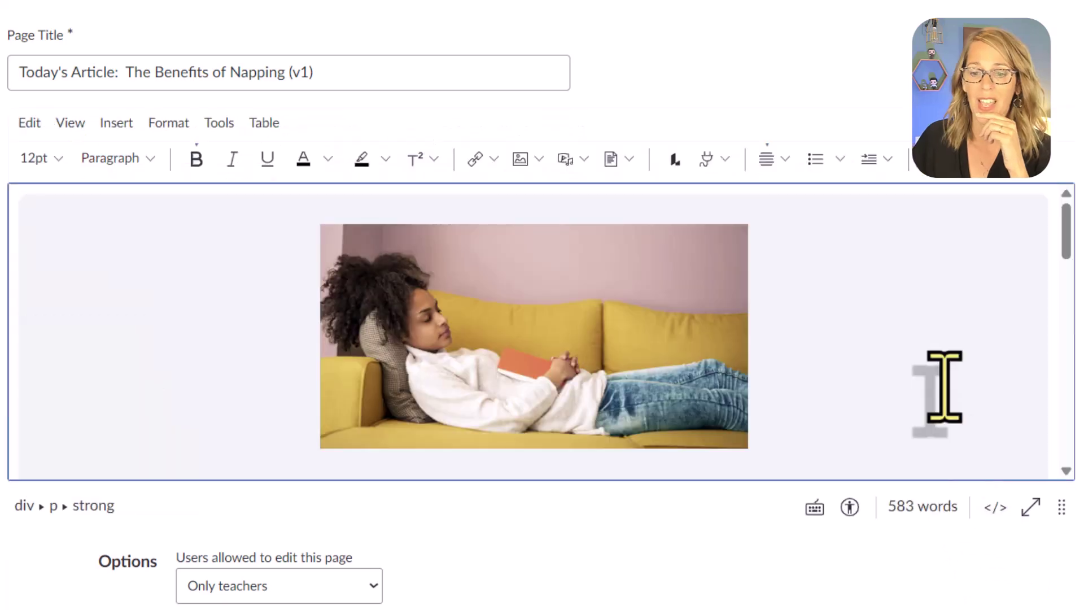
pyautogui.scroll(-10, 940, 388)
pyautogui.scroll(-10, 944, 388)
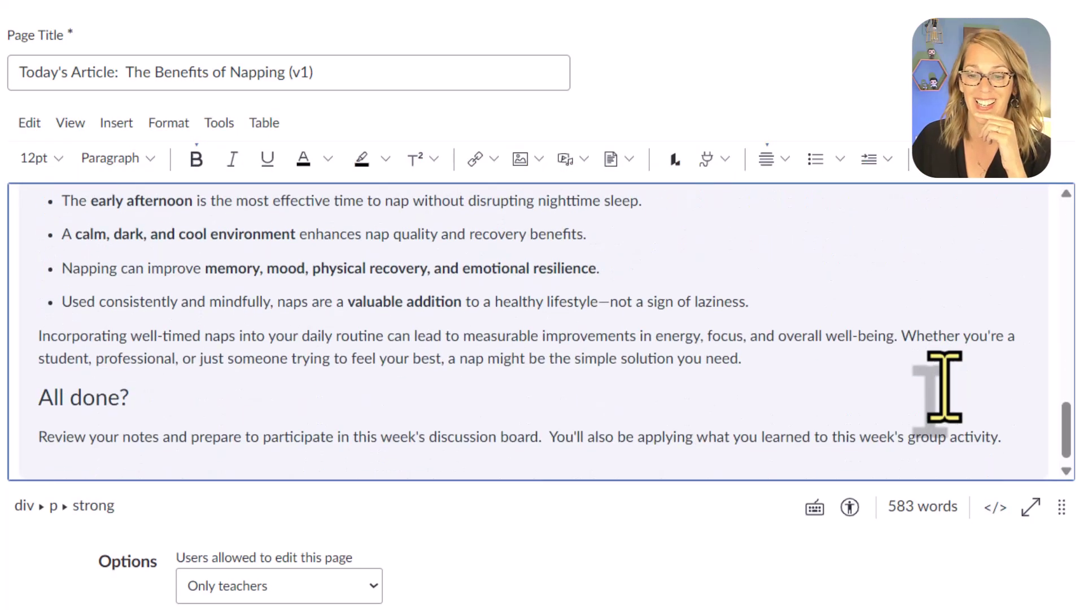
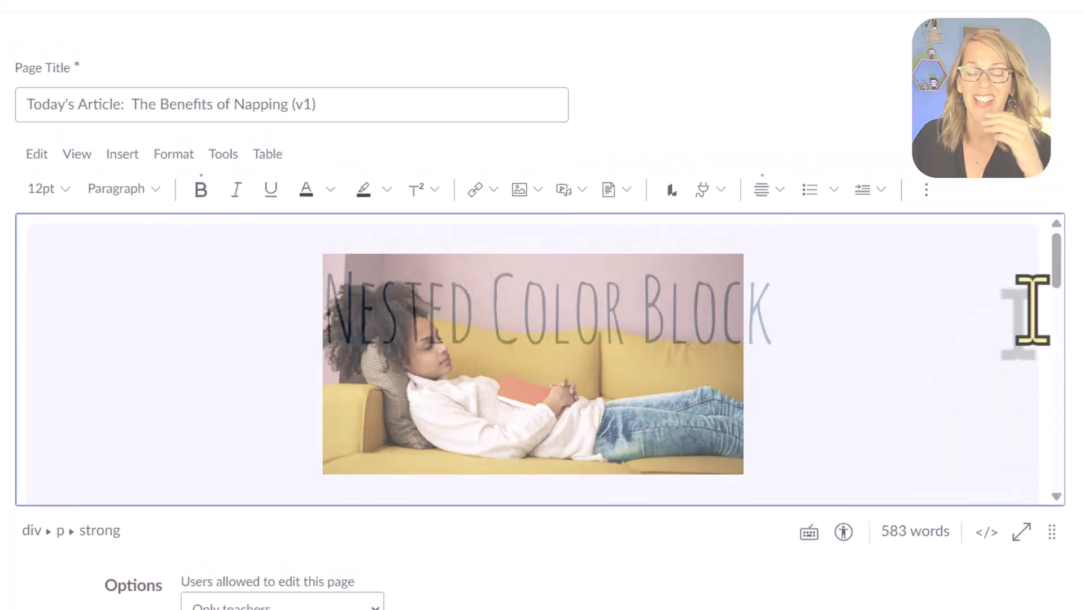
pyautogui.scroll(-5, 1045, 344)
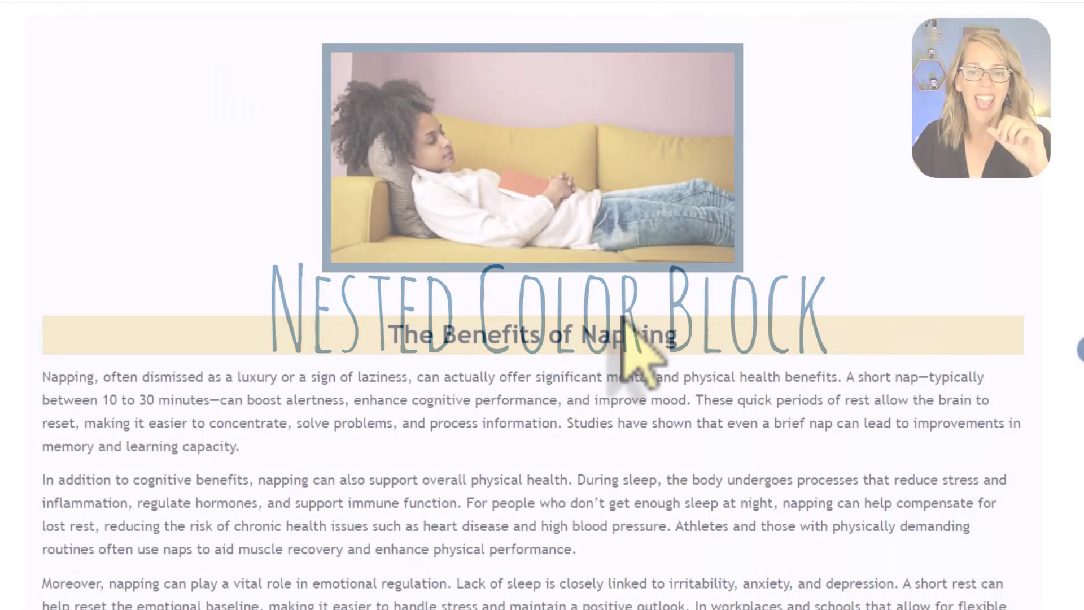
# Examine the finished example page down to its nested color block around the Key Takeaways section
pyautogui.scroll(-10, 694, 443)
pyautogui.scroll(-2, 695, 443)
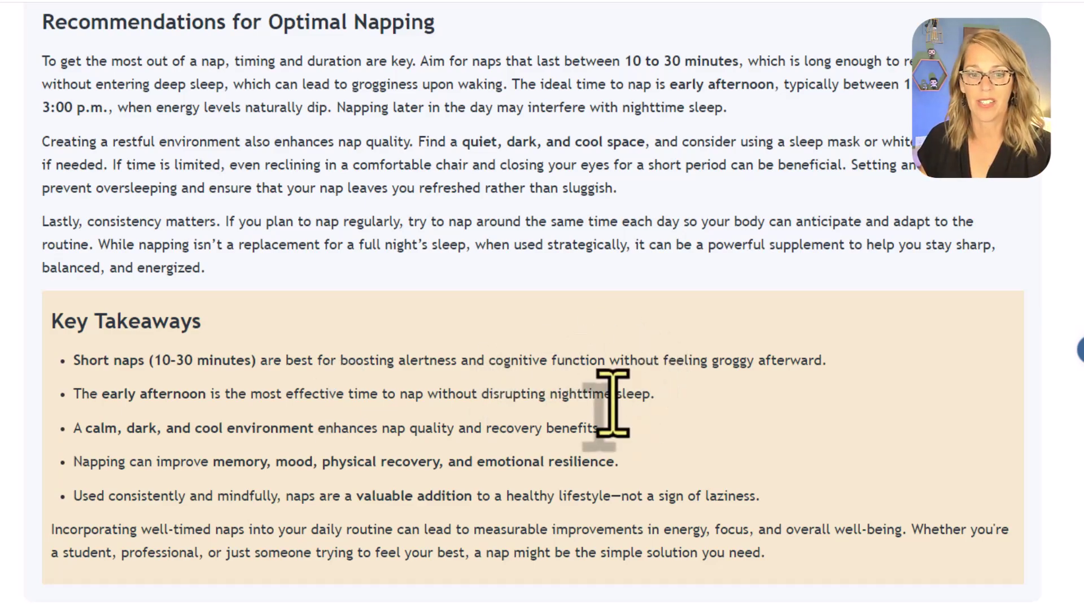
pyautogui.scroll(3, 544, 353)
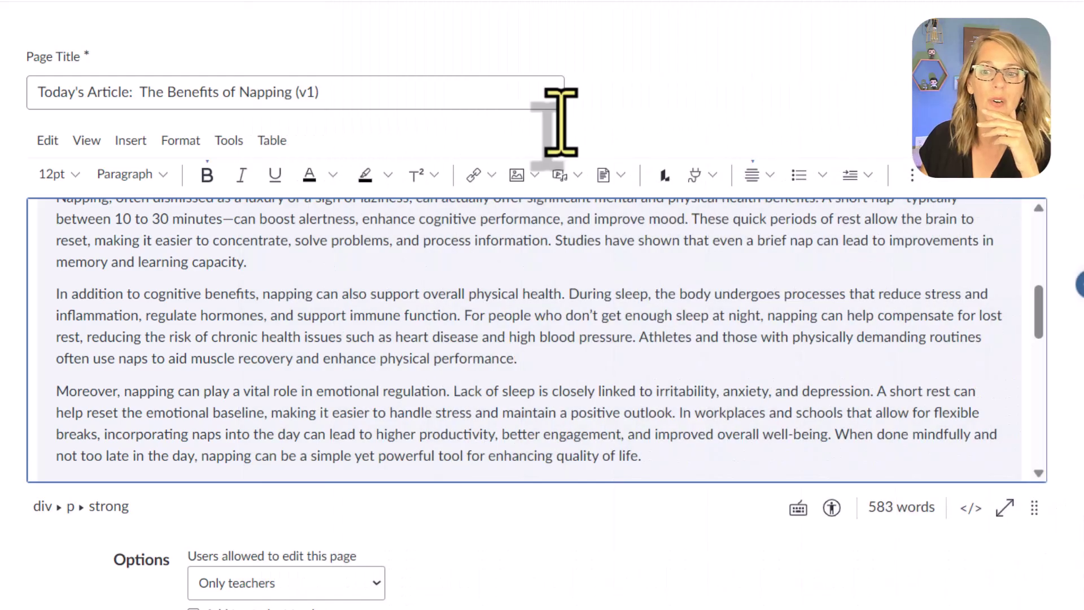
# Reopen the article page's HTML and search it for "key" to locate the Key Takeaways heading
pyautogui.scroll(-3, 907, 365)
pyautogui.scroll(-7, 908, 364)
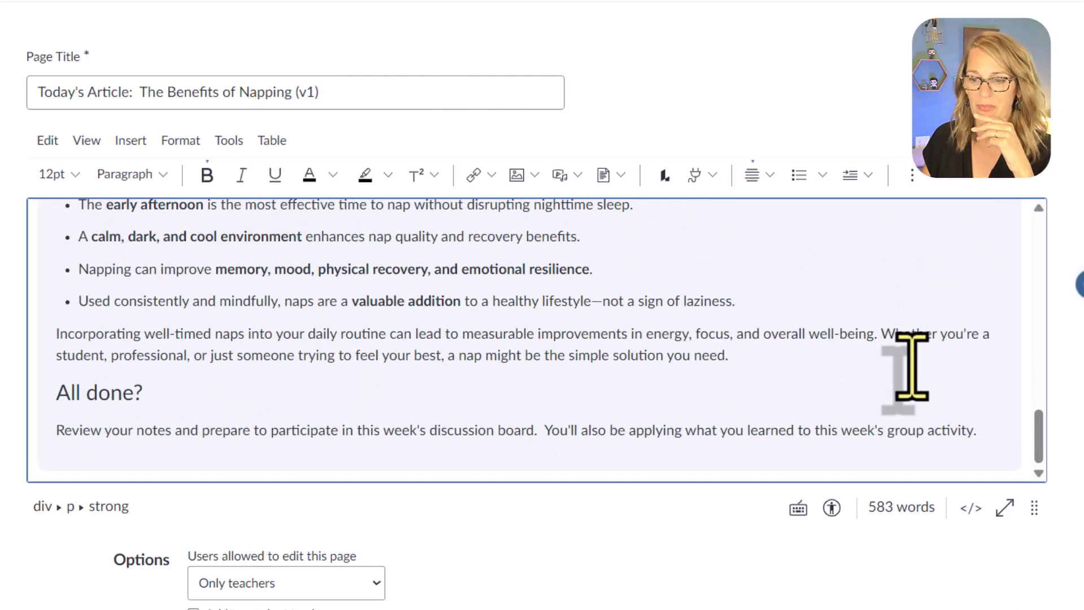
pyautogui.click(971, 508)
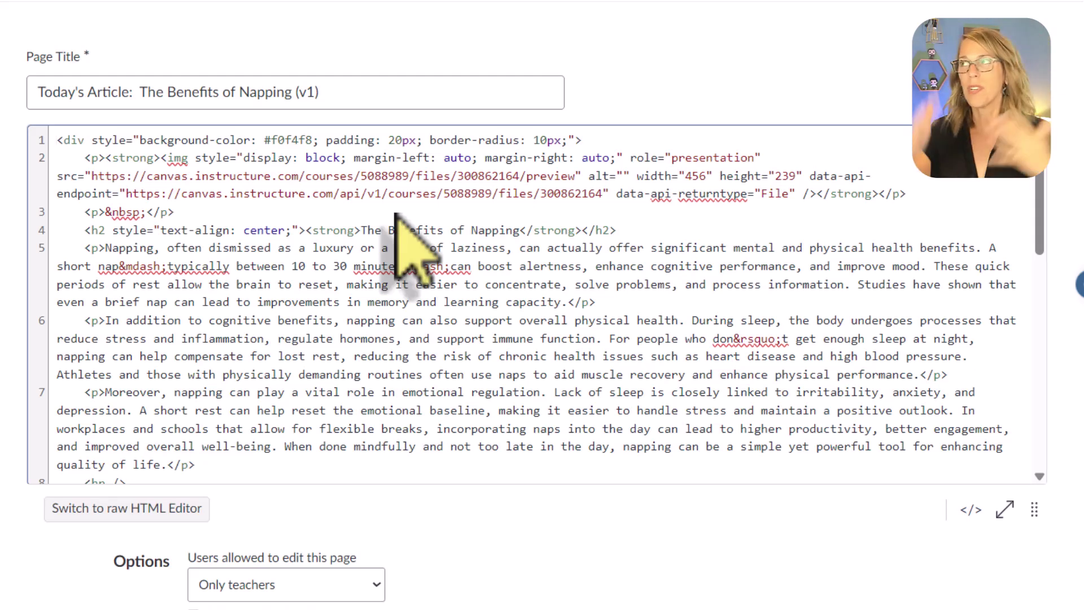
pyautogui.hotkey('ctrl', 'f')
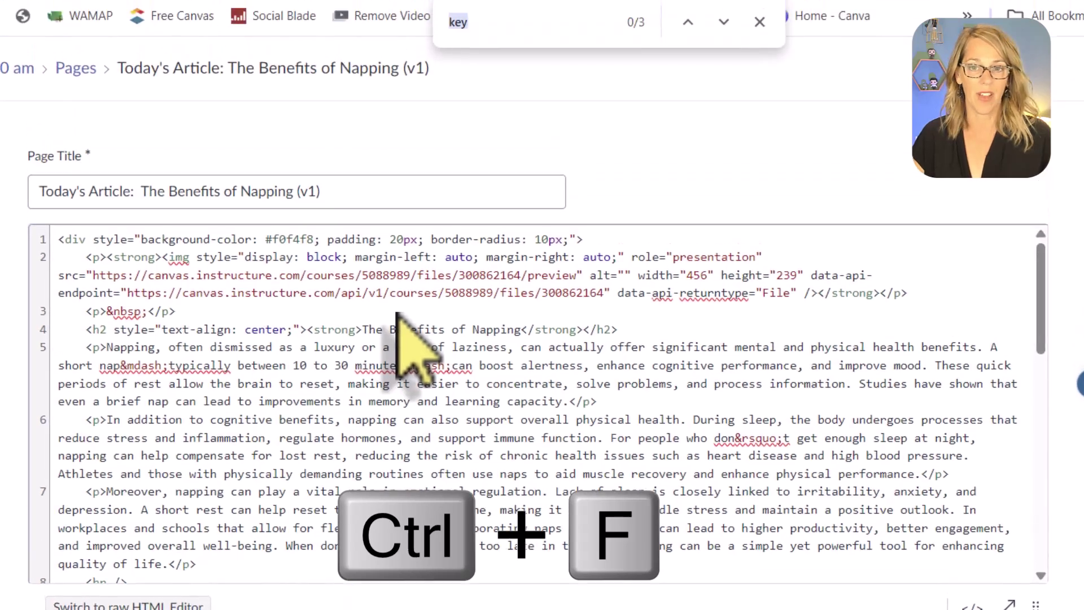
pyautogui.press('Return')
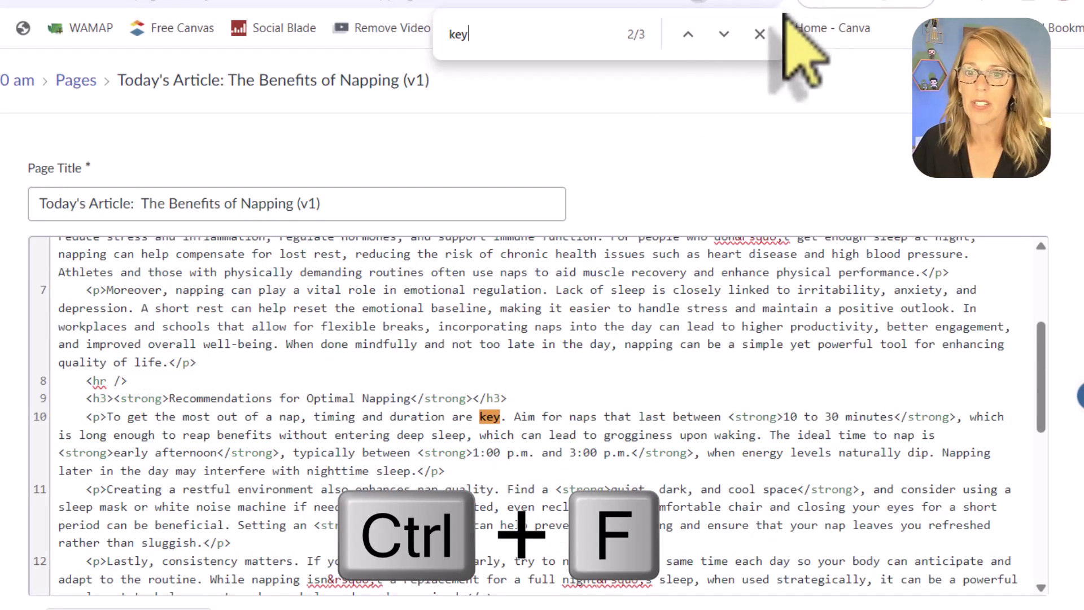
pyautogui.click(723, 34)
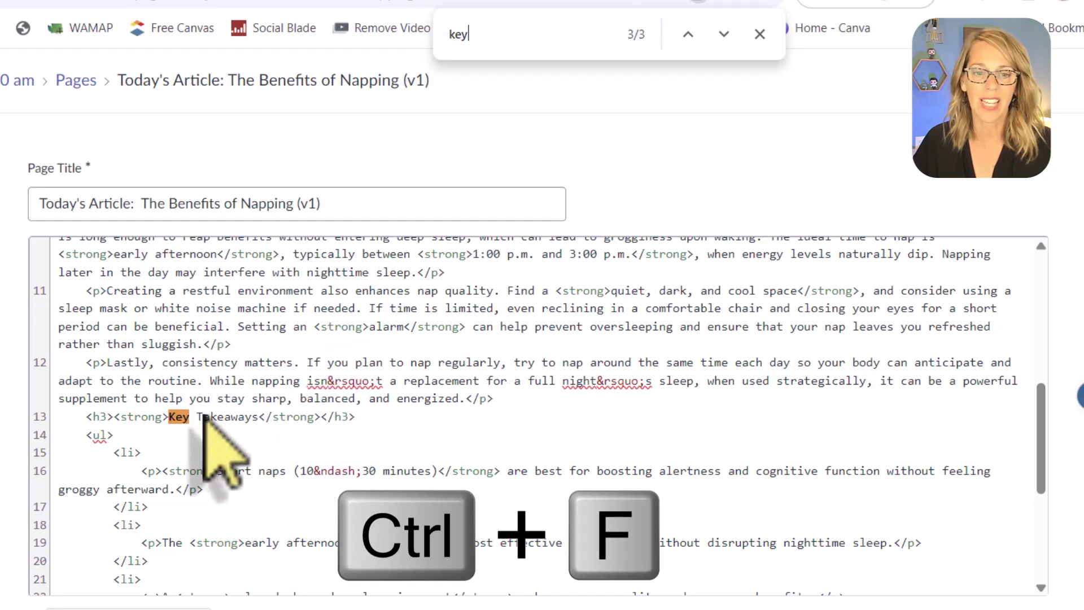
pyautogui.click(760, 34)
# Insert an empty line directly above the Key Takeaways h3 heading in the HTML
pyautogui.moveTo(361, 422); pyautogui.dragTo(213, 419)
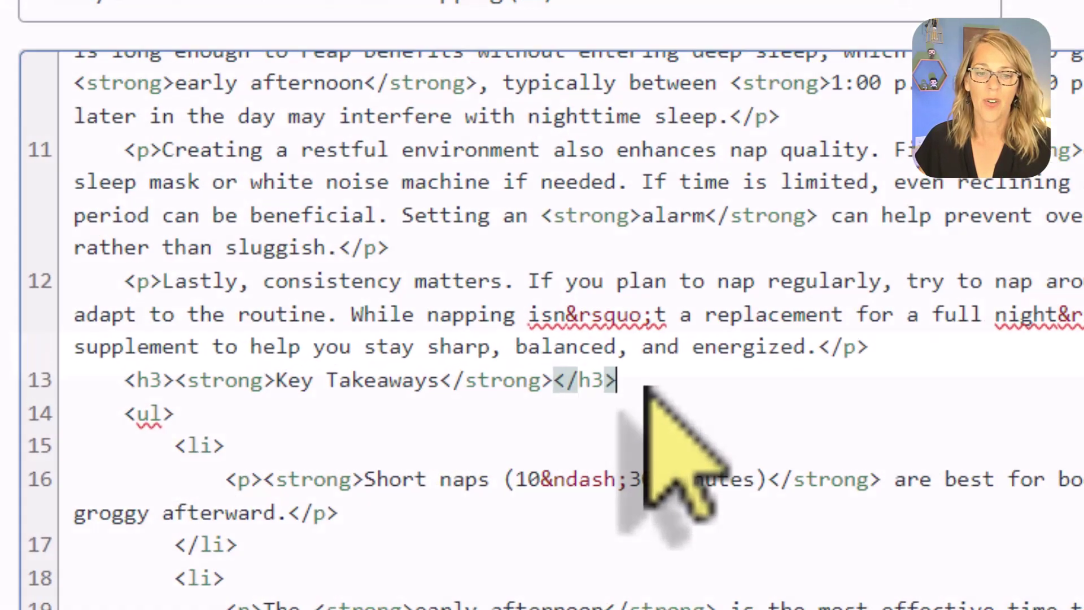
pyautogui.moveTo(469, 362); pyautogui.dragTo(159, 351)
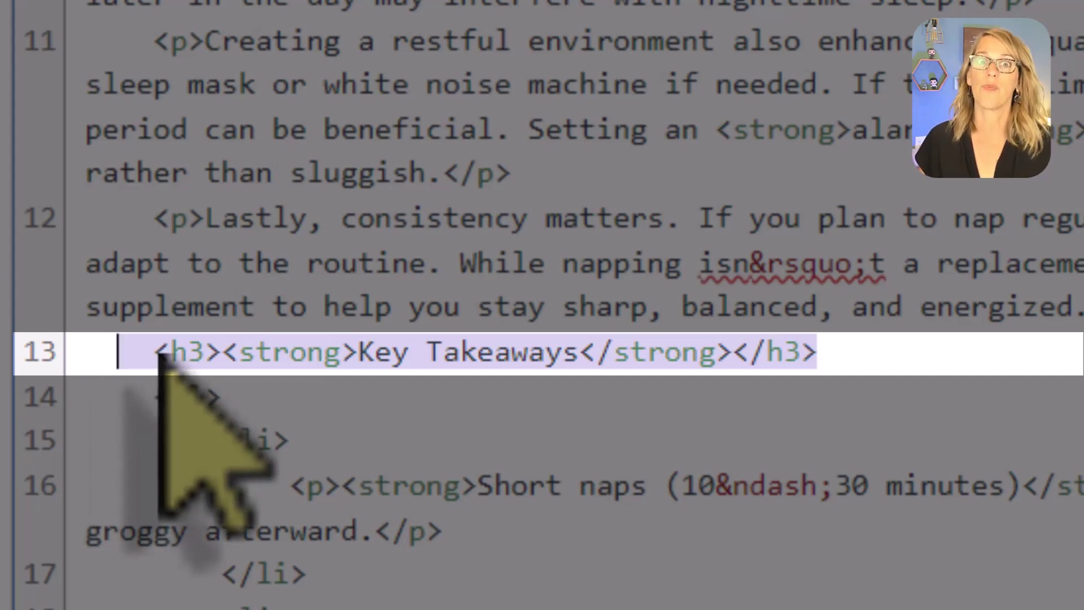
pyautogui.click(162, 352)
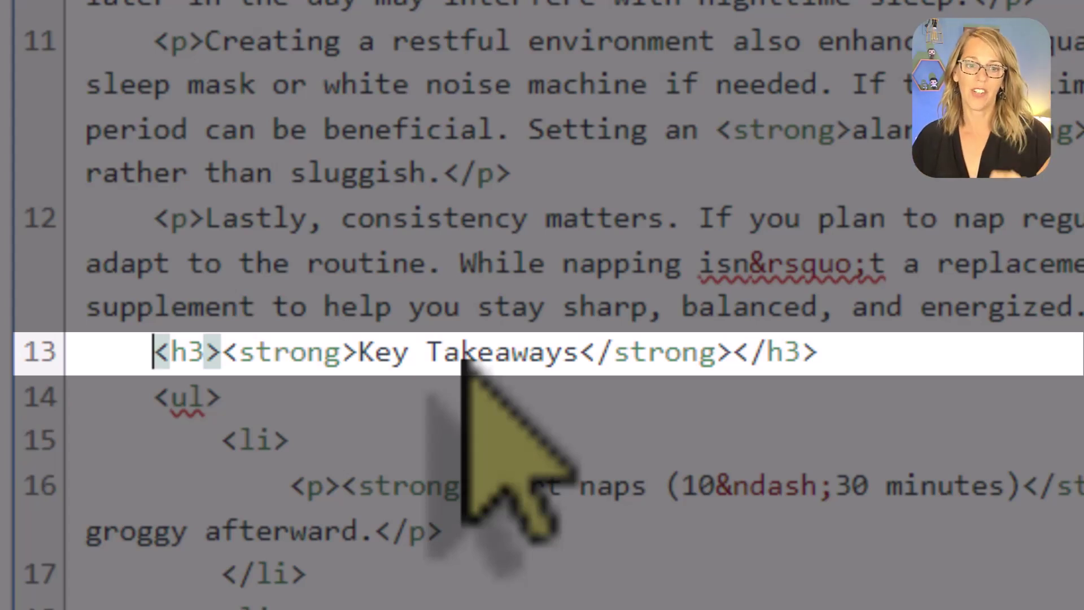
pyautogui.press('Return')
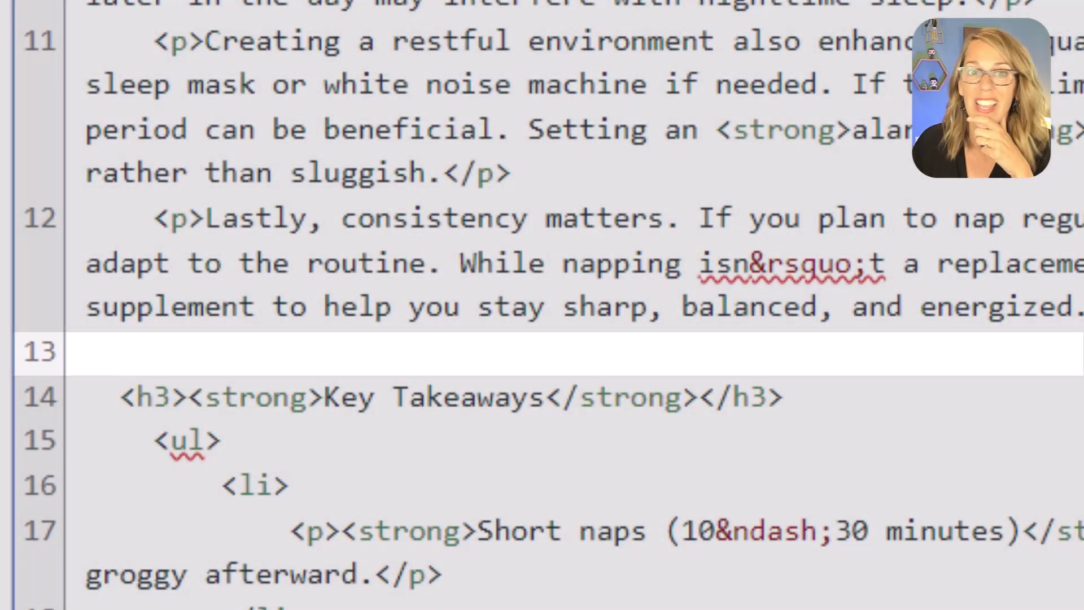
# Copy the opening div tag from line 1 and paste it on the empty line 13 above the Key Takeaways heading
pyautogui.scroll(15, 542, 305)
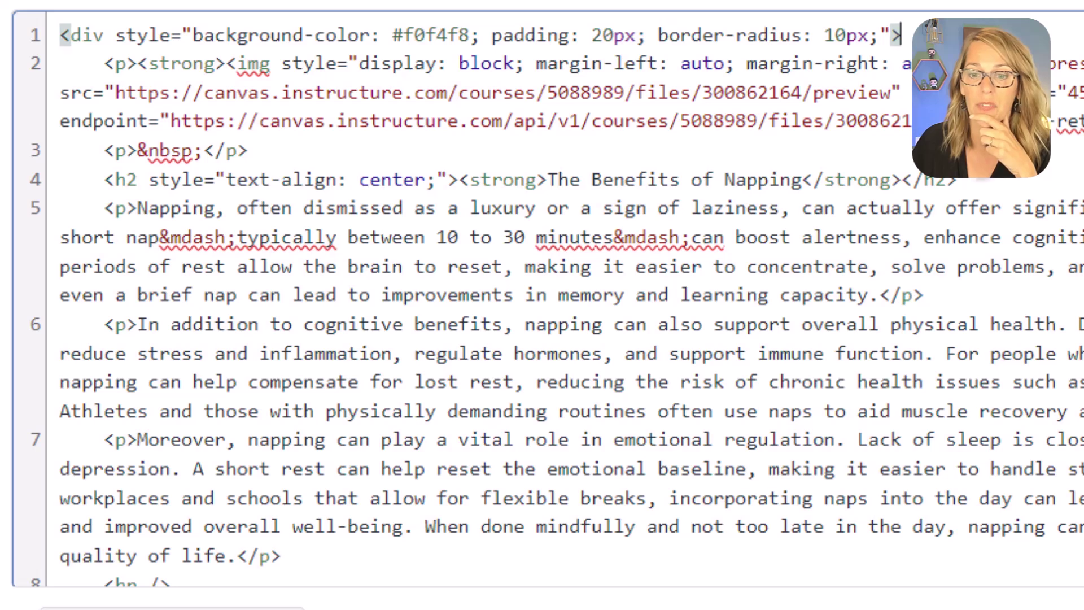
pyautogui.moveTo(902, 35); pyautogui.dragTo(56, 35)
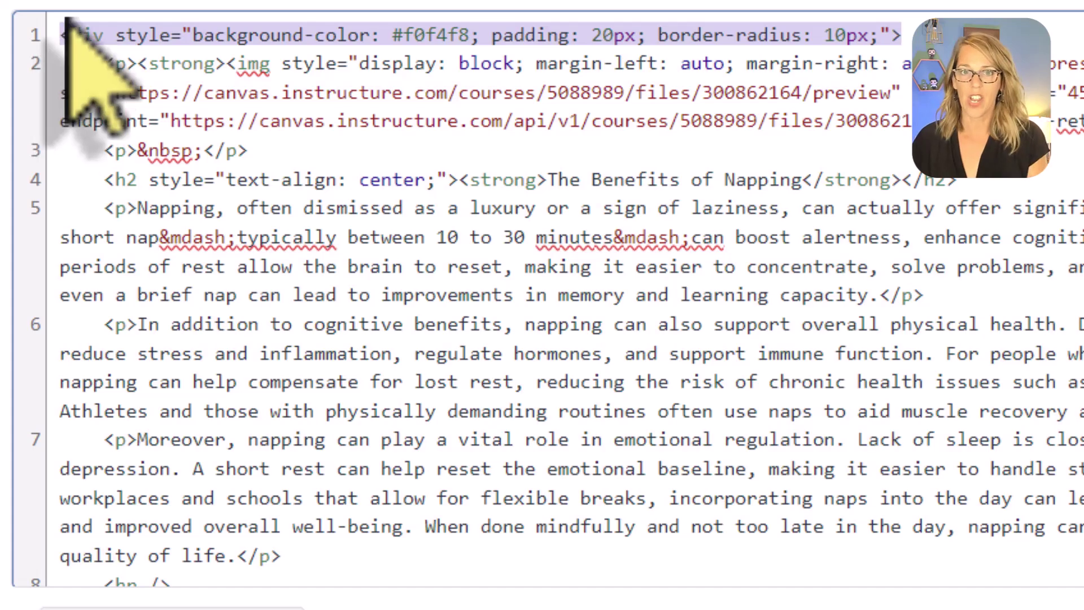
pyautogui.hotkey('ctrl', 'c')
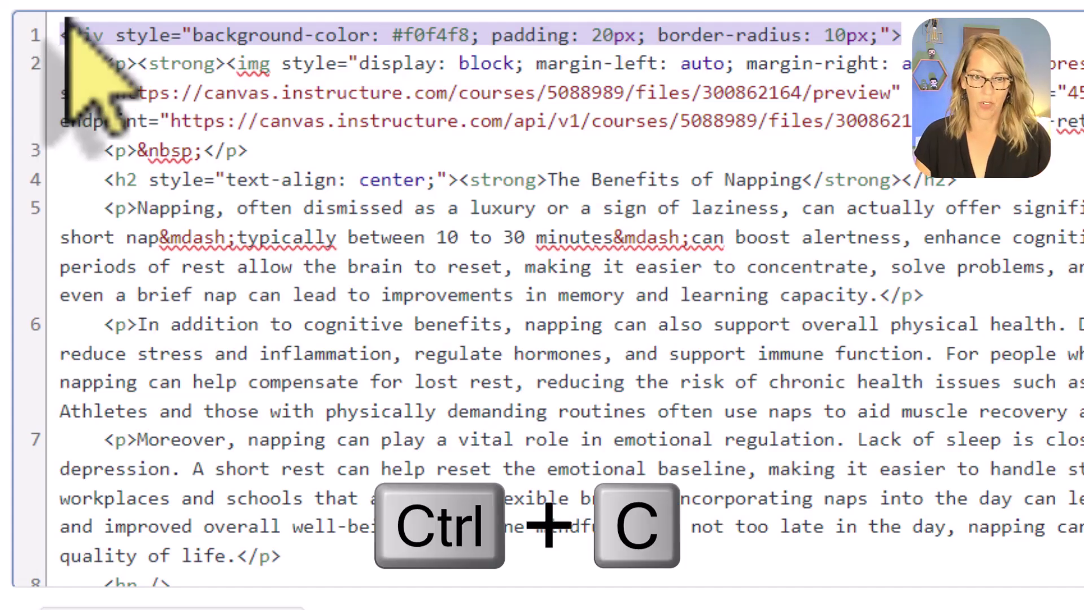
pyautogui.scroll(-6, 650, 327)
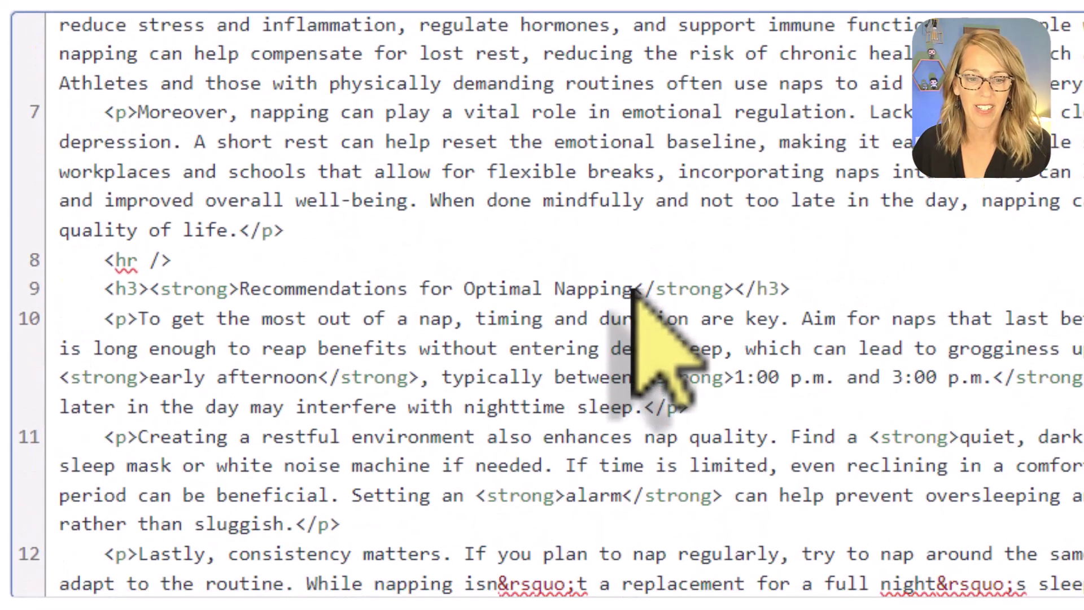
pyautogui.scroll(-3, 740, 359)
pyautogui.scroll(2, 780, 367)
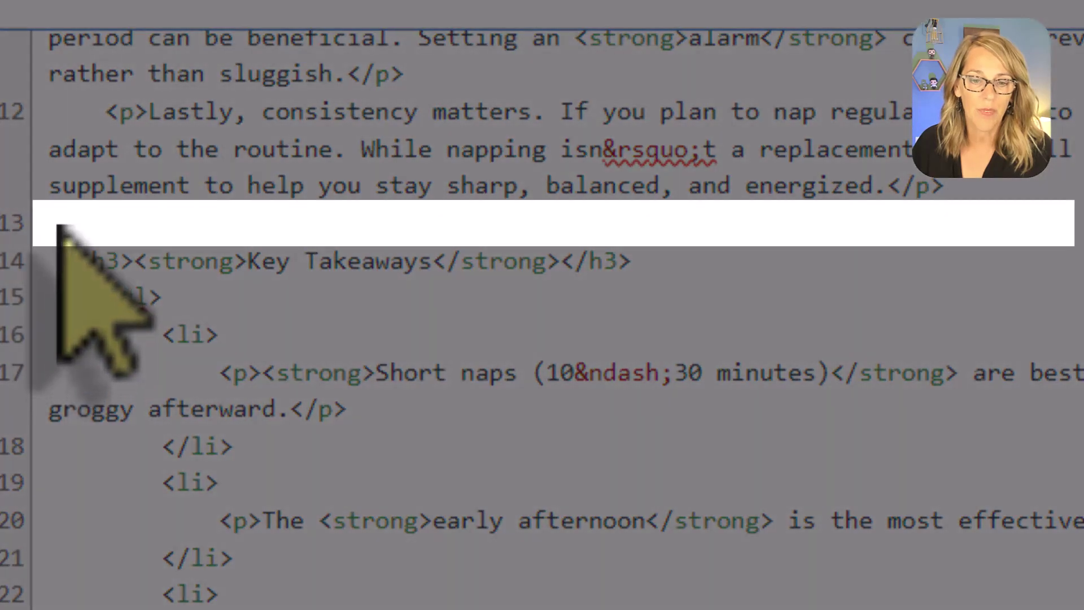
pyautogui.click(59, 225)
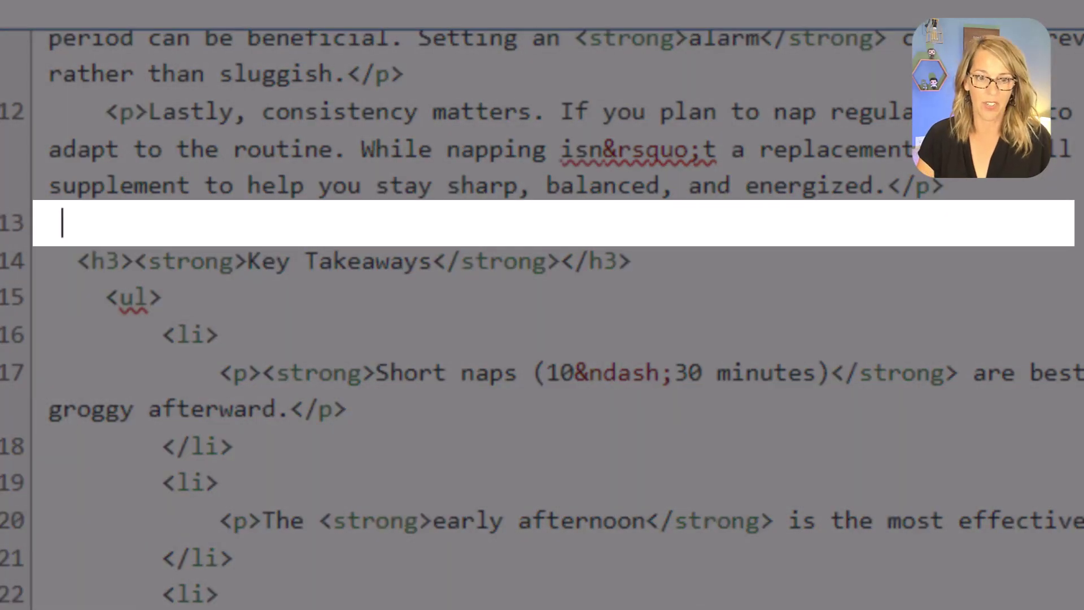
pyautogui.hotkey('ctrl', 'v')
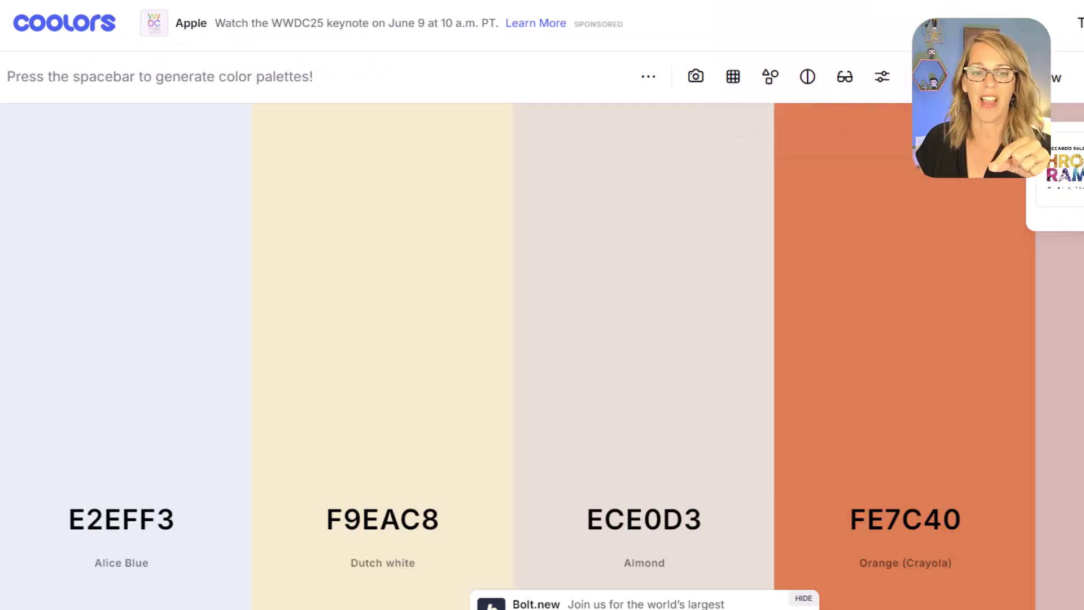
# Copy the Dutch white hex code F9EAC8 from Coolors and use it as the background-color in the line 13 div tag
pyautogui.moveTo(431, 315)
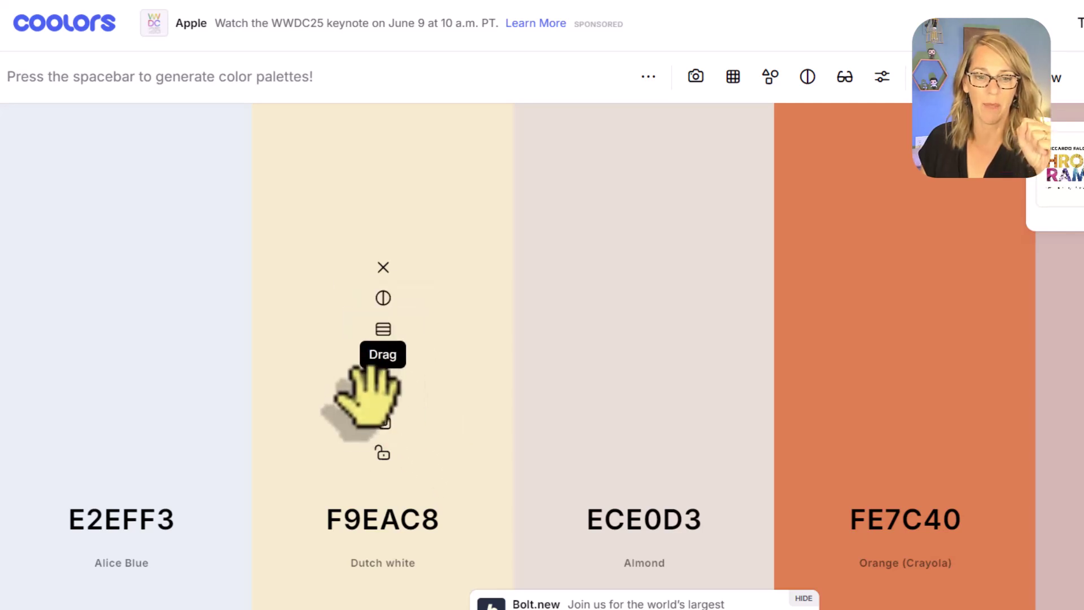
pyautogui.click(382, 423)
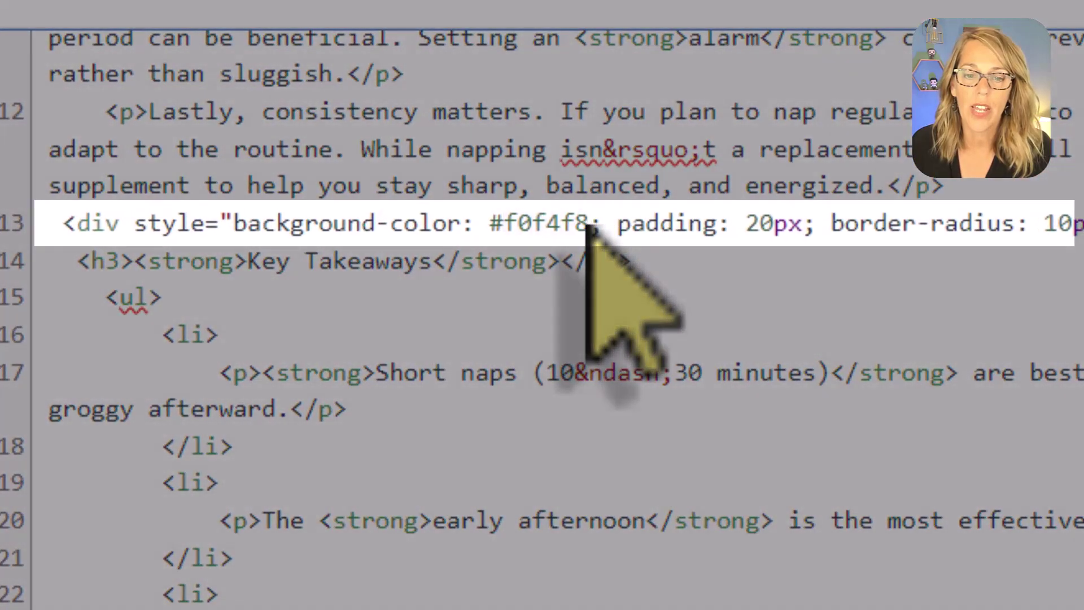
pyautogui.moveTo(587, 225); pyautogui.dragTo(507, 223)
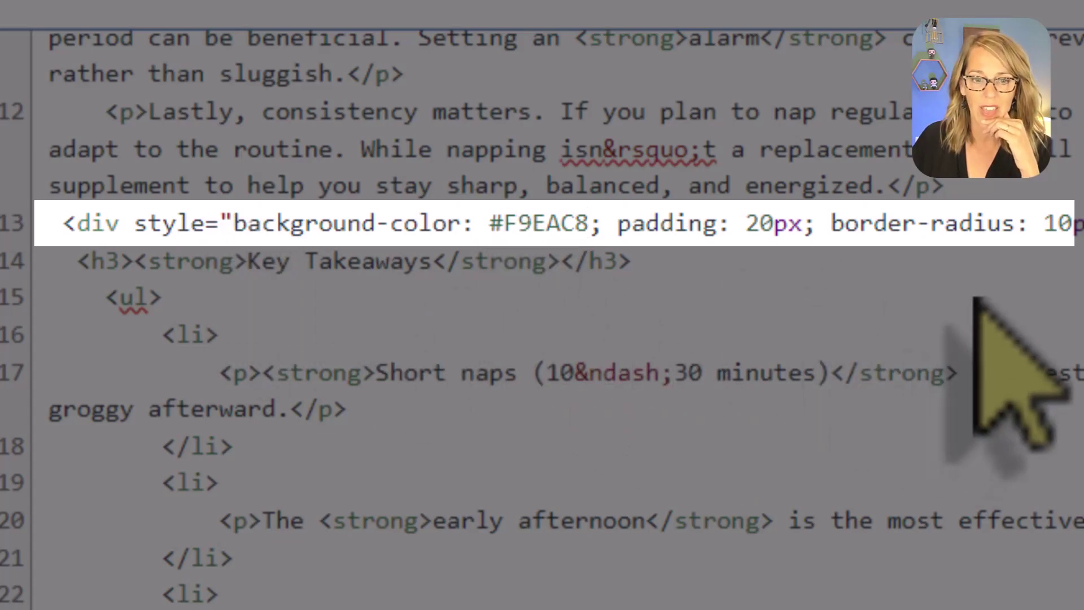
# Add a closing </div> tag on a new line directly above the "All done?" h3 heading in the HTML
pyautogui.scroll(-2, 975, 300)
pyautogui.scroll(-3, 976, 303)
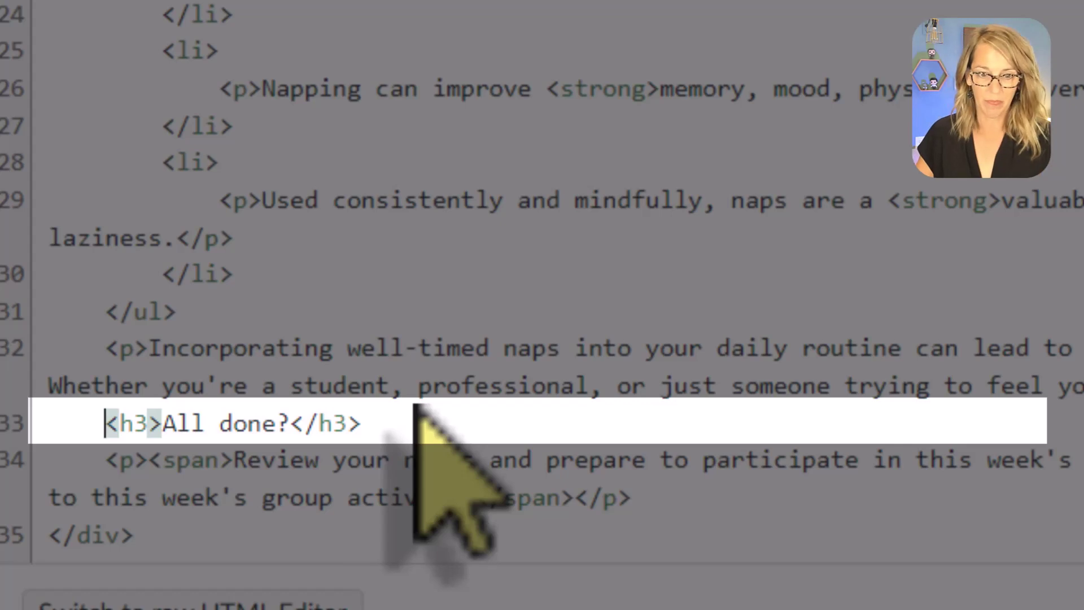
pyautogui.press('Return')
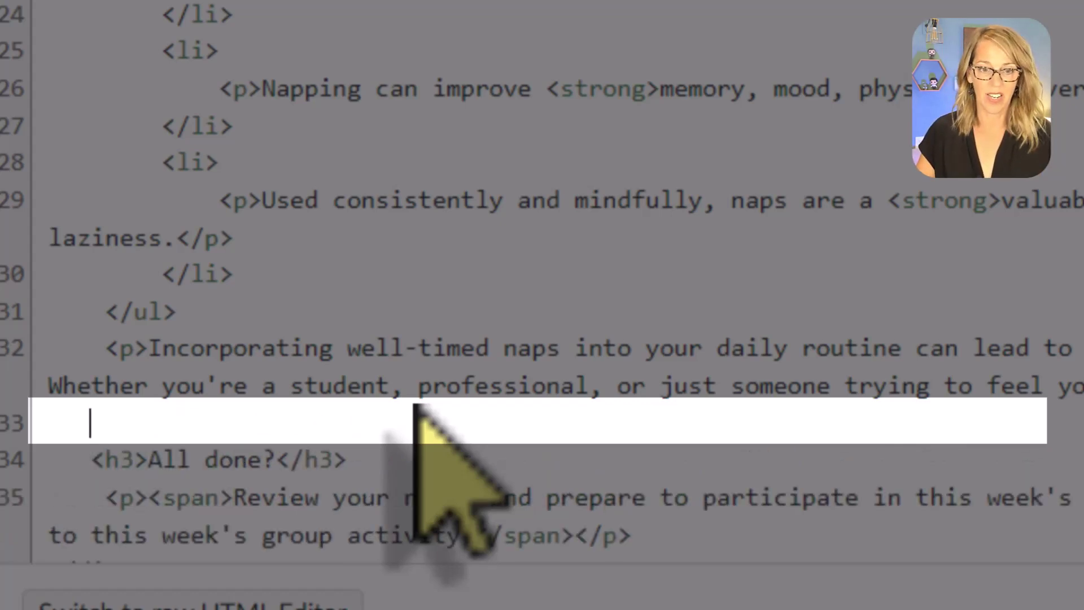
pyautogui.write('<')
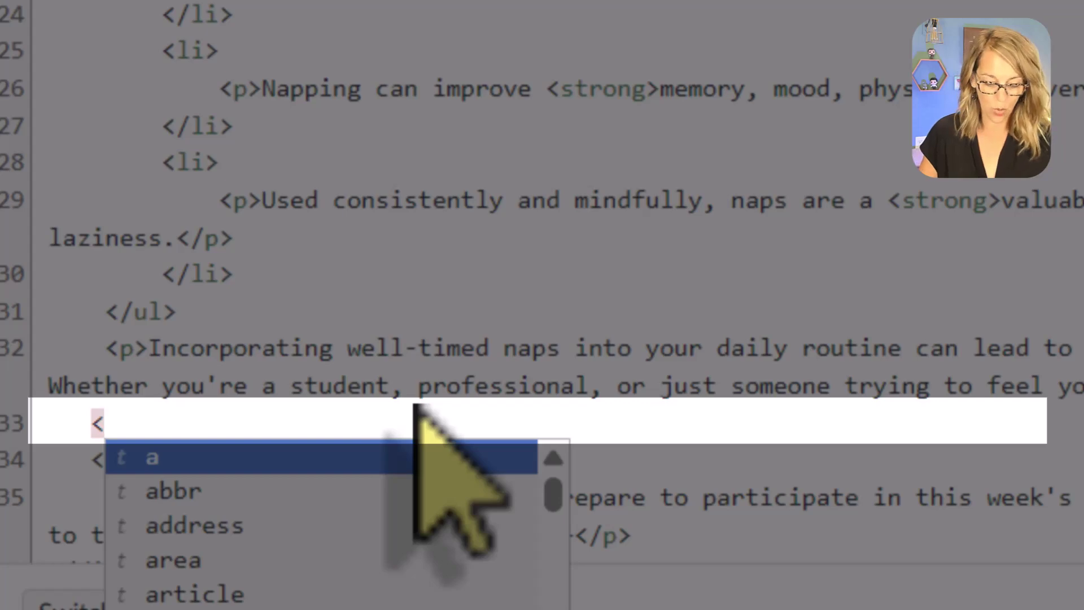
pyautogui.write('/div>')
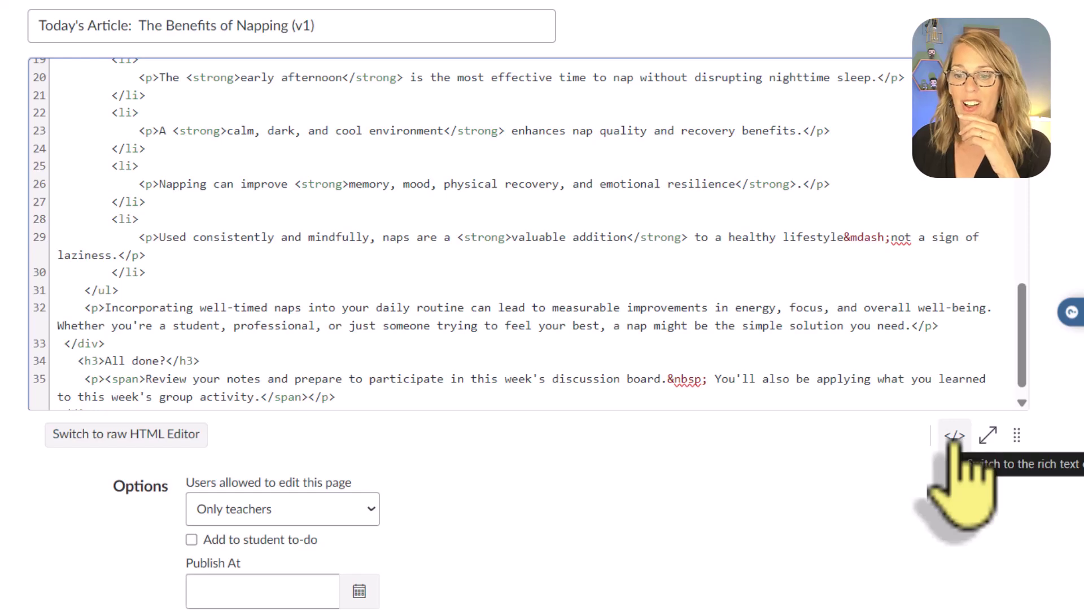
# Switch to the rich text view and examine the nested Key Takeaways box against the rest of the article
pyautogui.click(955, 438)
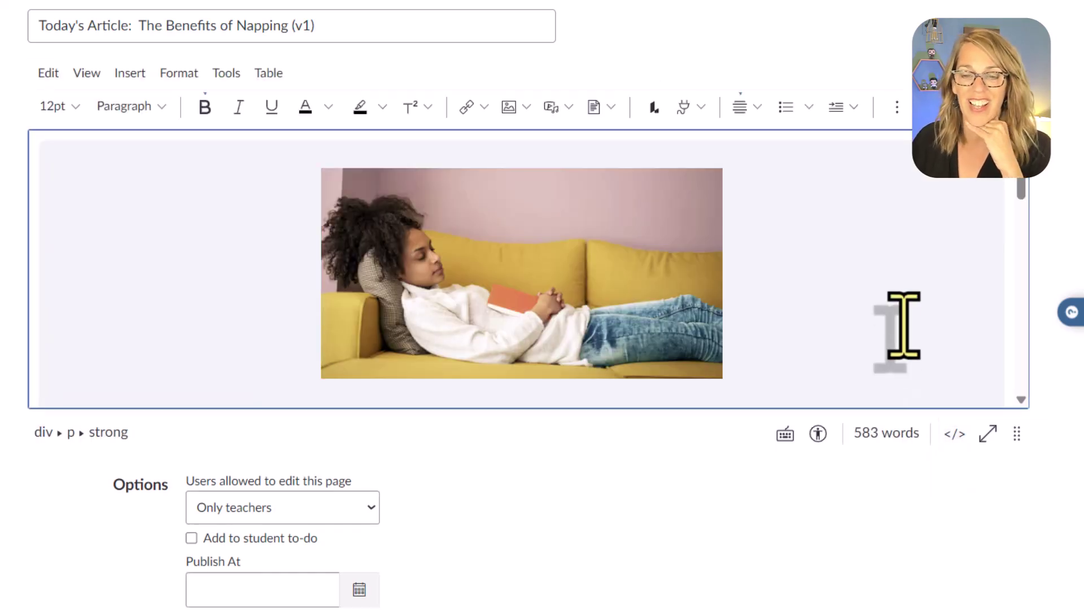
pyautogui.scroll(-15, 904, 325)
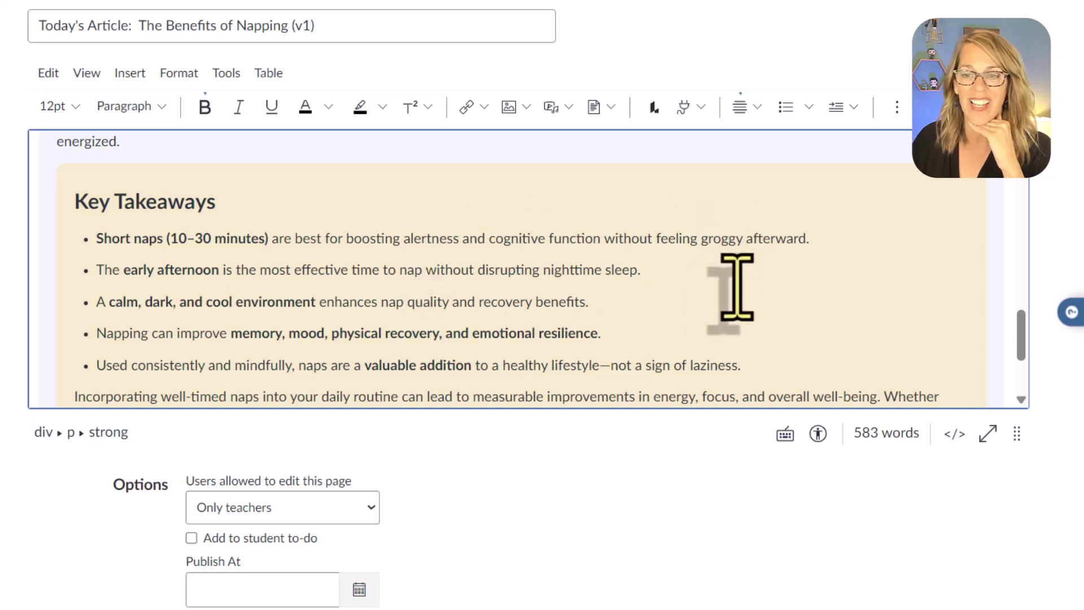
pyautogui.scroll(-5, 751, 288)
pyautogui.scroll(10, 759, 288)
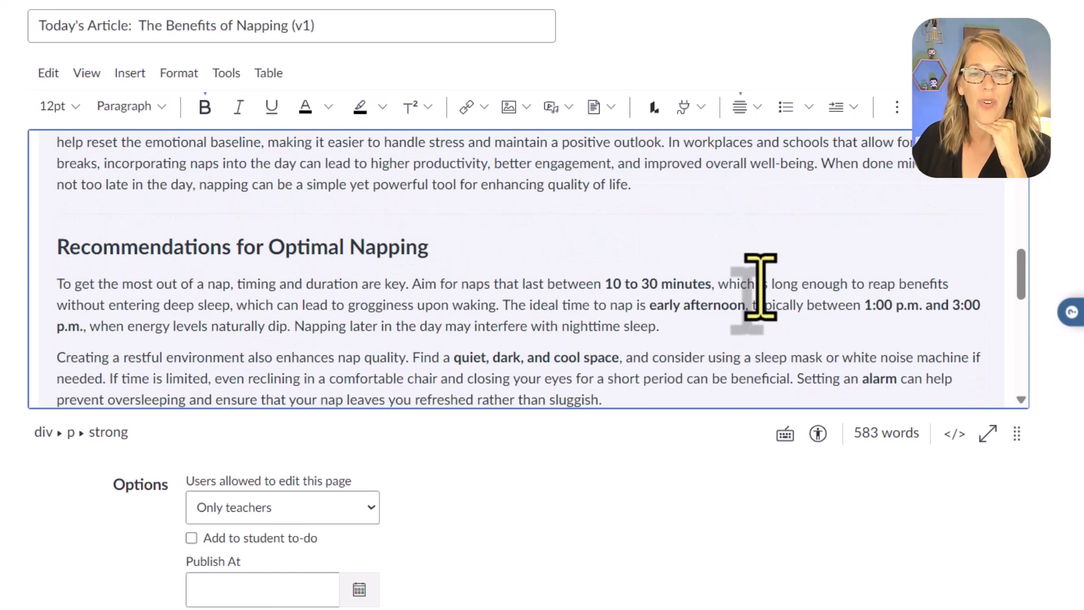
pyautogui.scroll(10, 760, 289)
pyautogui.scroll(-12, 760, 288)
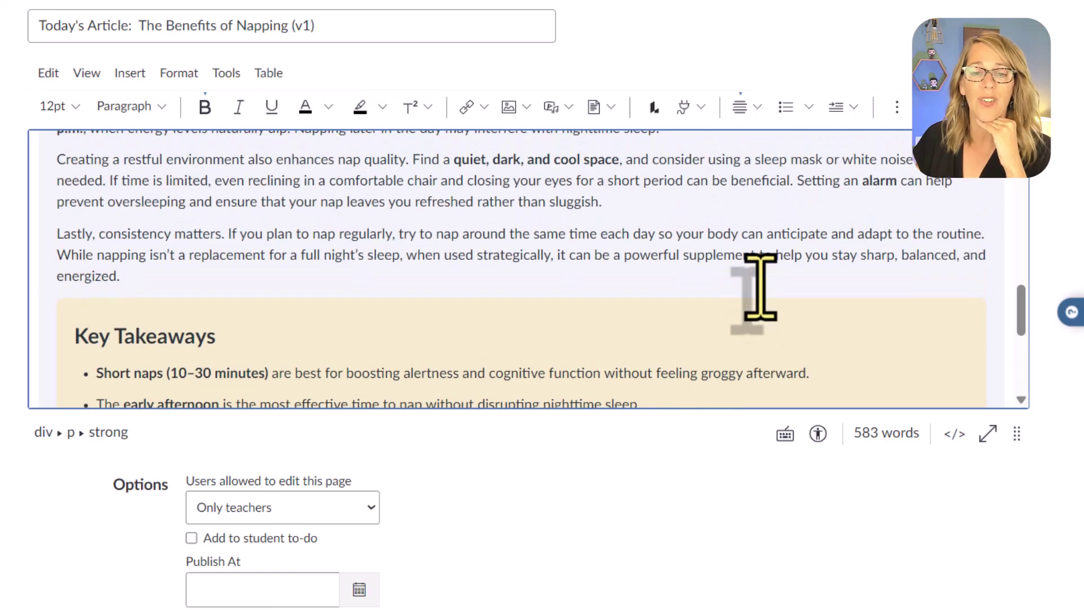
pyautogui.scroll(10, 759, 288)
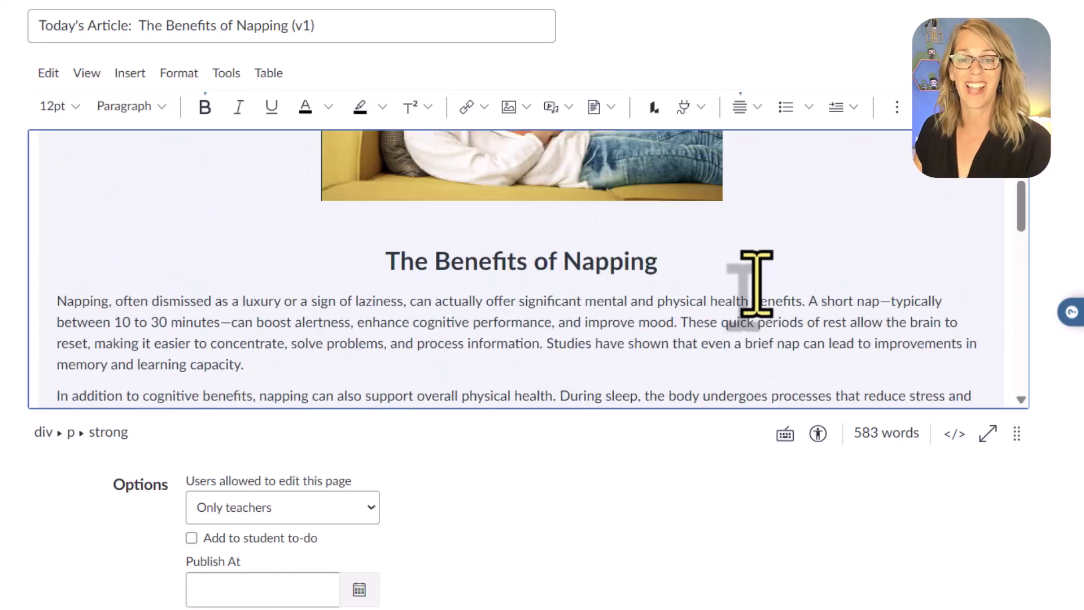
pyautogui.scroll(3, 757, 284)
pyautogui.scroll(-3, 757, 283)
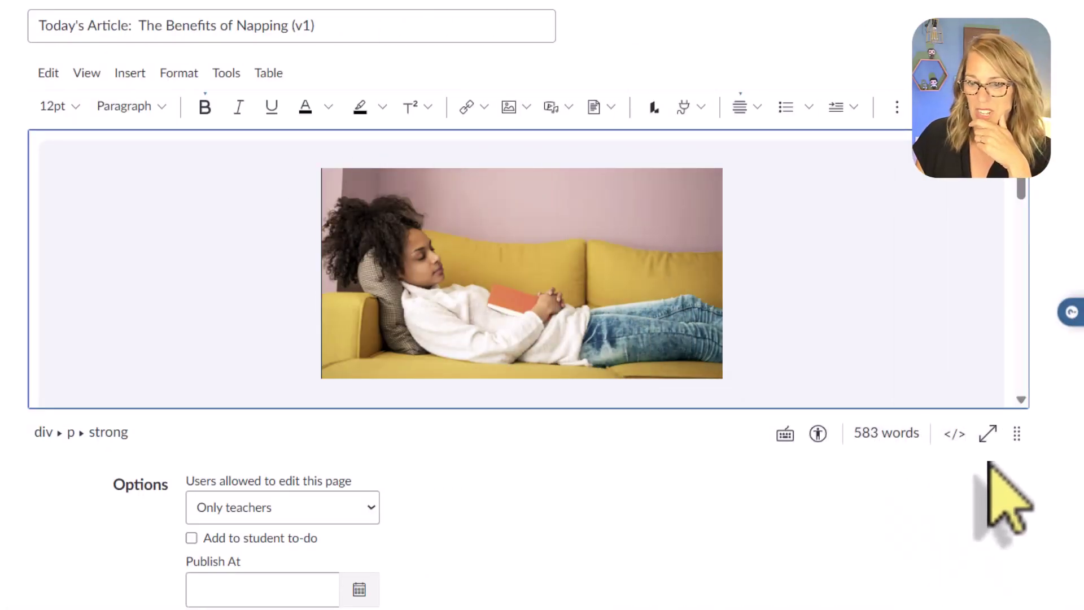
# Reopen the page's HTML and locate the style attribute of "The Benefits of Napping" h2 heading on line 4
pyautogui.click(954, 435)
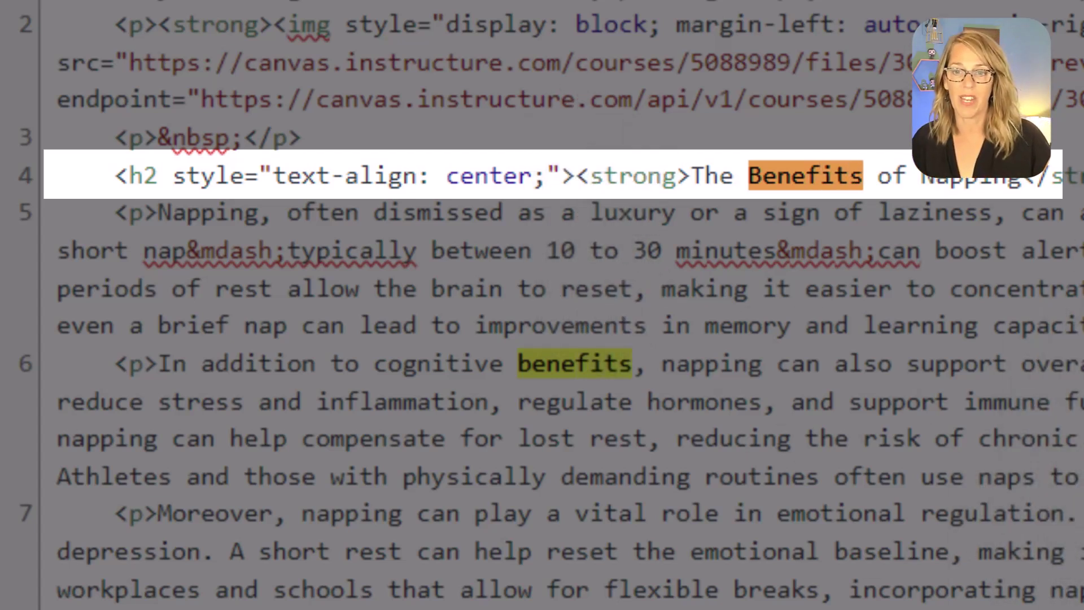
pyautogui.press('Escape')
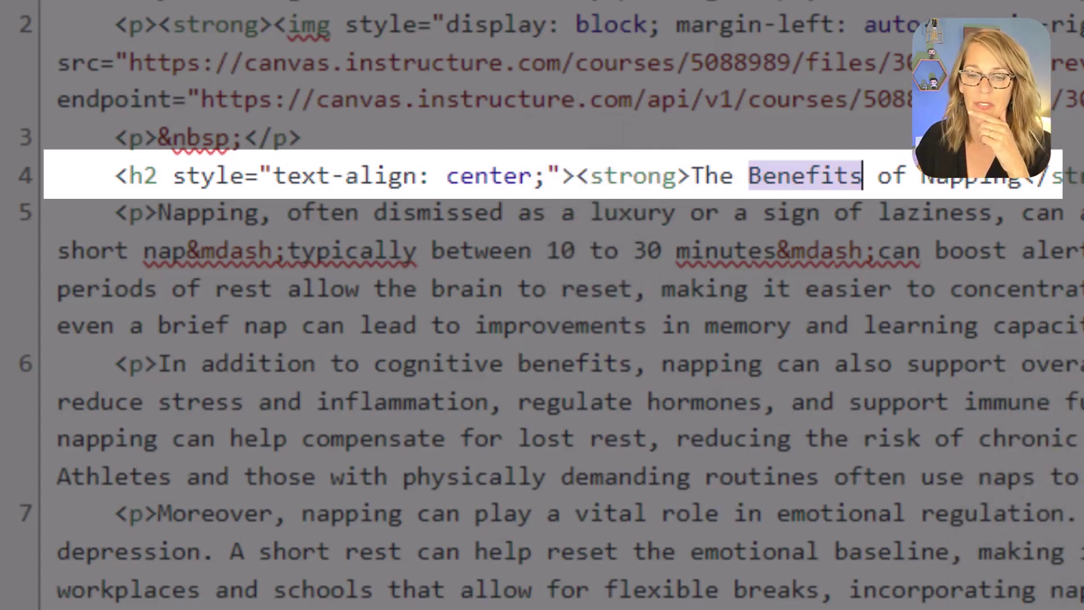
pyautogui.moveTo(961, 181); pyautogui.dragTo(99, 160)
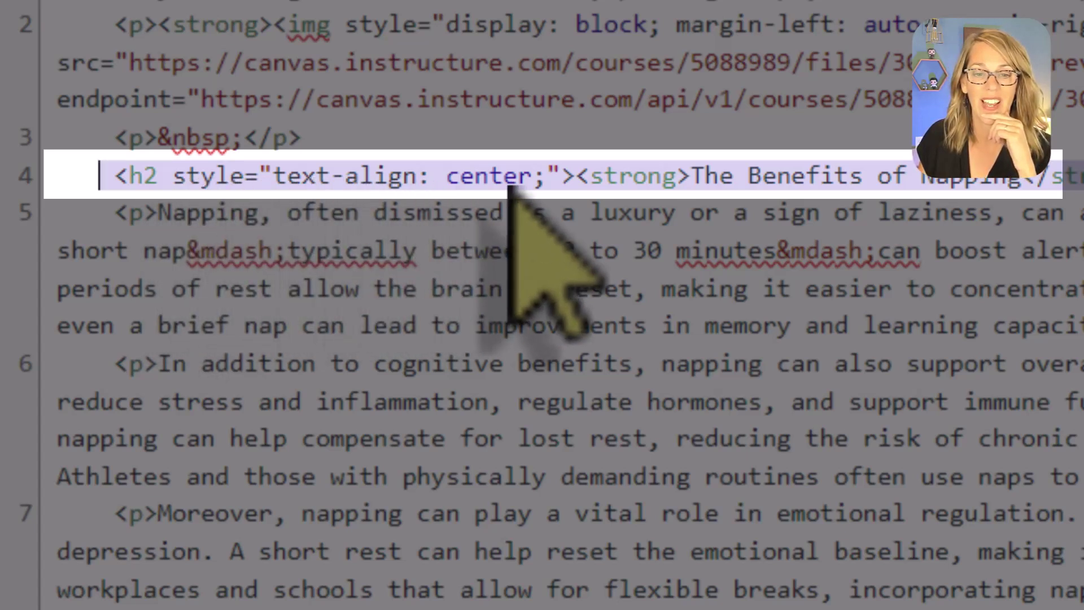
pyautogui.click(549, 177)
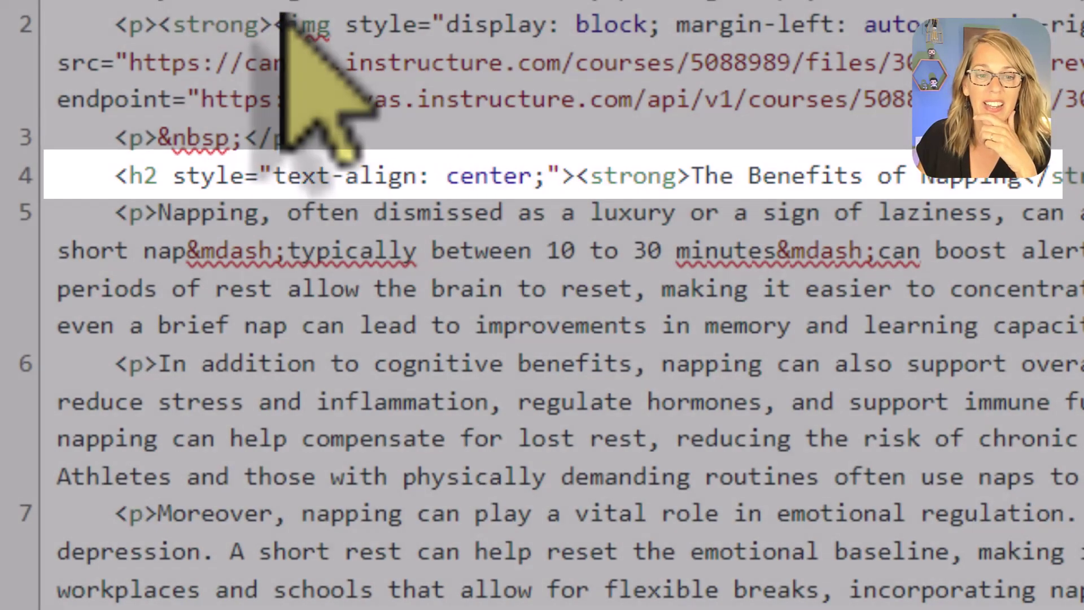
# Copy "background-color: #f9eac8;" from the line 13 div tag and paste it after "text-align: center;" in the line 4 h2 style
pyautogui.scroll(-12, 749, 253)
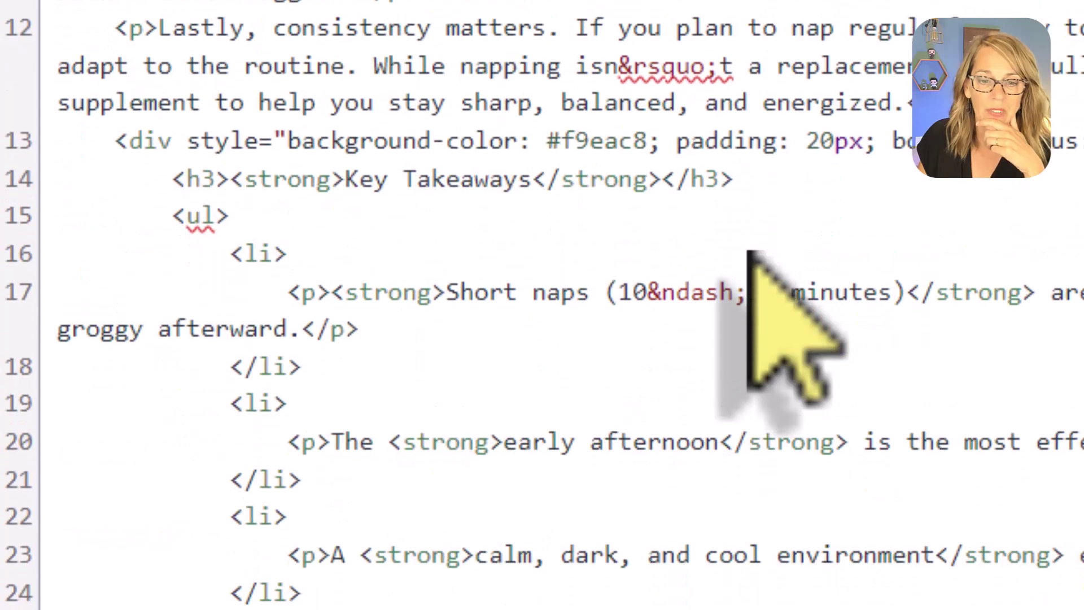
pyautogui.scroll(-3, 749, 252)
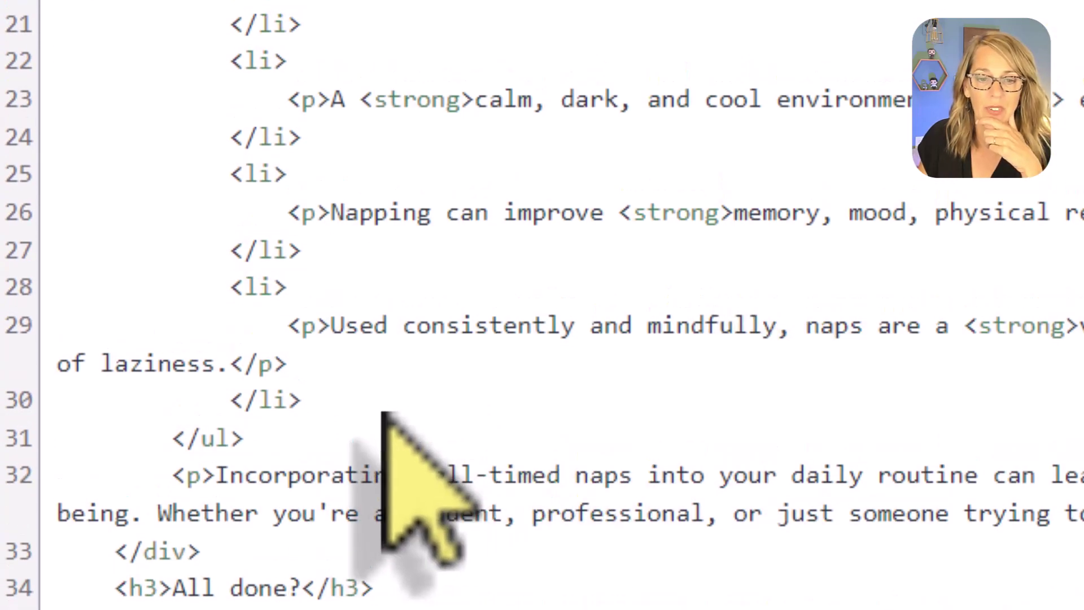
pyautogui.scroll(6, 396, 429)
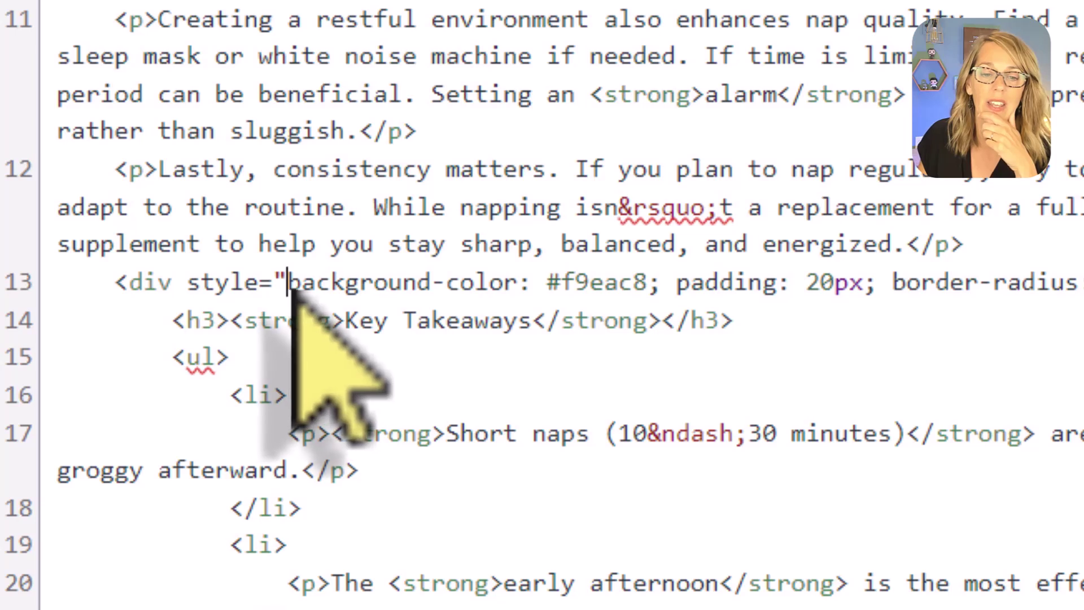
pyautogui.moveTo(289, 290); pyautogui.dragTo(658, 296)
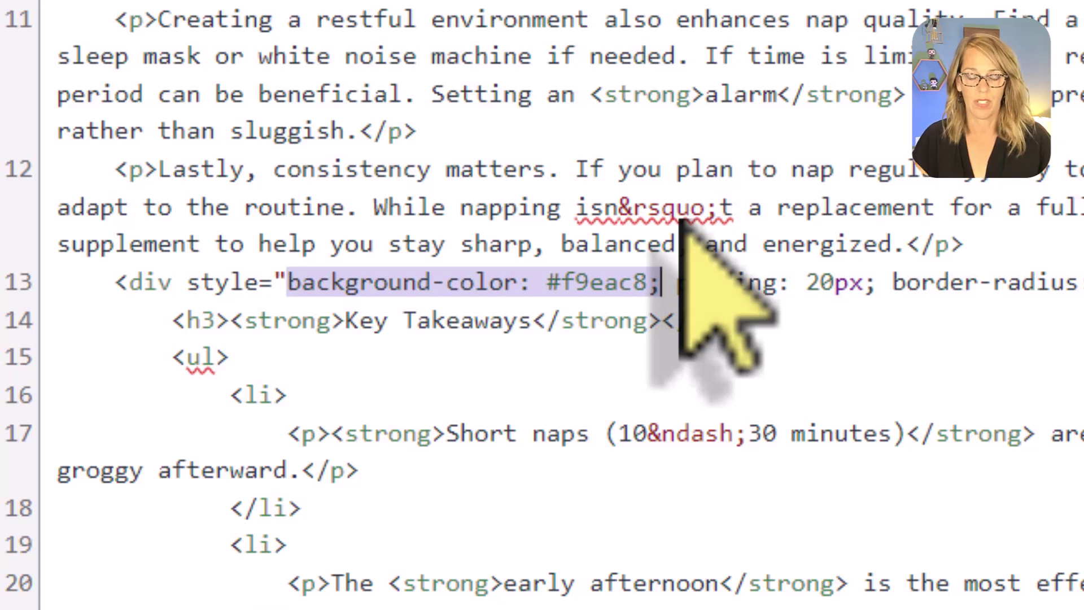
pyautogui.scroll(8, 1045, 497)
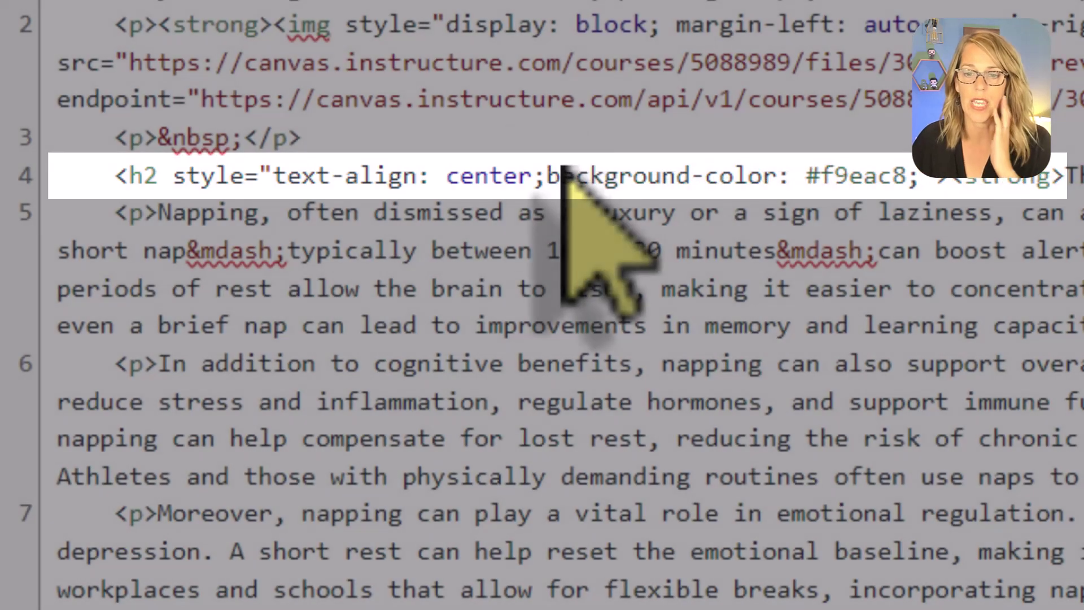
pyautogui.press('End')
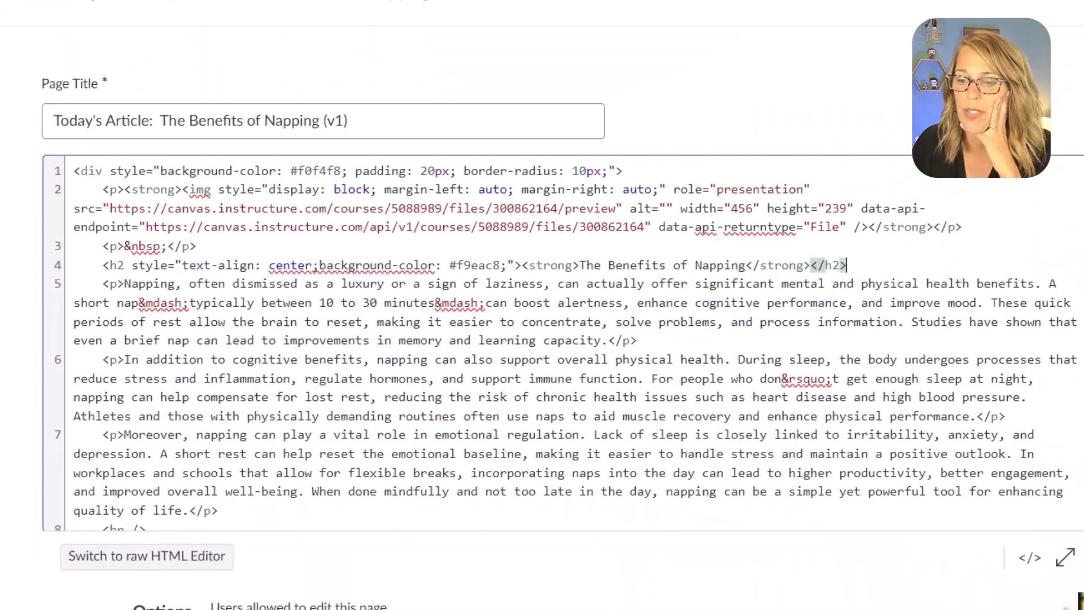
# Return to the rich text view to check the heading's background, save the article page and review the saved version
pyautogui.click(1030, 558)
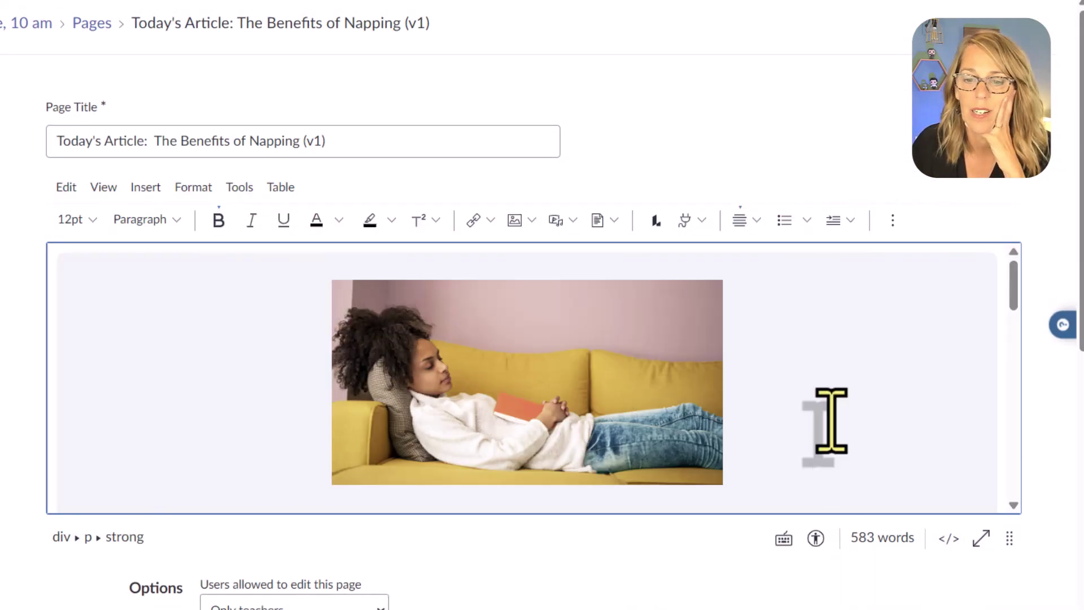
pyautogui.scroll(-3, 831, 420)
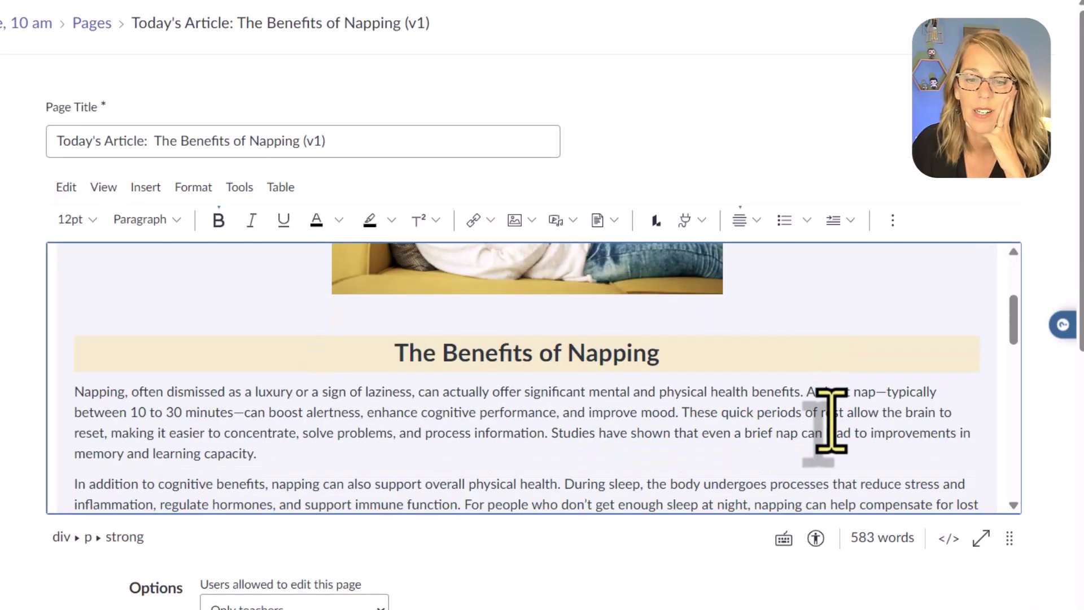
pyautogui.scroll(-15, 745, 385)
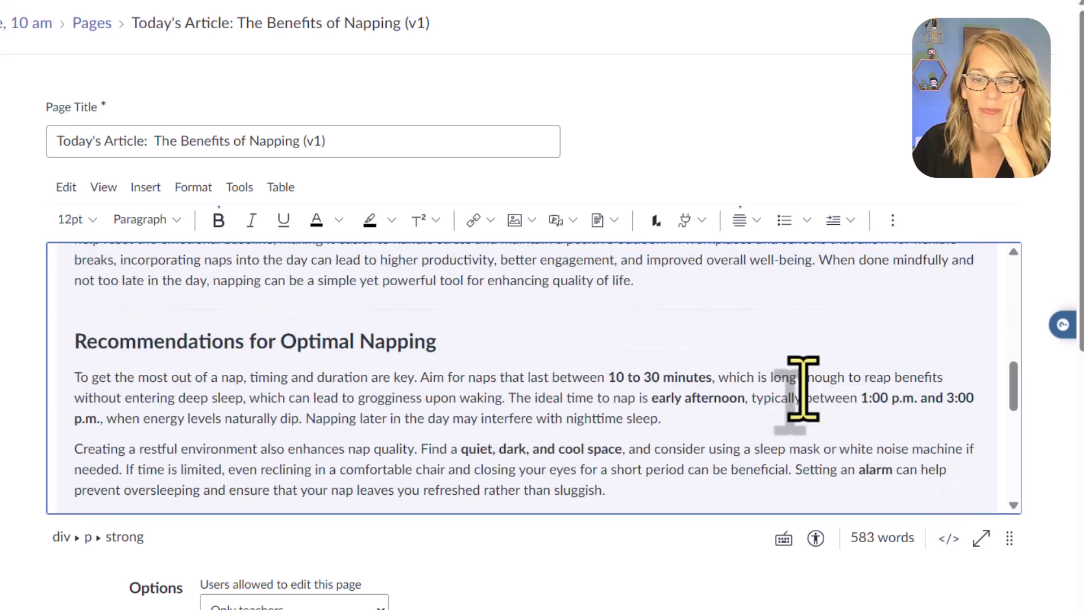
pyautogui.scroll(-3, 802, 388)
pyautogui.scroll(-10, 1017, 537)
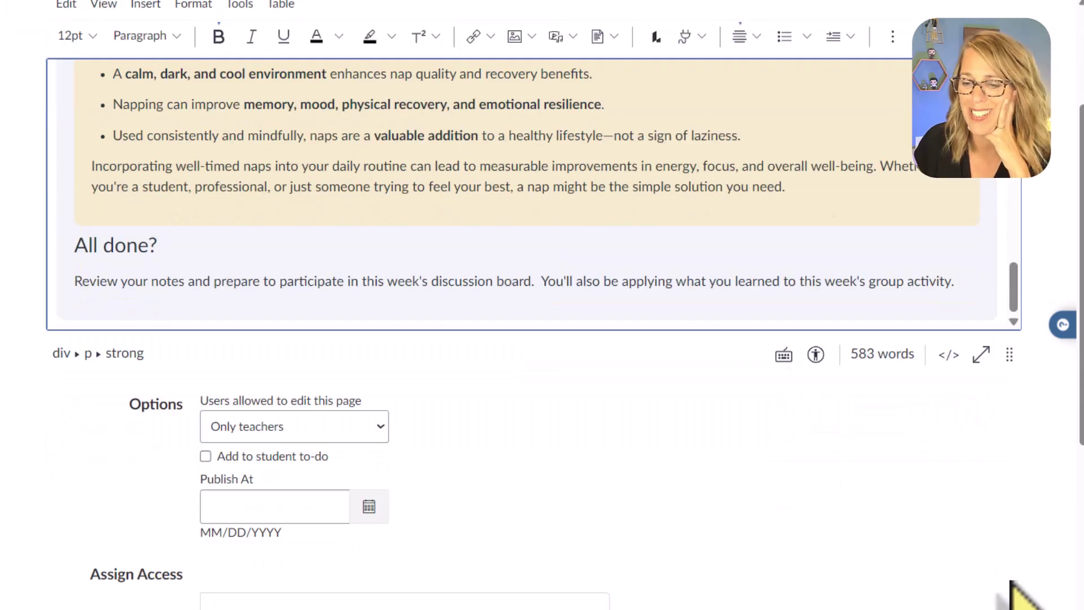
pyautogui.click(1006, 571)
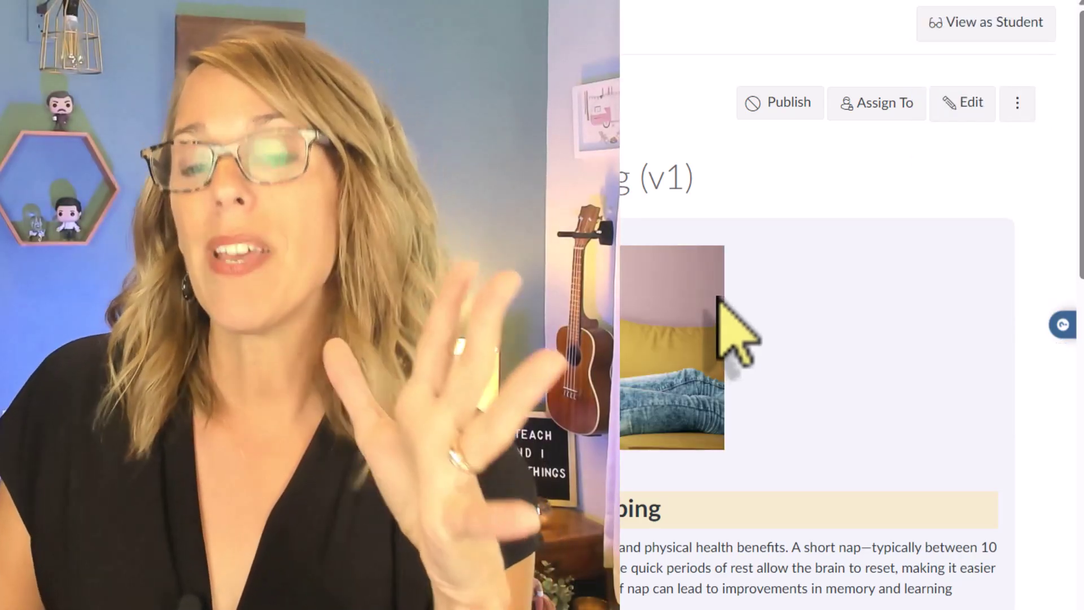
pyautogui.scroll(-3, 720, 305)
pyautogui.scroll(-4, 722, 316)
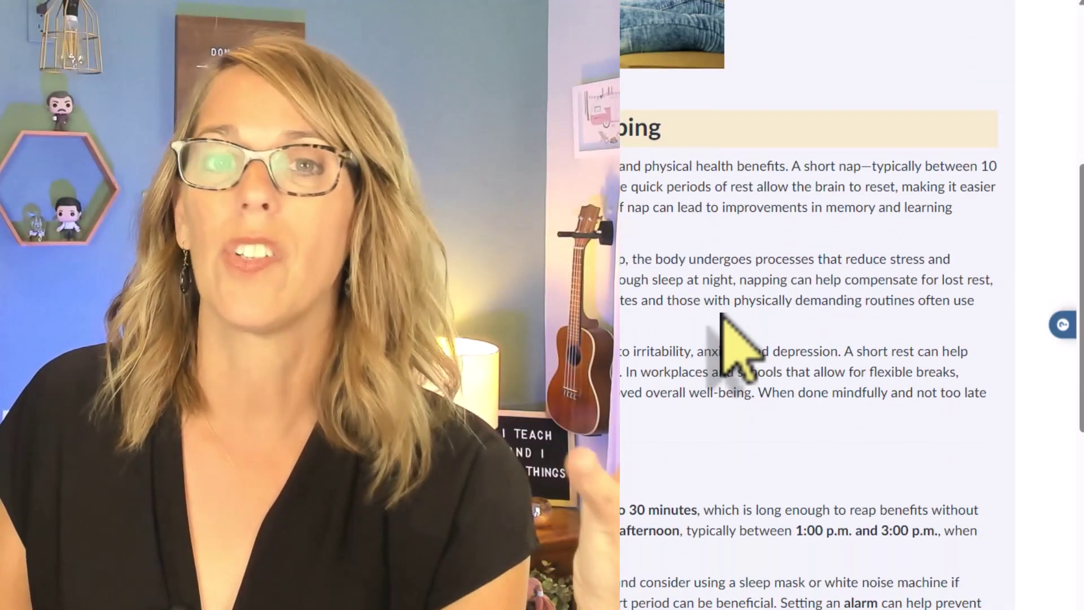
pyautogui.scroll(7, 765, 348)
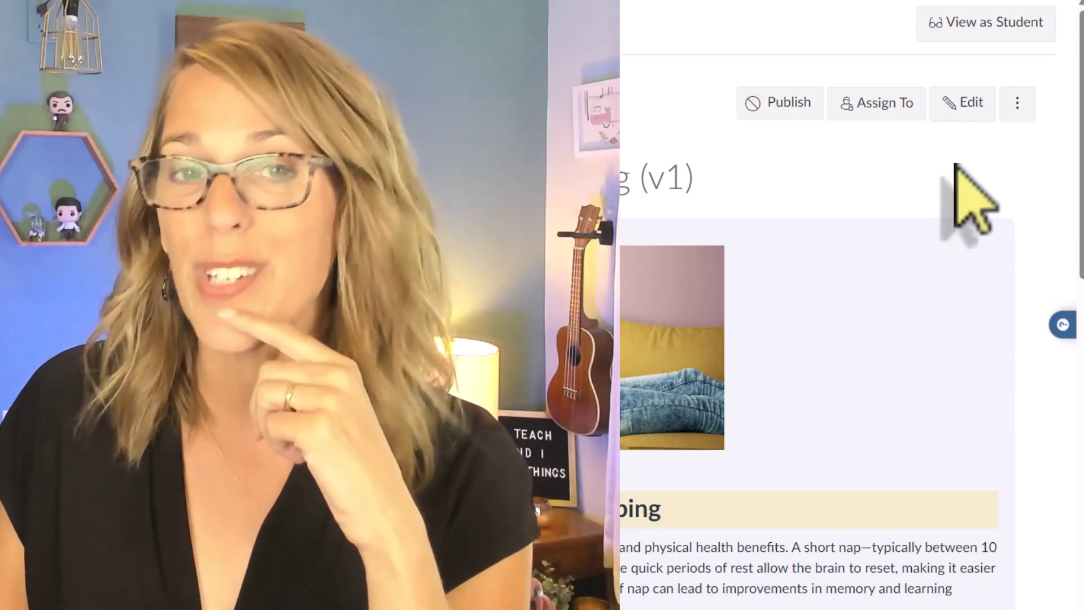
# Open the page history, preview the Jun 3 11:52am and Jun 2 8:30pm revisions, return to the latest revision and close the history
pyautogui.click(1020, 104)
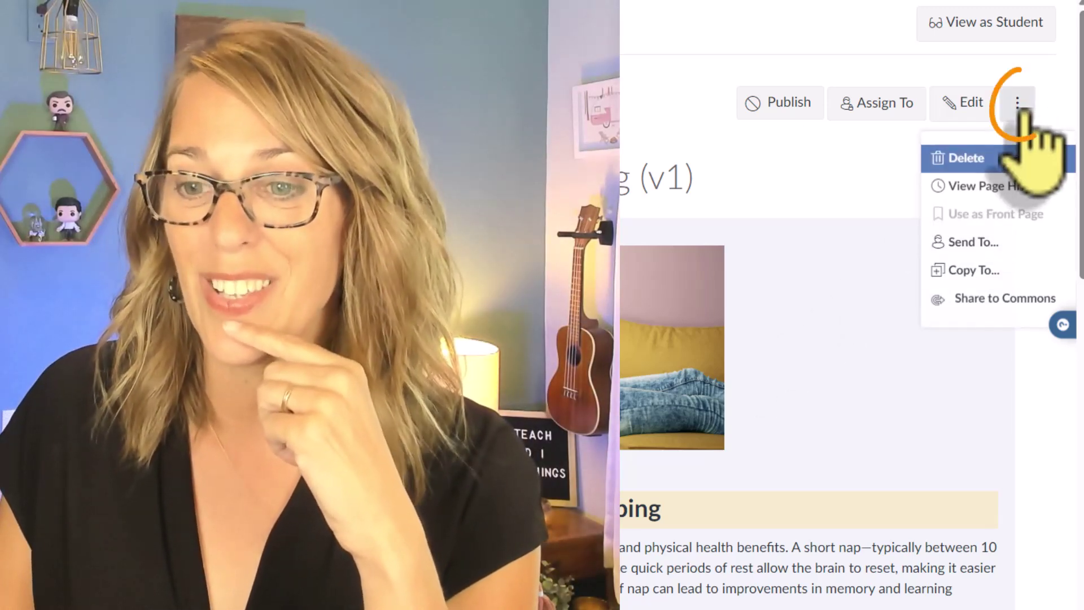
pyautogui.click(1025, 190)
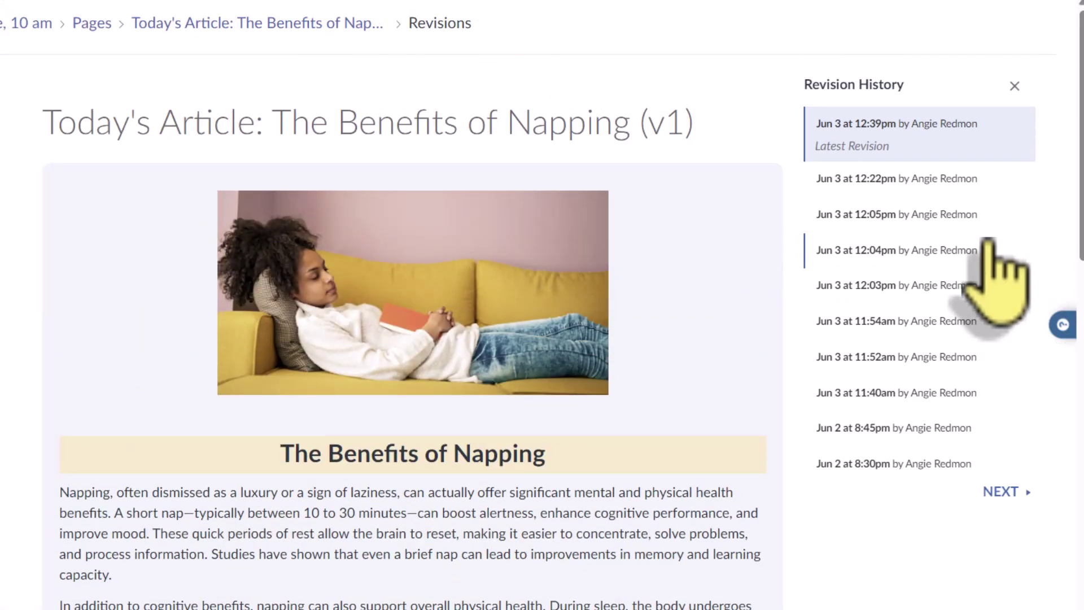
pyautogui.click(956, 357)
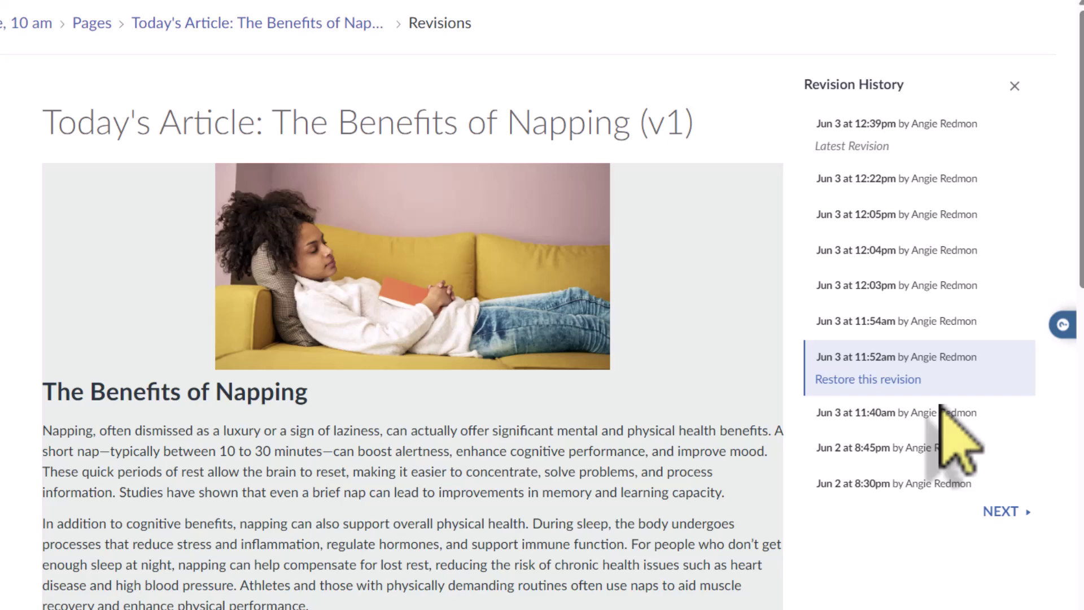
pyautogui.click(907, 483)
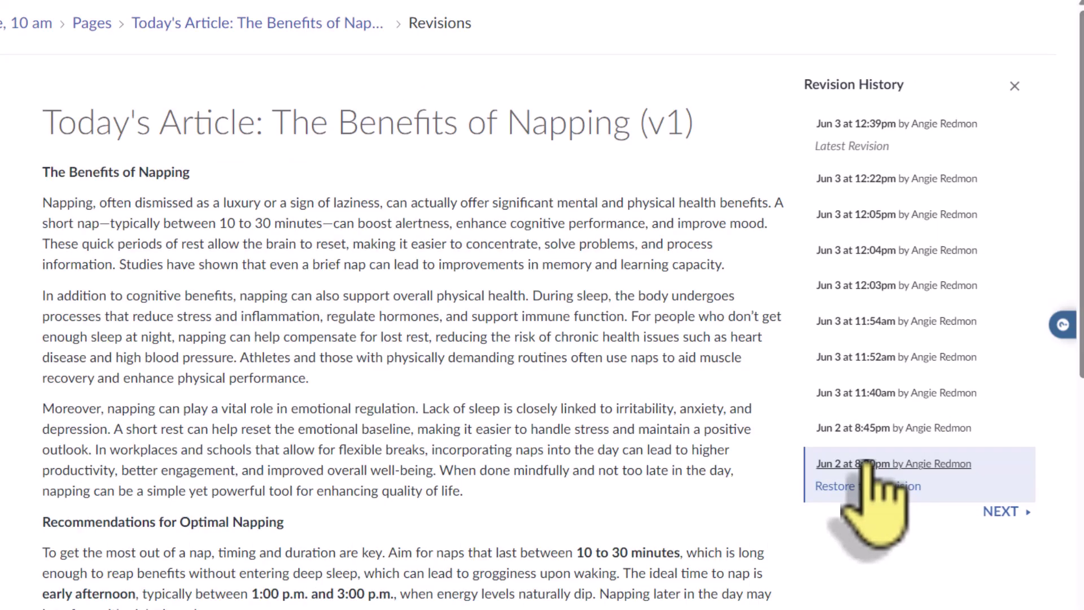
pyautogui.click(932, 126)
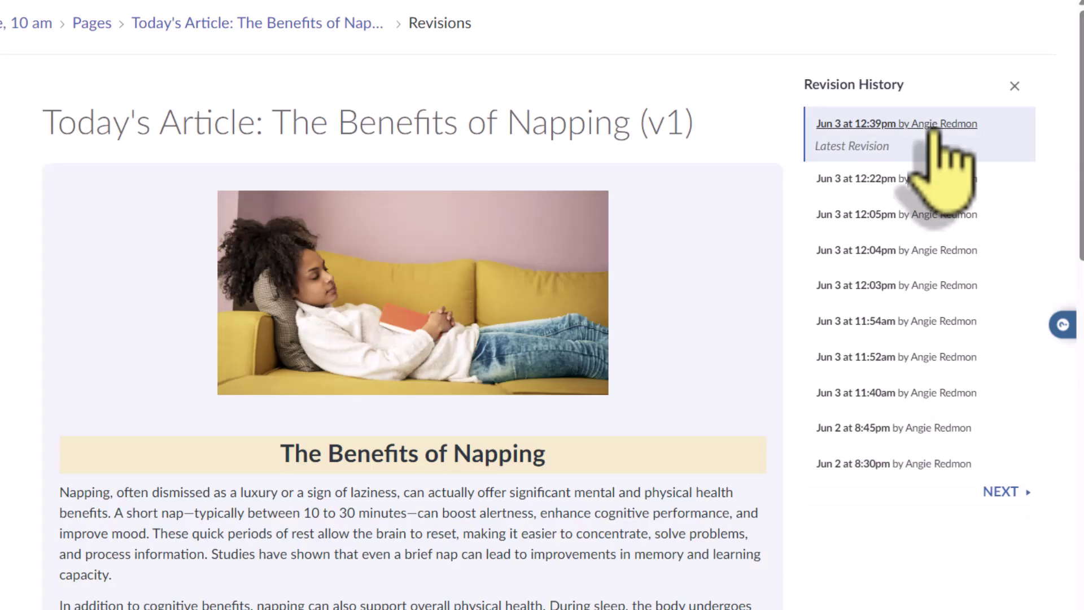
pyautogui.click(1015, 85)
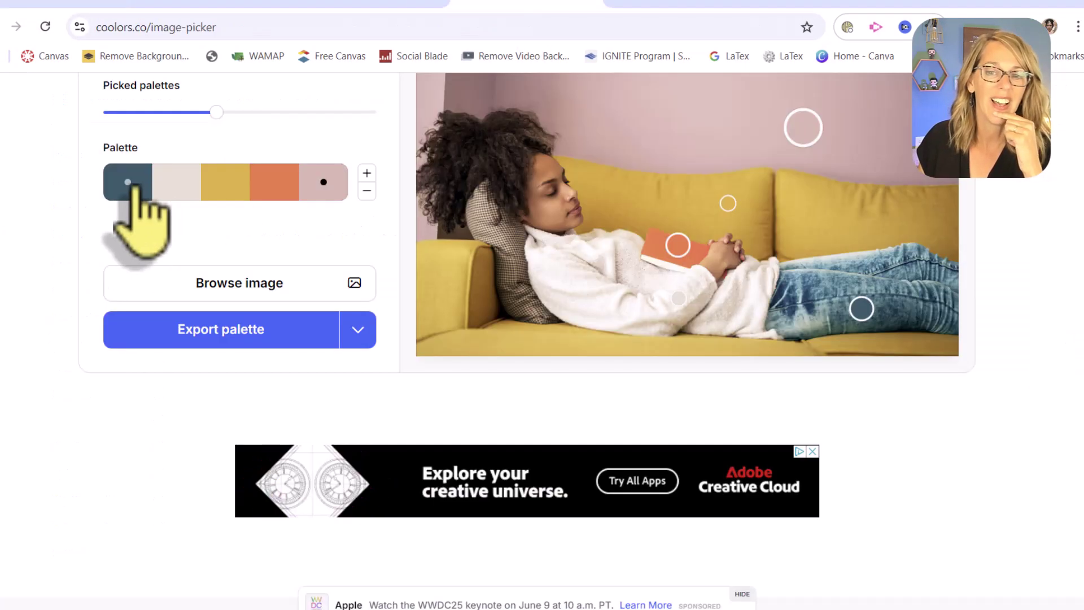
# Open the image's palette in the Coolors generator, change the 2C5A6A color to shade 42879E and copy its hex code
pyautogui.moveTo(134, 186)
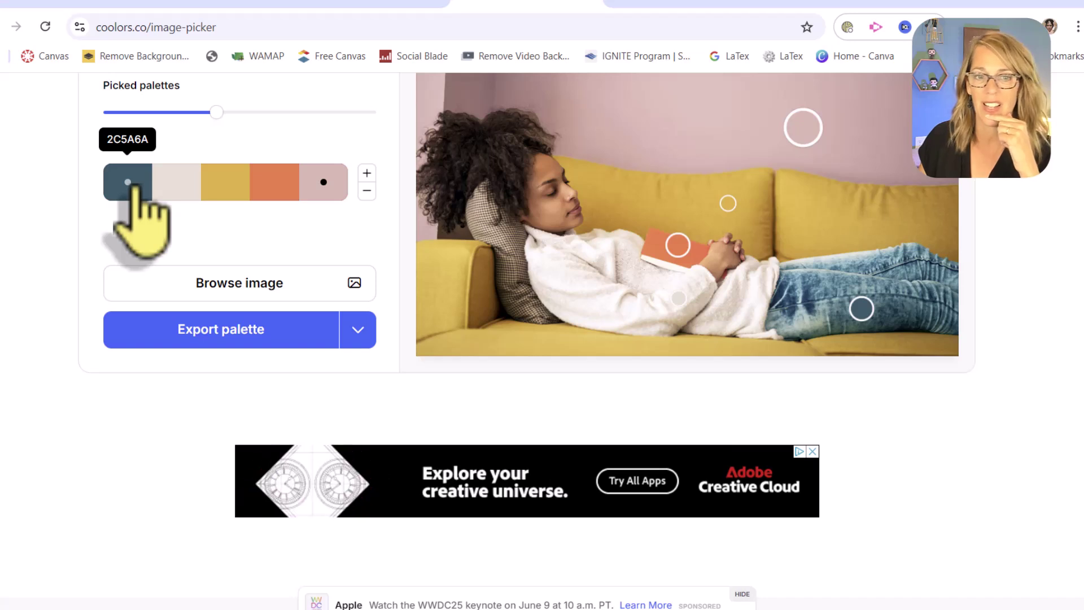
pyautogui.click(367, 337)
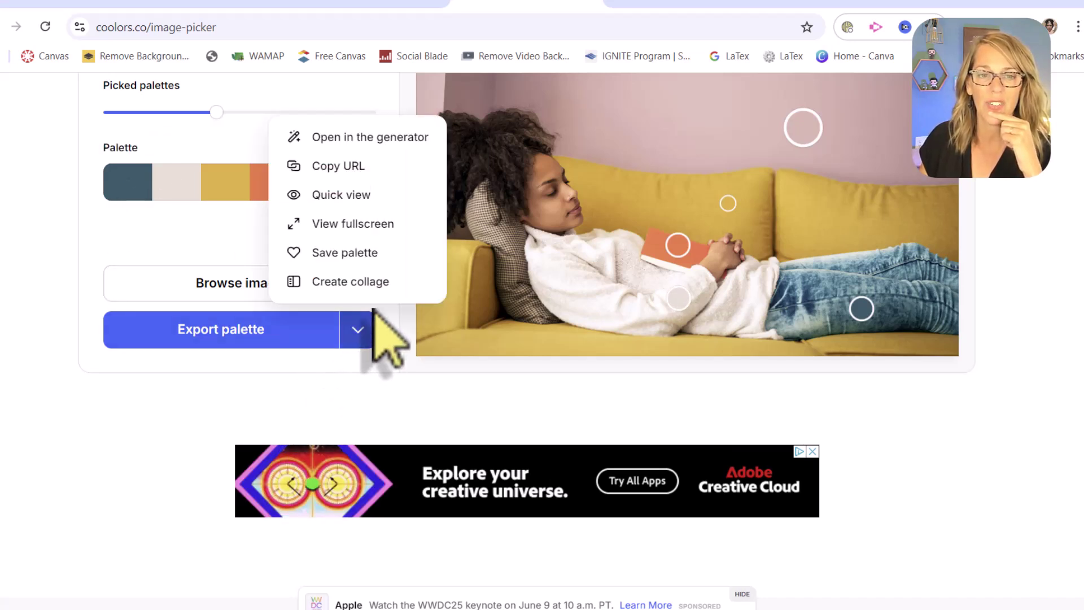
pyautogui.click(388, 138)
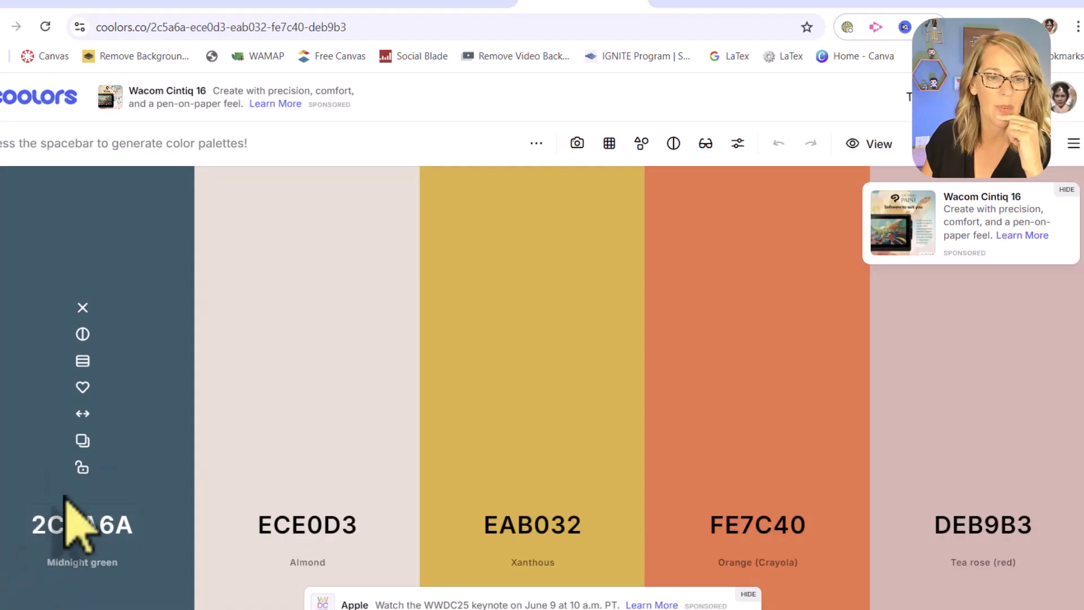
pyautogui.click(82, 362)
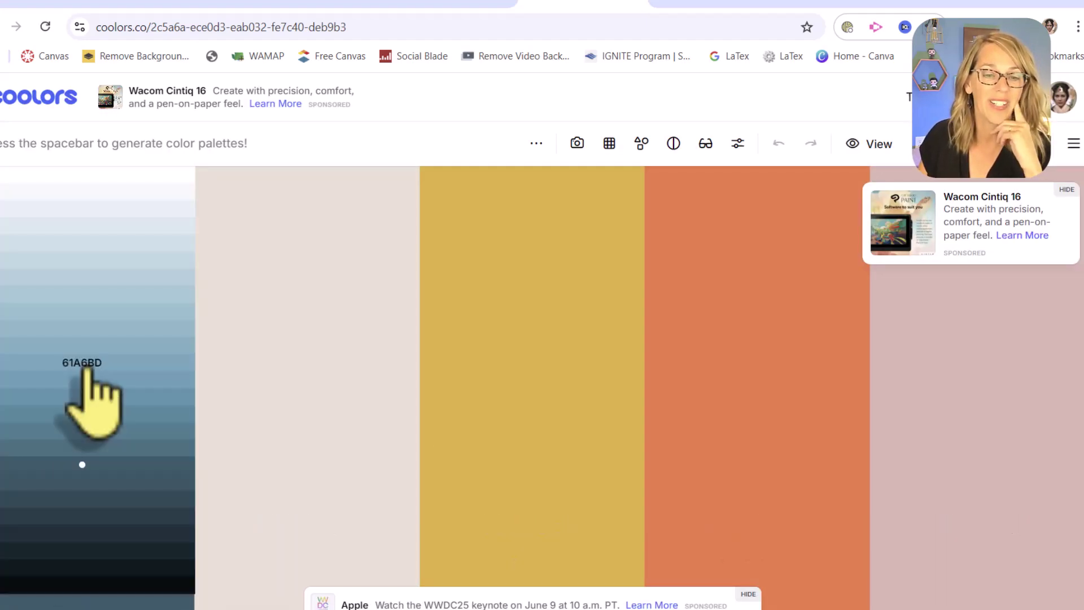
pyautogui.click(82, 415)
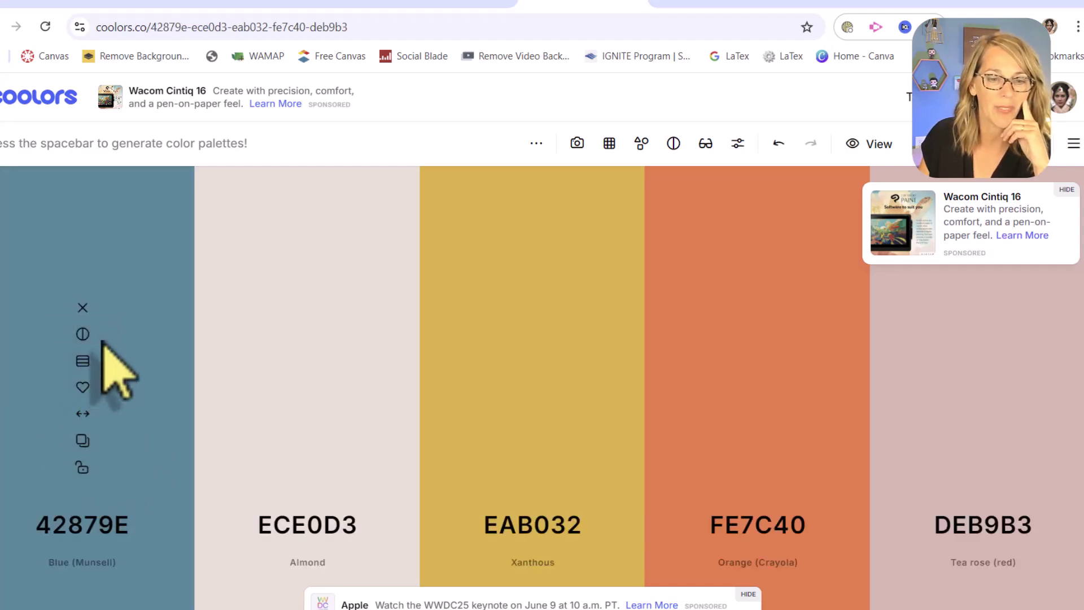
pyautogui.click(83, 441)
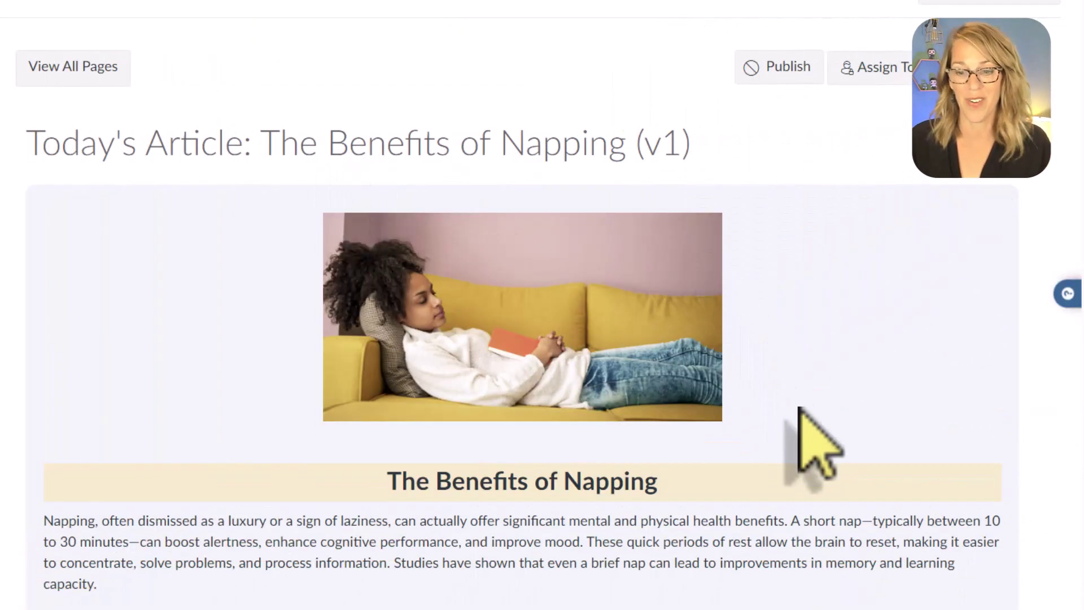
# Review the saved Canvas article down to the "All done?" section and reopen the page's HTML for editing
pyautogui.scroll(-8, 799, 412)
pyautogui.scroll(-7, 793, 393)
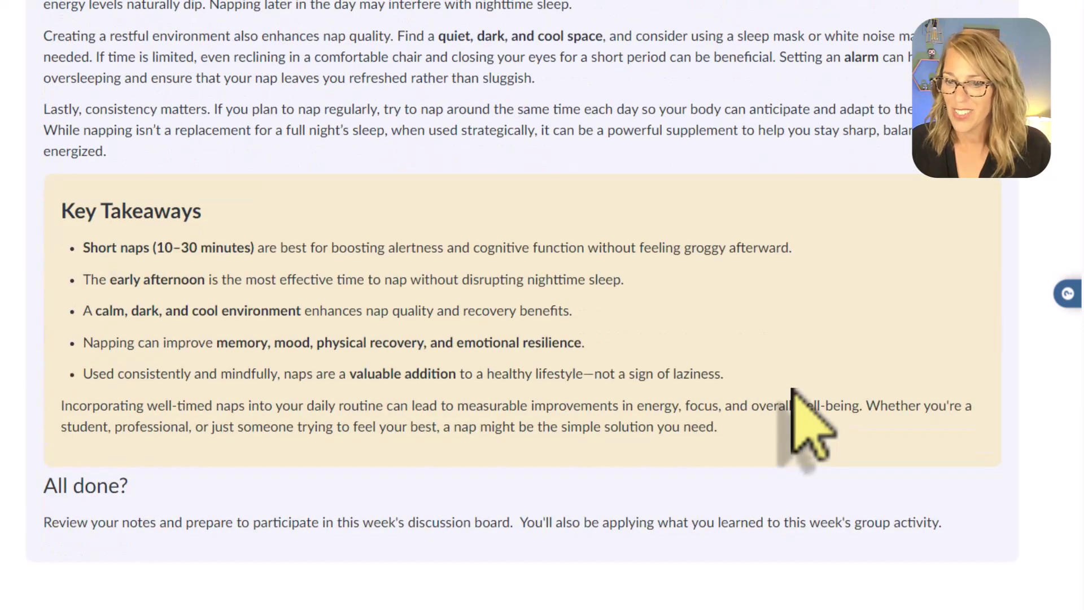
pyautogui.scroll(20, 1014, 499)
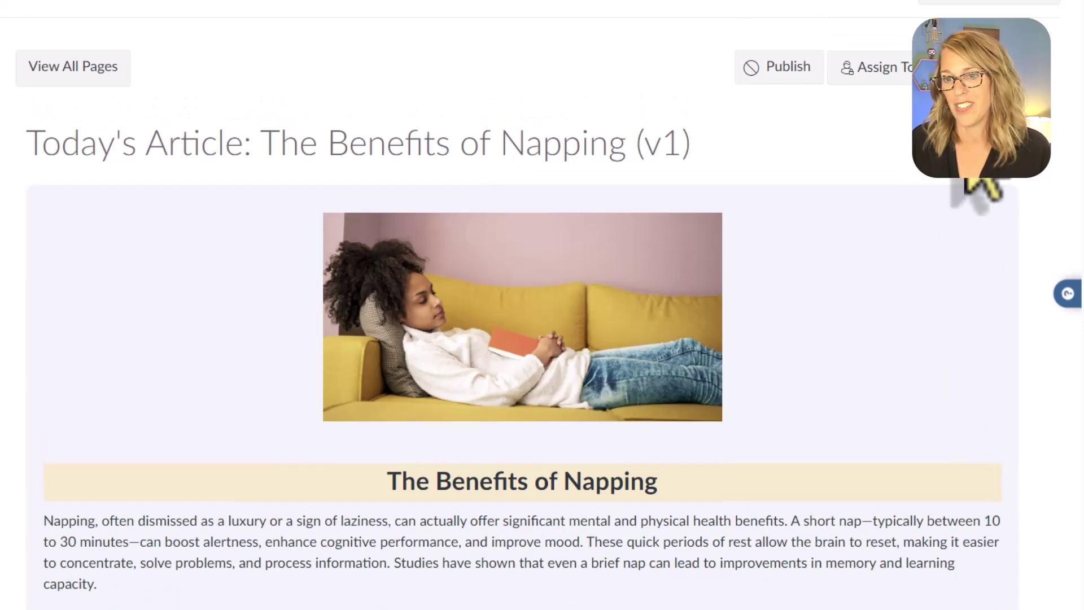
pyautogui.click(960, 67)
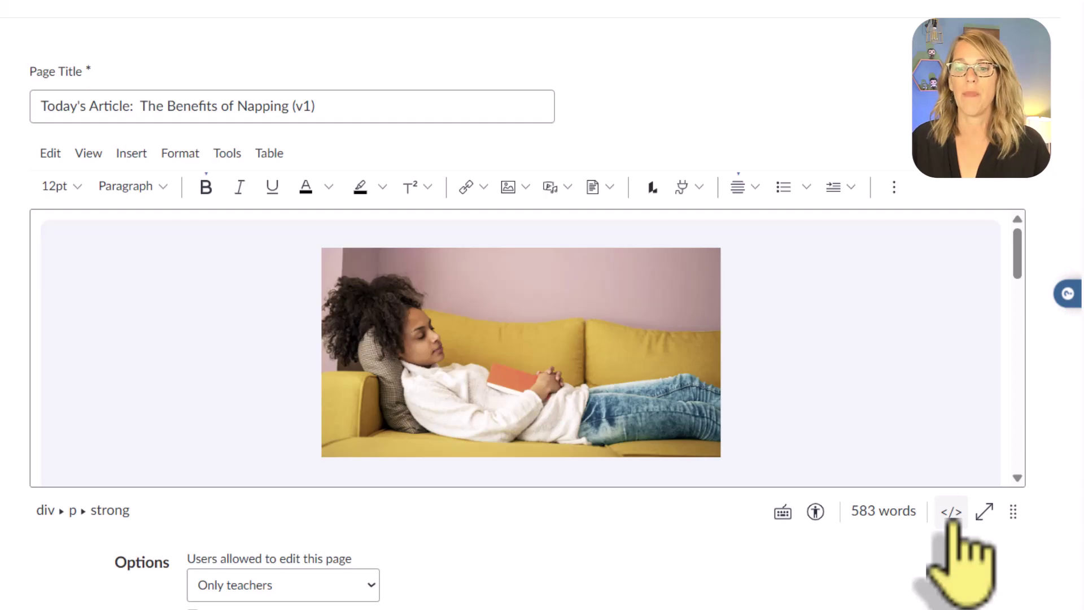
pyautogui.click(952, 513)
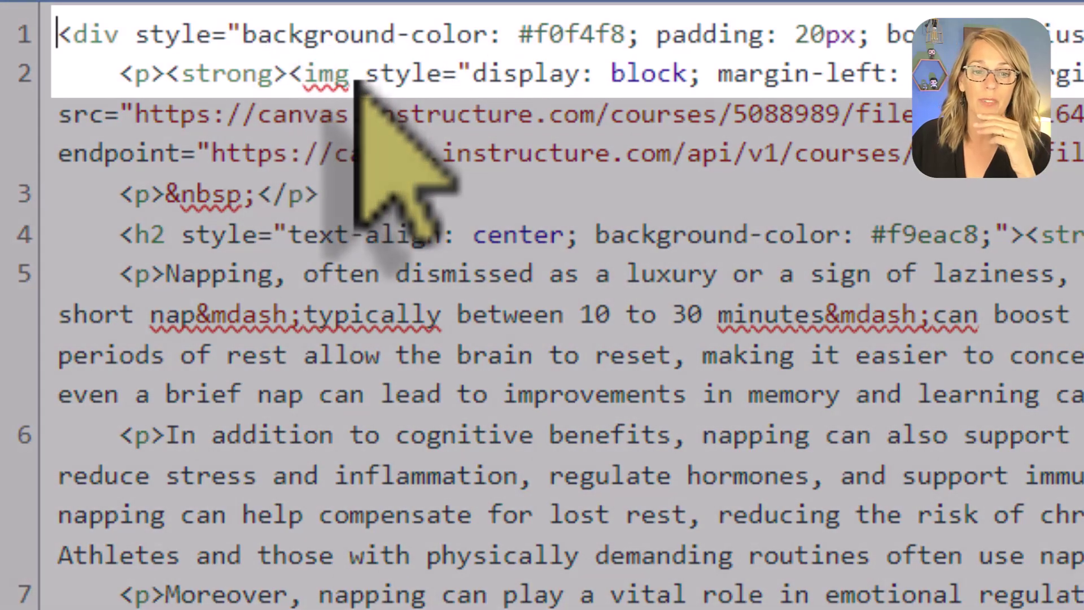
# Copy the background-color and padding from the line 1 div into the line 2 img style as "background-color: #f0f4f8; padding: 5px;"
pyautogui.click(351, 76)
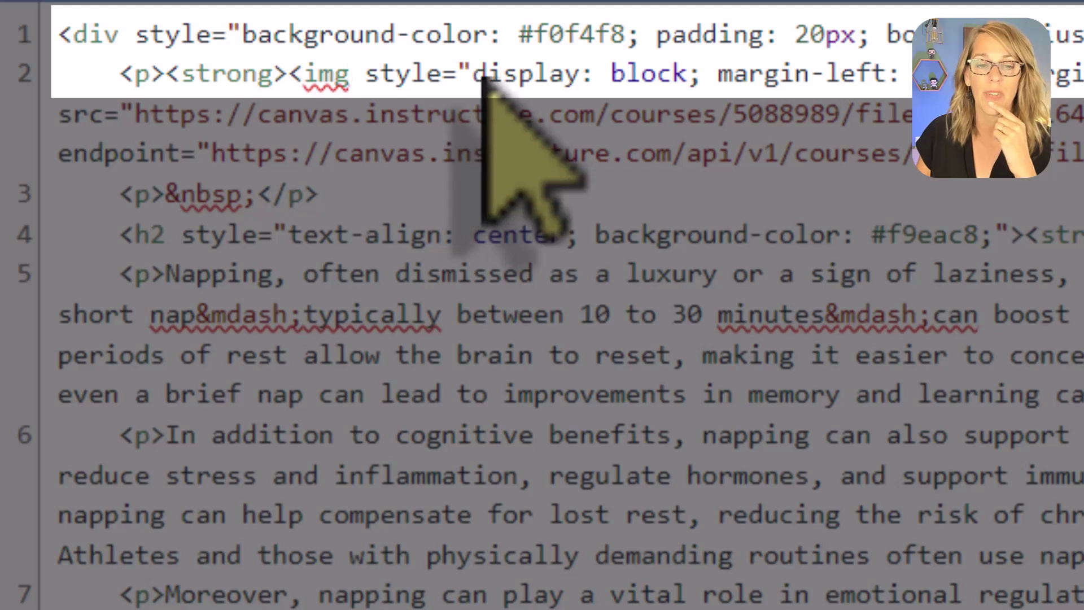
pyautogui.moveTo(244, 33); pyautogui.dragTo(857, 34)
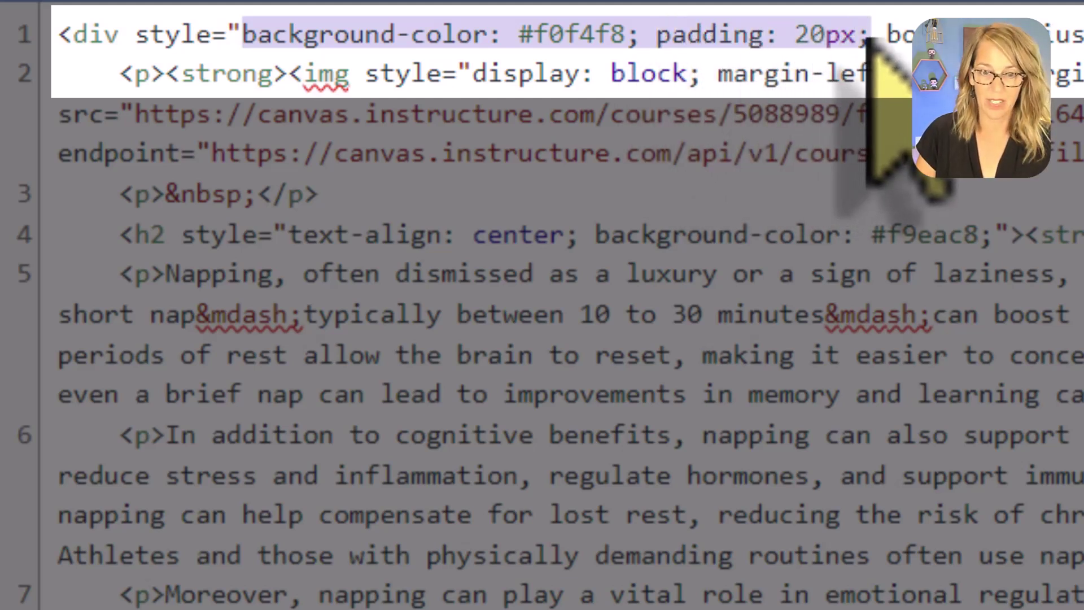
pyautogui.click(480, 80)
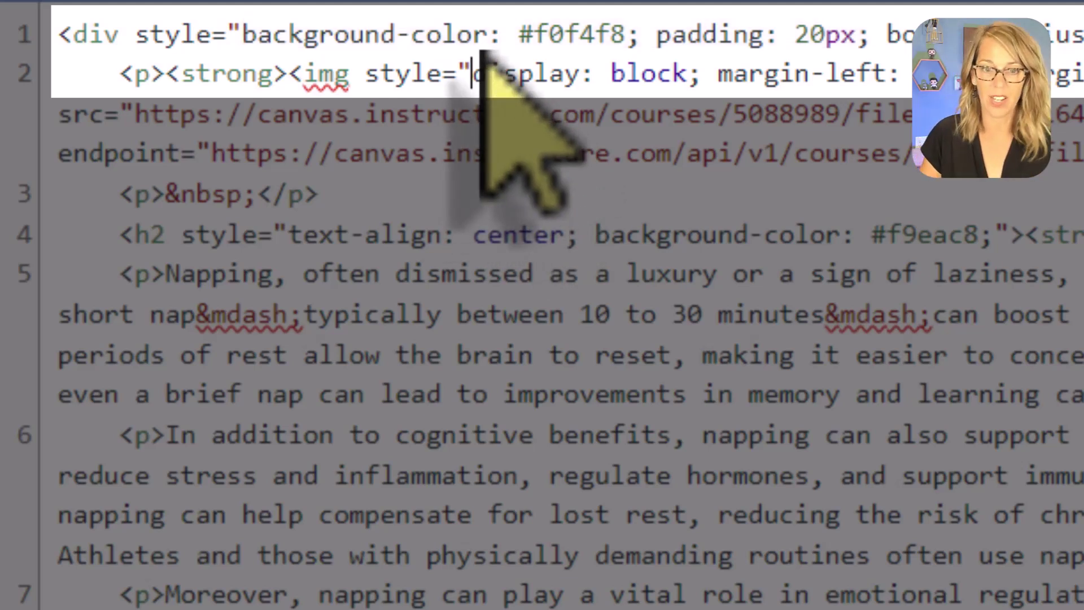
pyautogui.hotkey('ctrl', 'v')
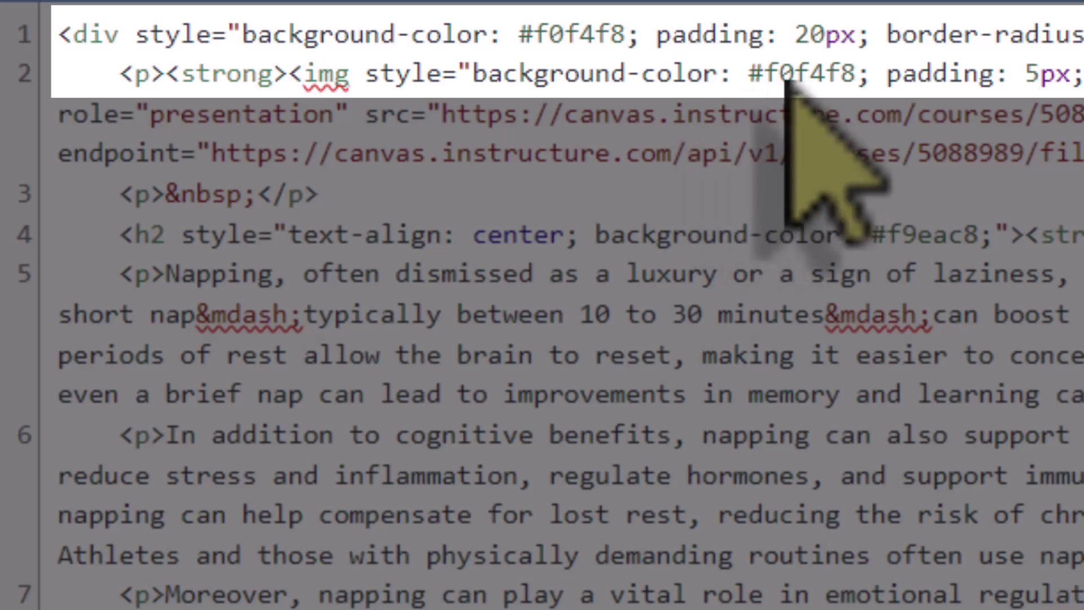
# Copy hex 42879E from the Coolors palette and paste it over f0f4f8 in the line 2 img background color
pyautogui.moveTo(766, 76); pyautogui.dragTo(843, 77)
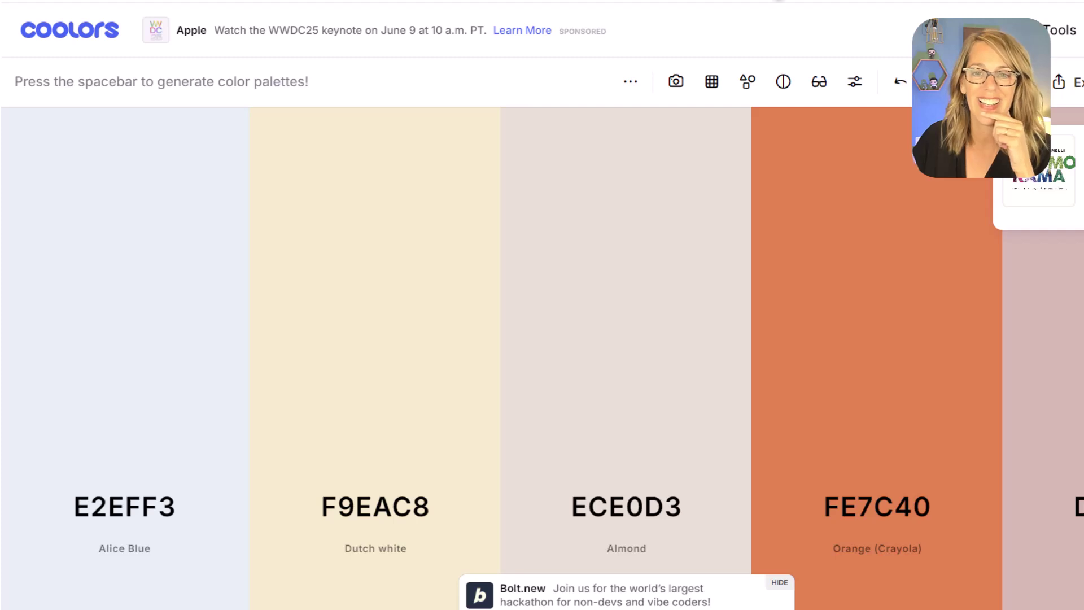
pyautogui.press('space')
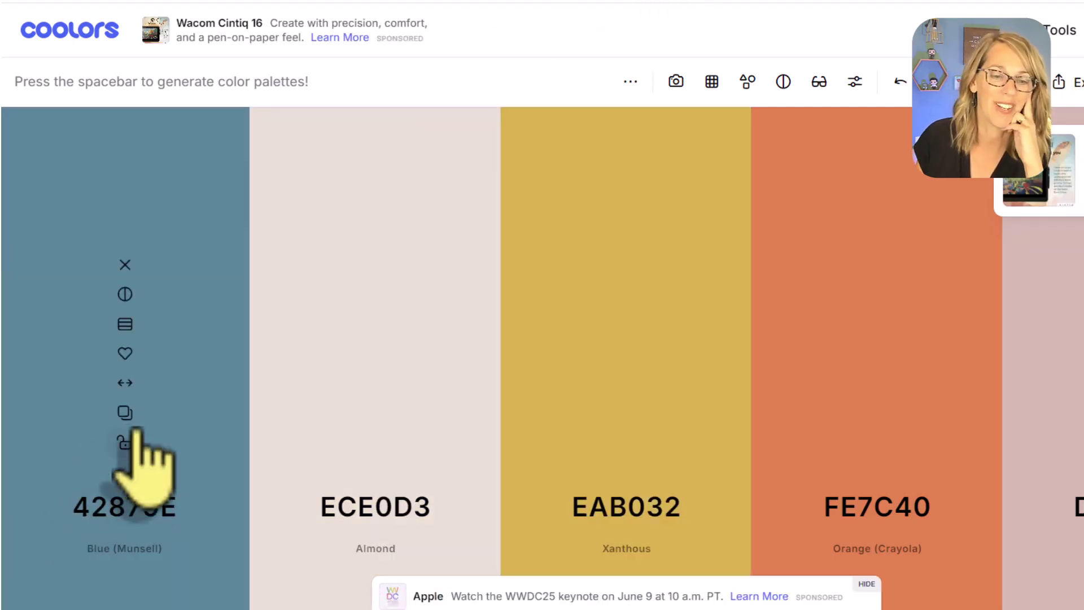
pyautogui.click(126, 414)
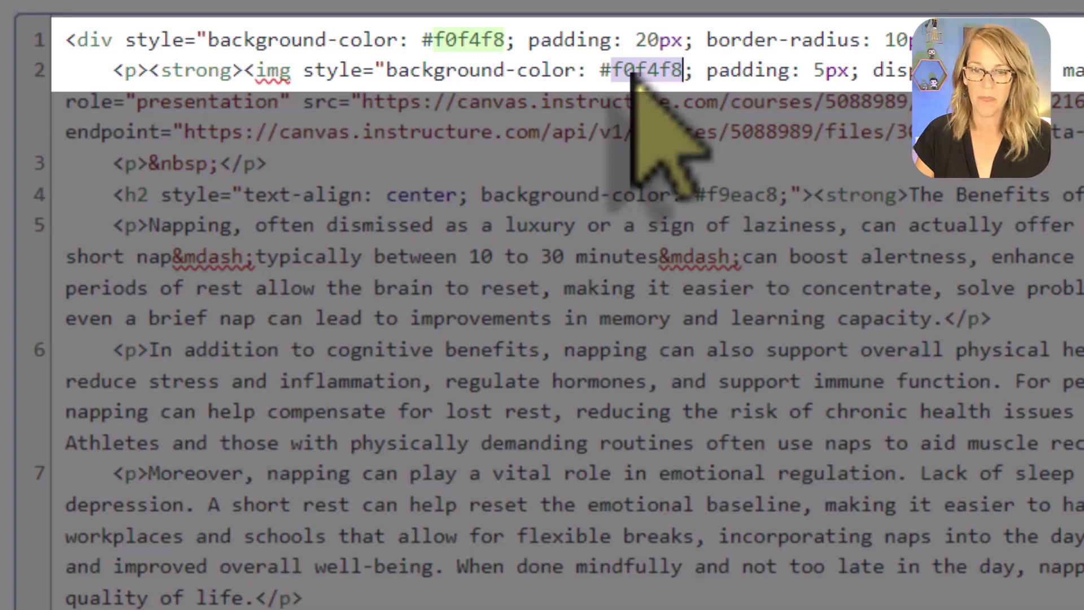
pyautogui.hotkey('ctrl', 'v')
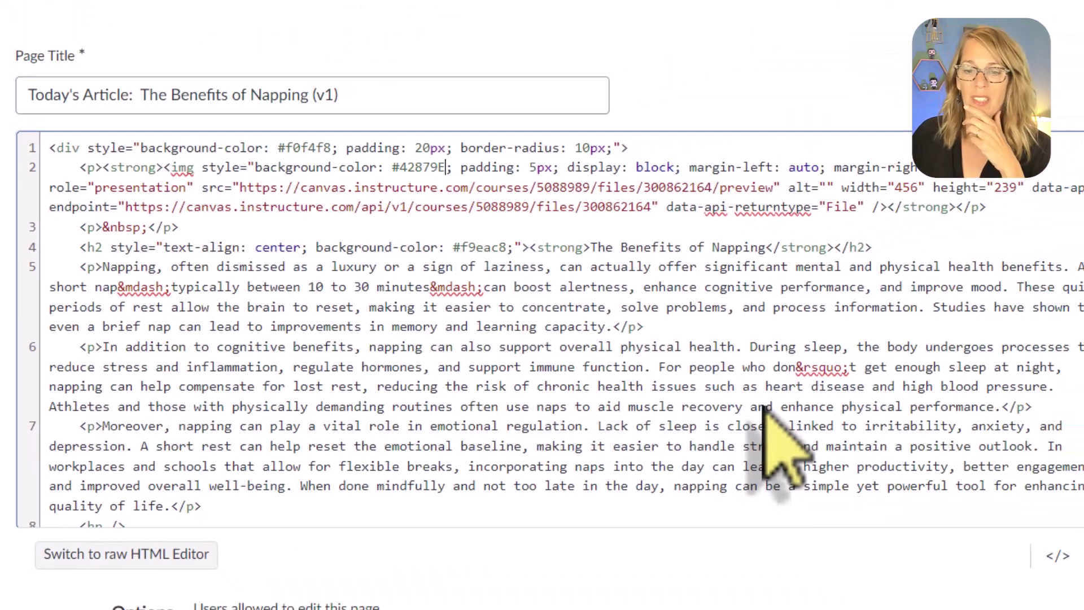
# Return to the rich text view and check the colored border around the article image
pyautogui.scroll(-10, 773, 446)
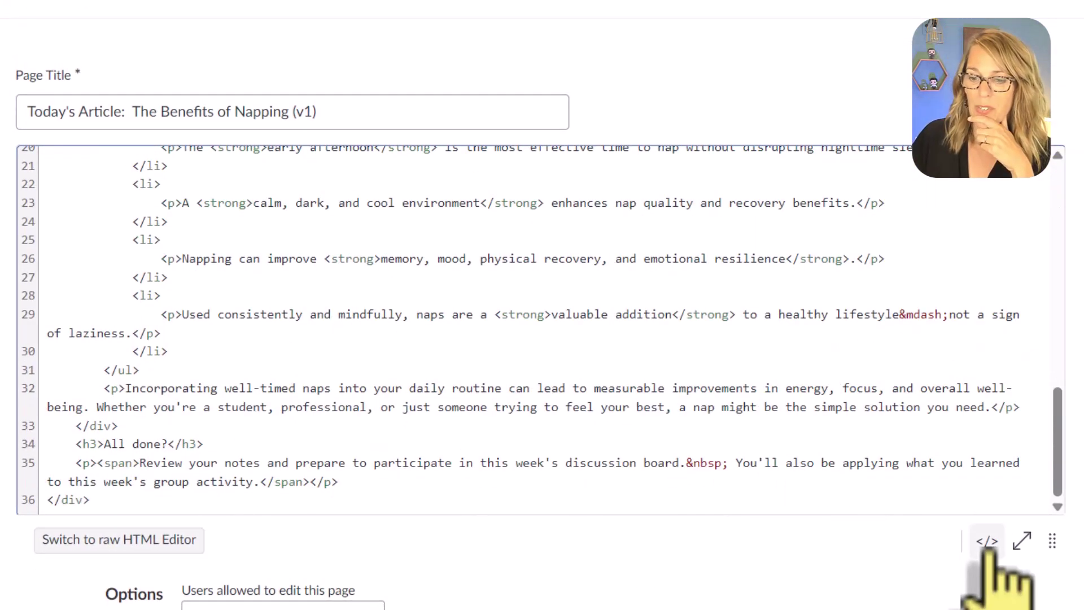
pyautogui.click(988, 544)
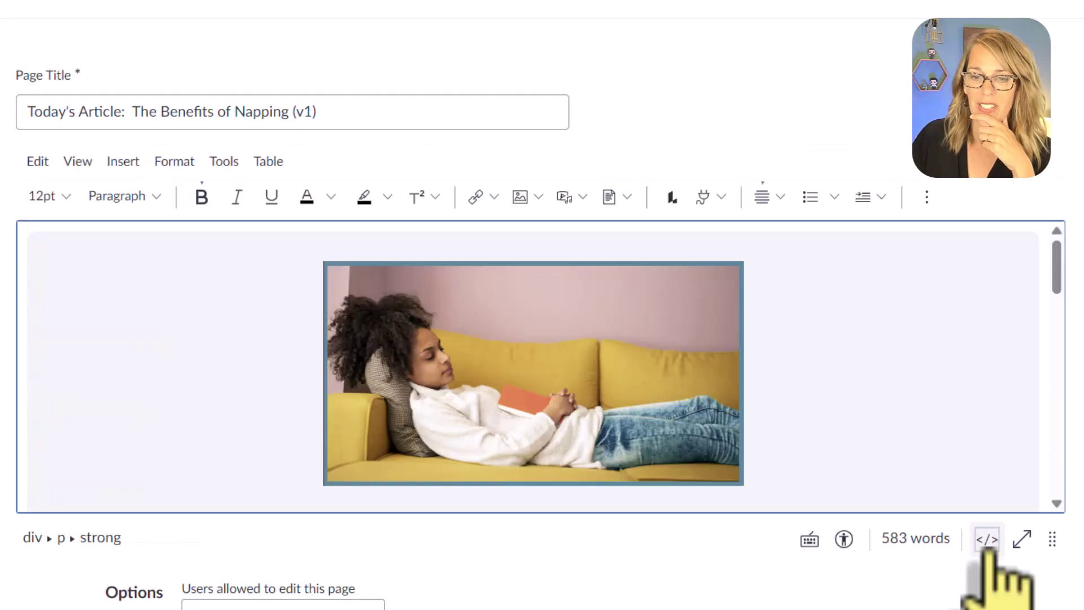
pyautogui.scroll(-3, 853, 412)
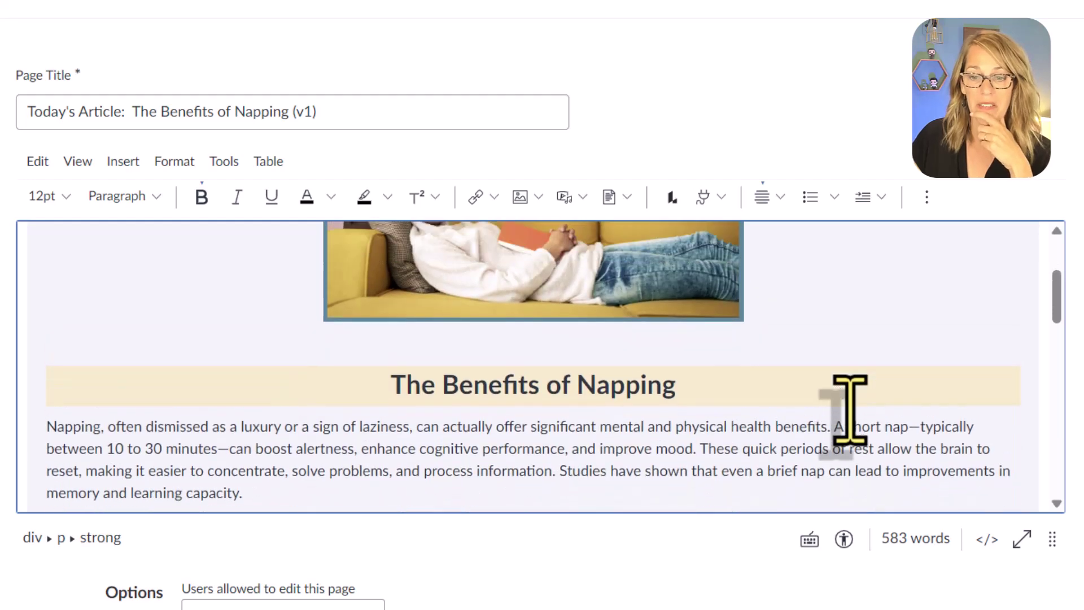
pyautogui.scroll(1, 847, 404)
# Increase the image's padding in the HTML to thicken its border, check it in the rich text view and save the page
pyautogui.click(990, 541)
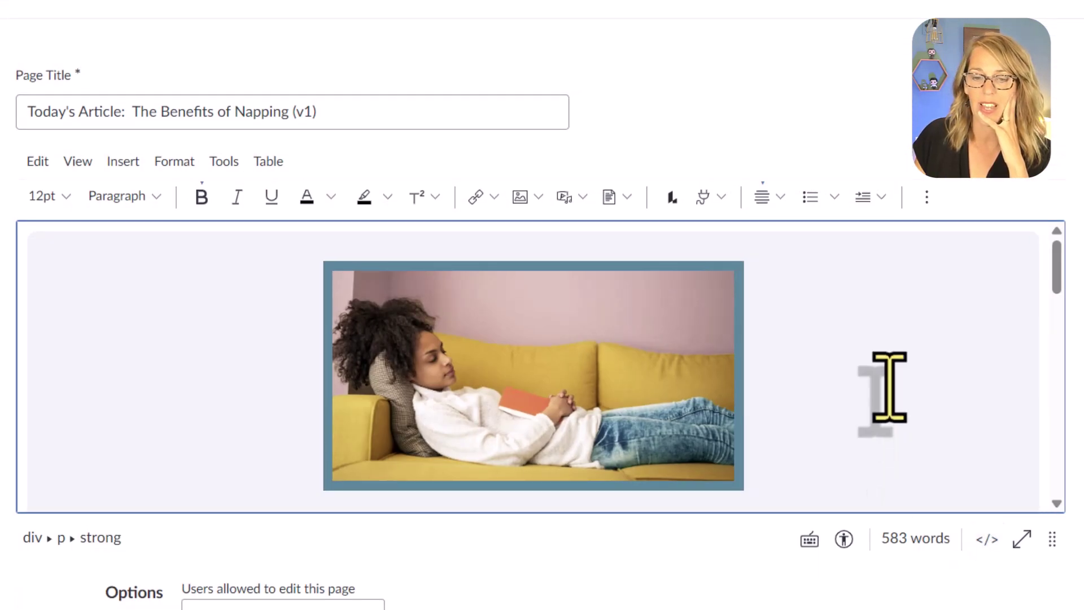
pyautogui.scroll(-10, 889, 387)
pyautogui.scroll(-15, 909, 483)
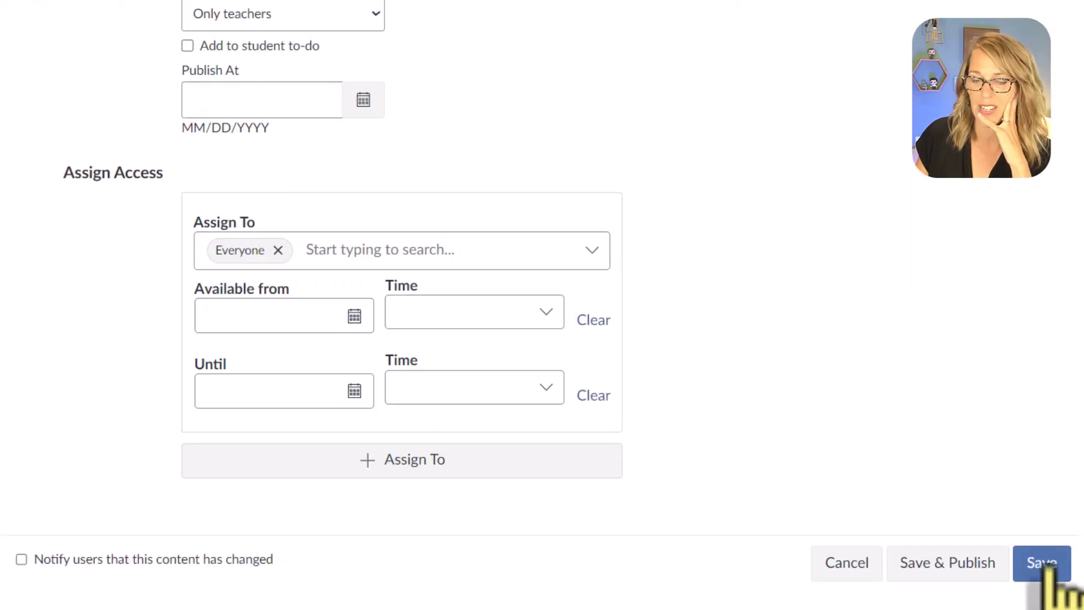
pyautogui.click(1043, 563)
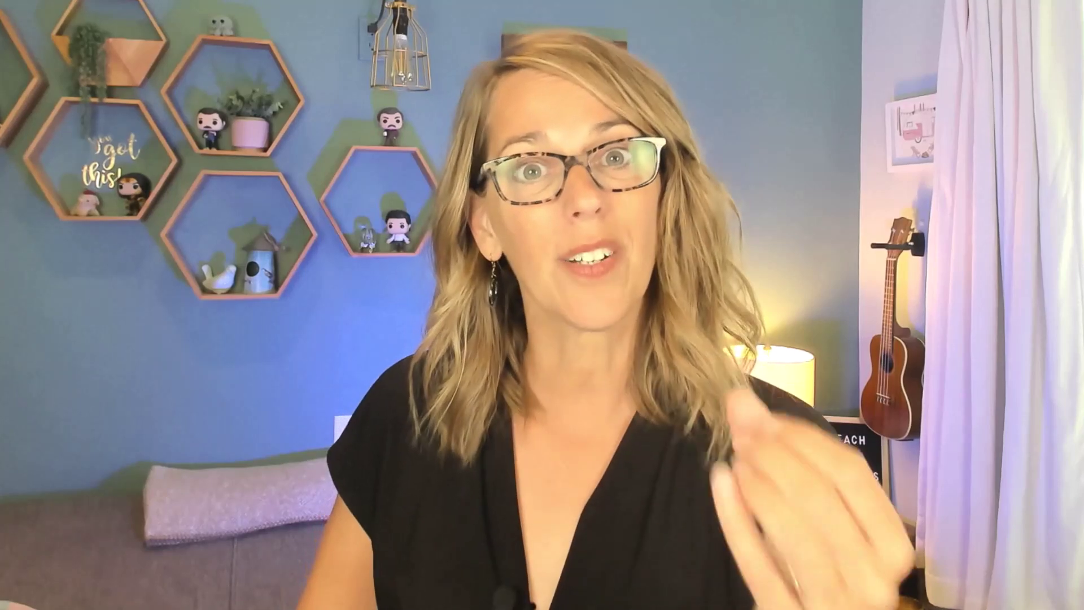
# Examine the horizontal lines, Key Takeaways box and "All done?" heading on the finished example page
pyautogui.scroll(-10, 581, 484)
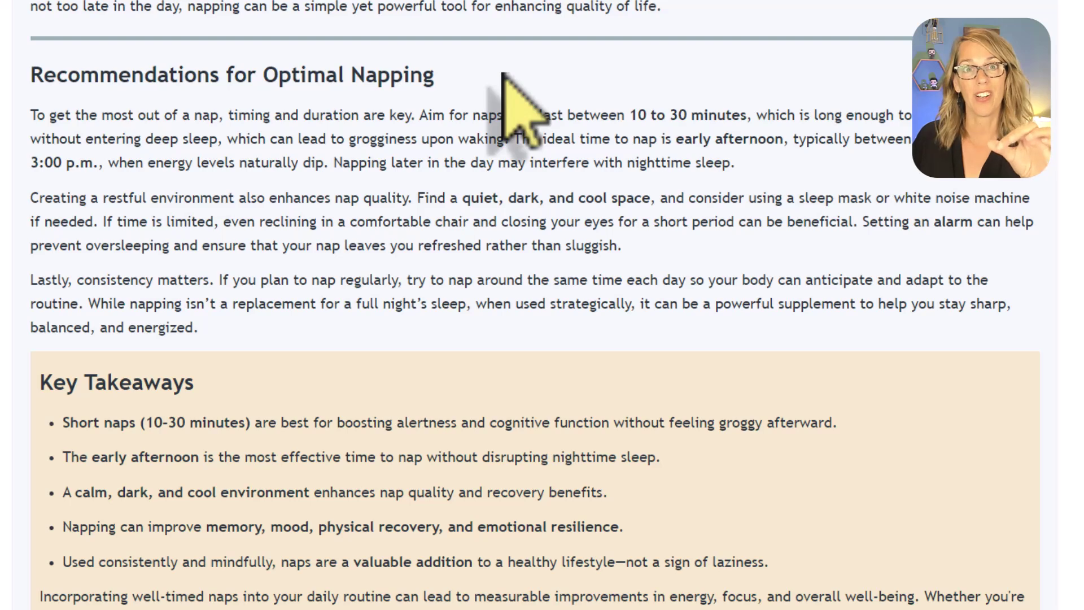
pyautogui.scroll(-4, 531, 164)
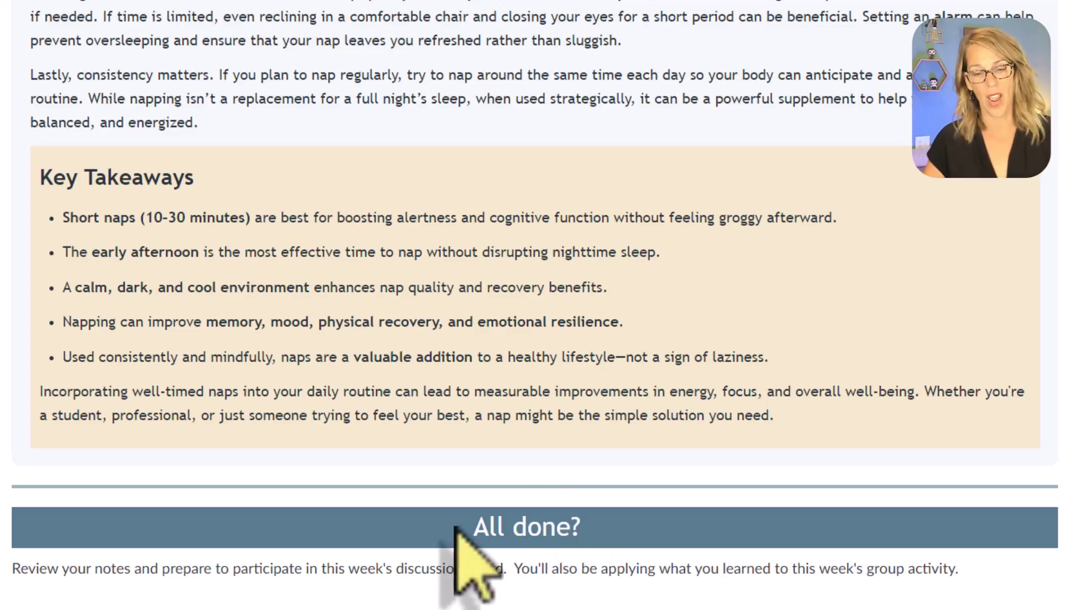
pyautogui.scroll(15, 449, 565)
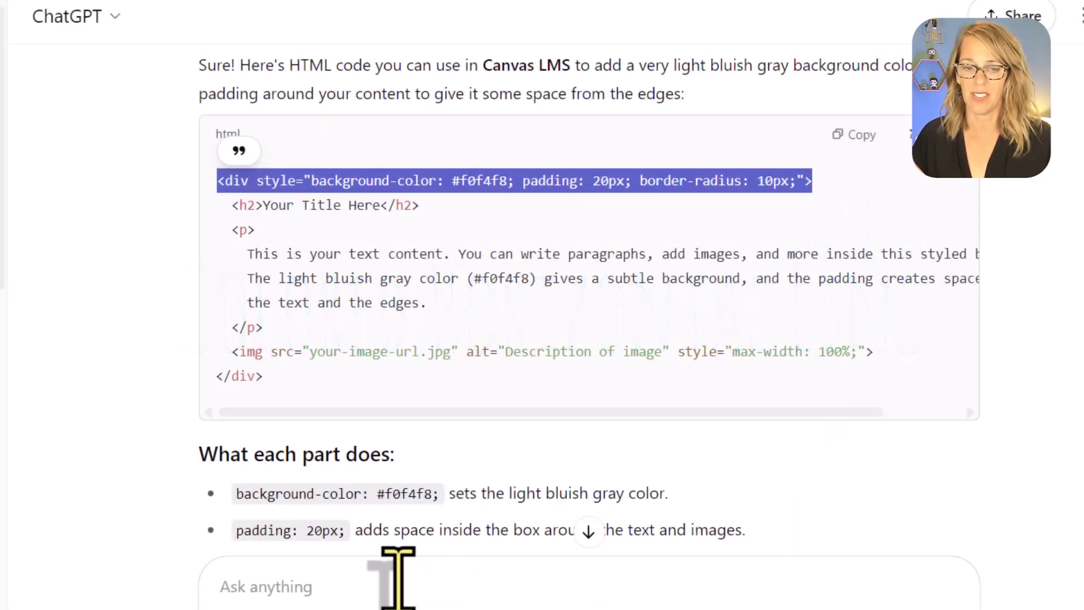
# Ask ChatGPT for the HTML code for a horizontal line in Canvas LMS with a blueish green color and a thickness of about 4 pixels
pyautogui.click(240, 590)
pyautogui.write('what')
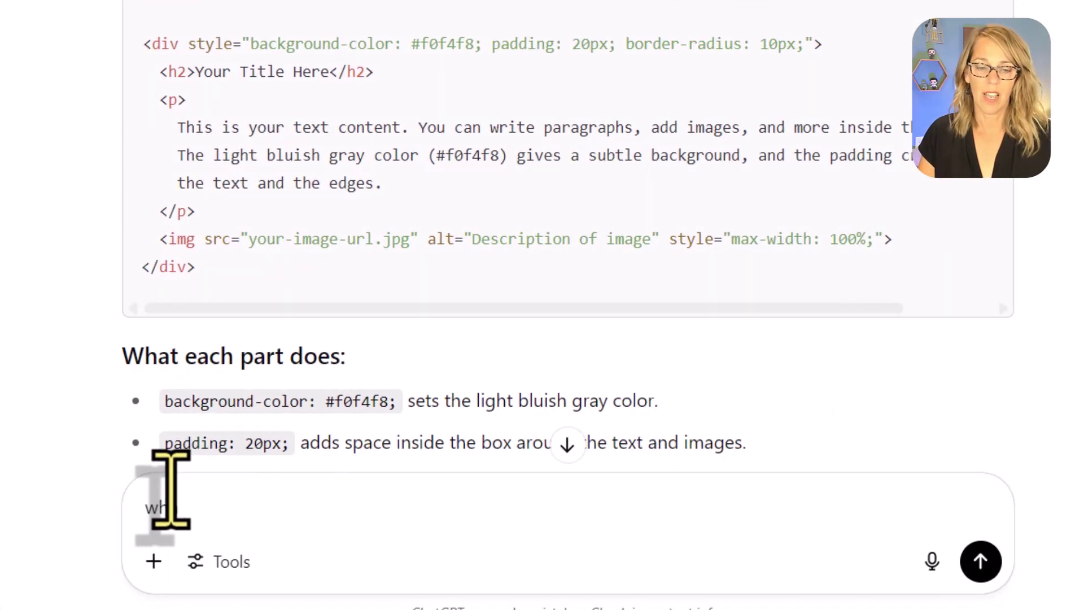
pyautogui.press('BackSpace')
pyautogui.press('BackSpace')
pyautogui.press('BackSpace')
pyautogui.press('BackSpace')
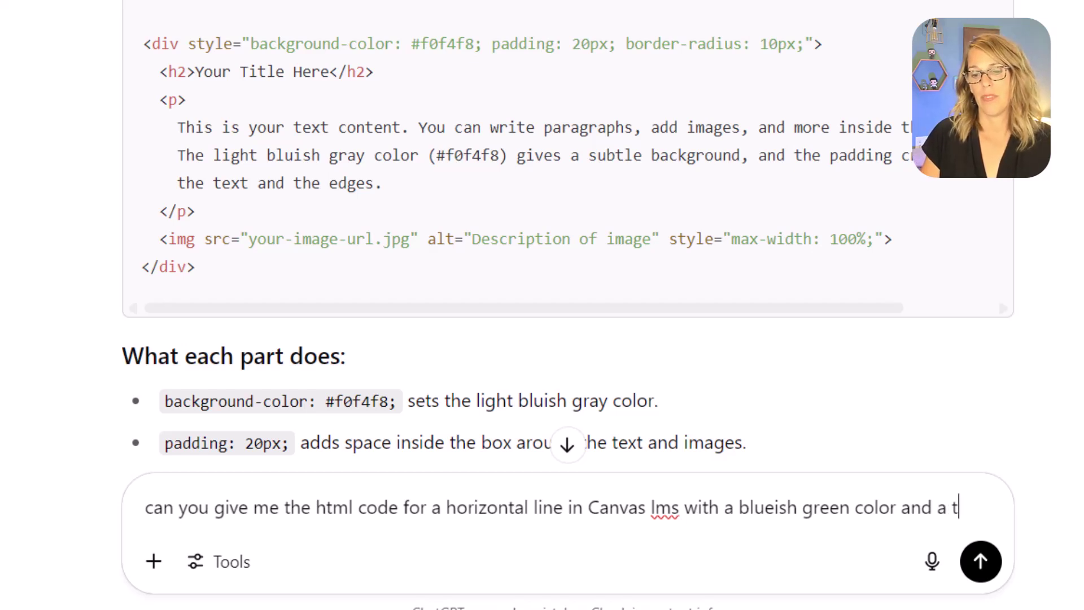
pyautogui.write('hickness of about 4 pixels')
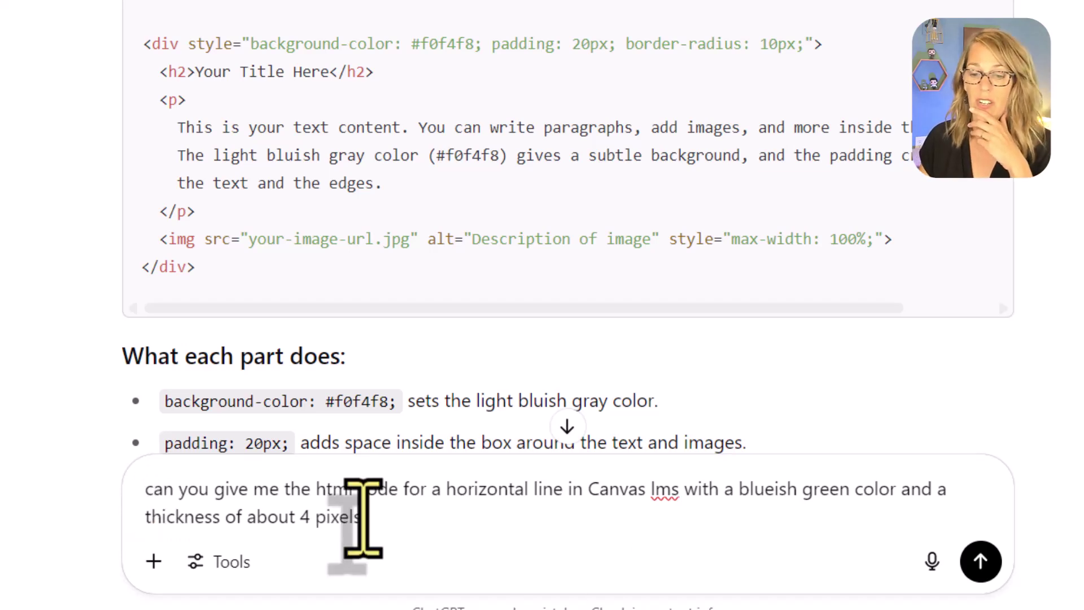
pyautogui.click(980, 561)
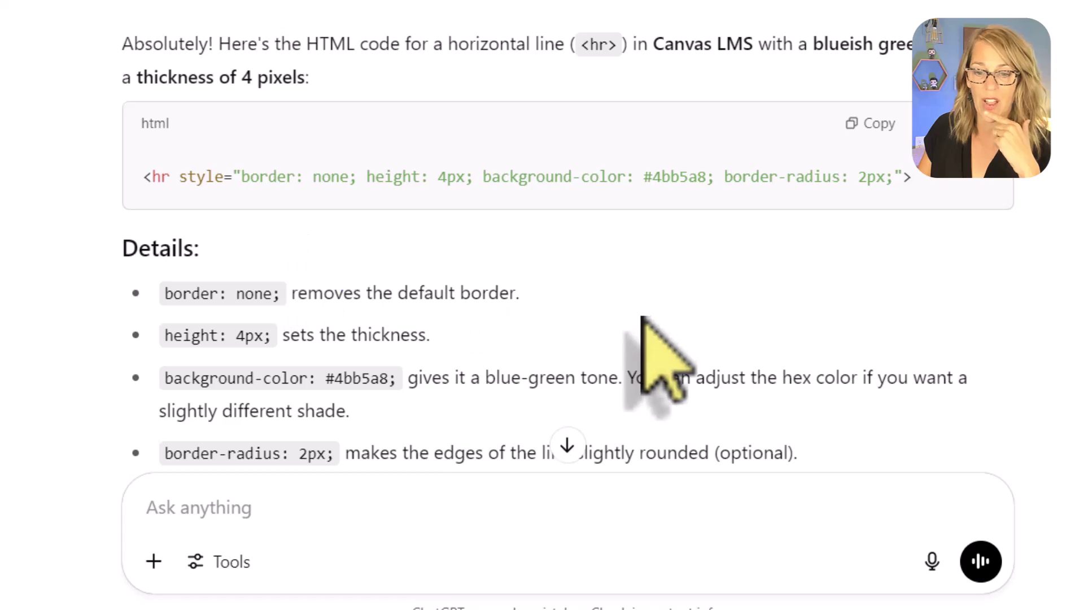
# Copy the code '<hr style="border: none; height: 4px; background-color: #4bb5a8; border-radius: 2px;">' from ChatGPT's reply
pyautogui.scroll(-4, 642, 318)
pyautogui.scroll(5, 642, 318)
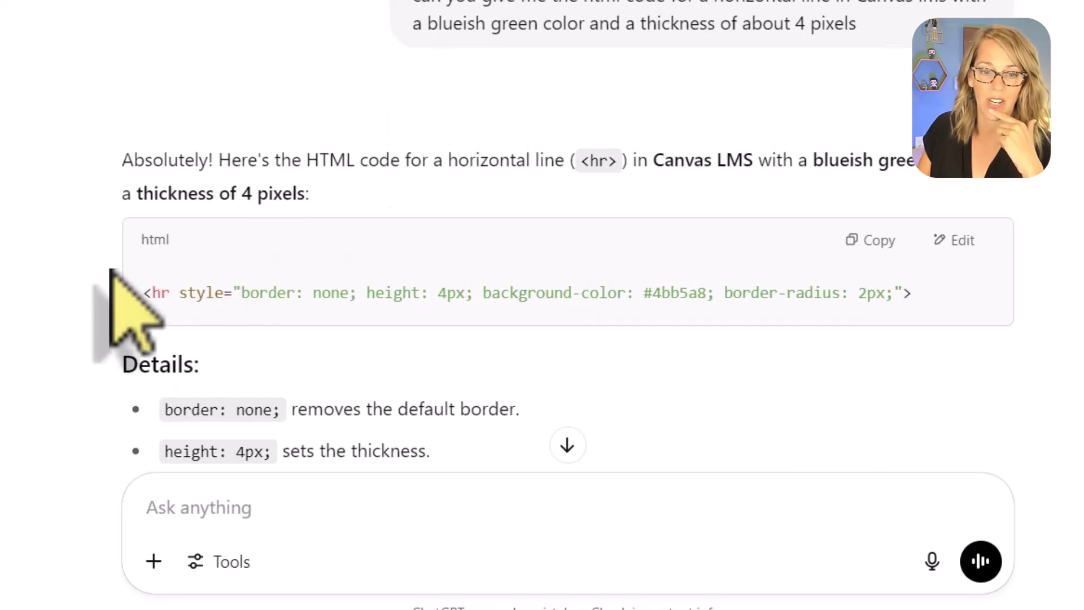
pyautogui.moveTo(143, 298); pyautogui.dragTo(919, 294)
pyautogui.hotkey('ctrl', 'c')
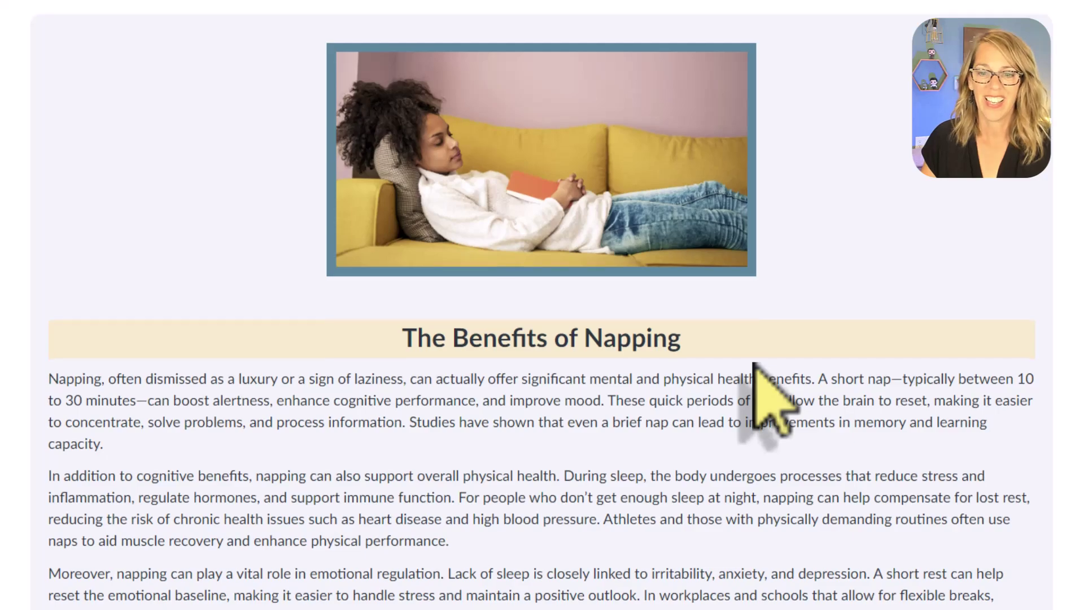
# Switch to the saved Canvas article page and review it from the bordered image to the "All done?" section
pyautogui.scroll(-15, 755, 364)
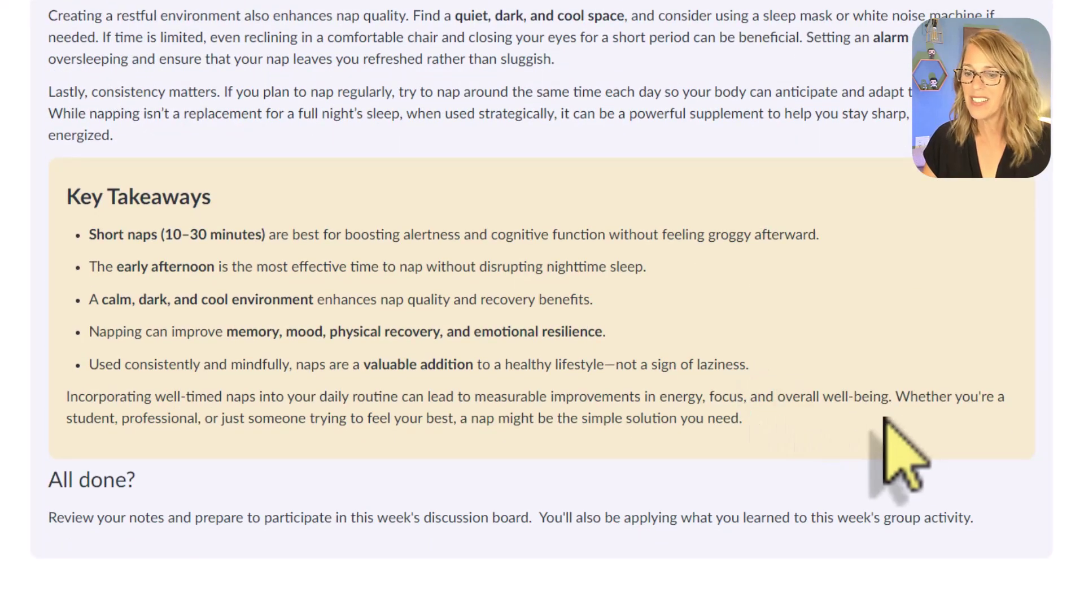
pyautogui.scroll(15, 835, 448)
pyautogui.scroll(-6, 983, 349)
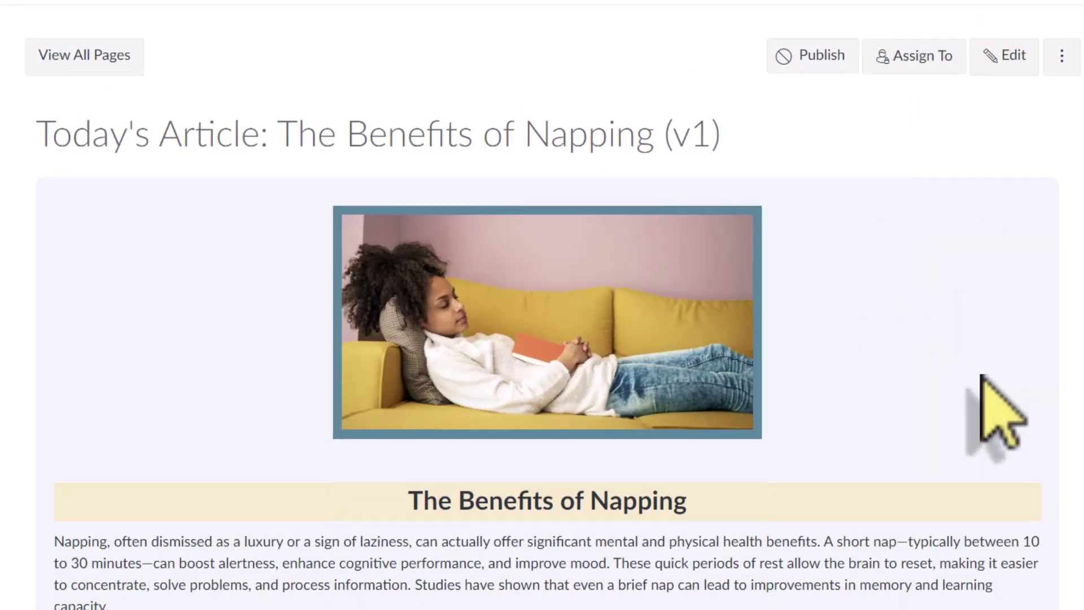
# Open the napping article page for editing and go to the "Recommendations for Optimal Napping" heading
pyautogui.scroll(-2, 981, 375)
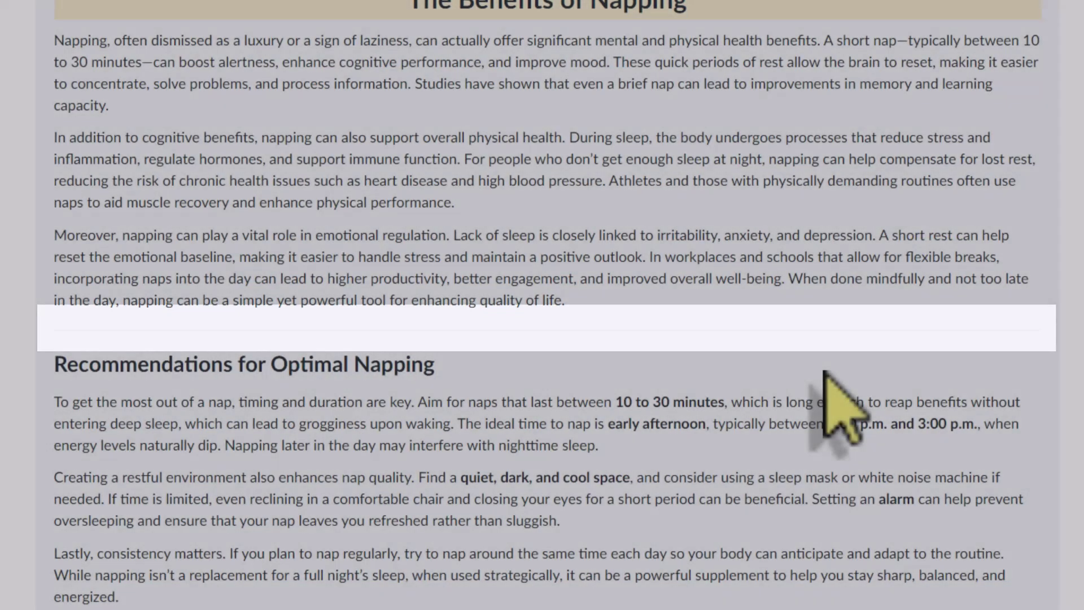
pyautogui.scroll(9, 828, 316)
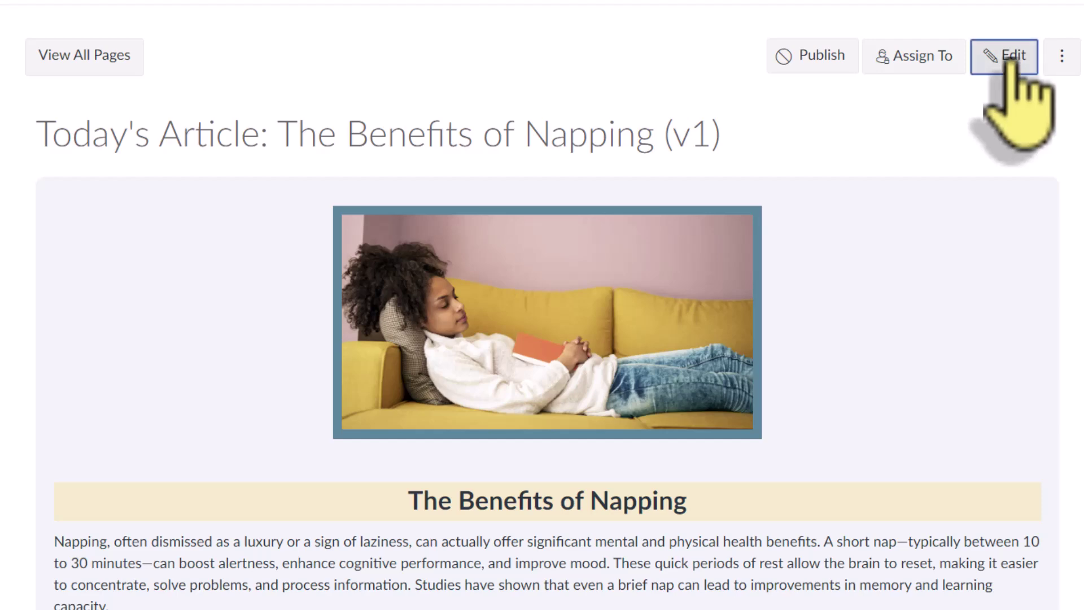
pyautogui.click(1011, 60)
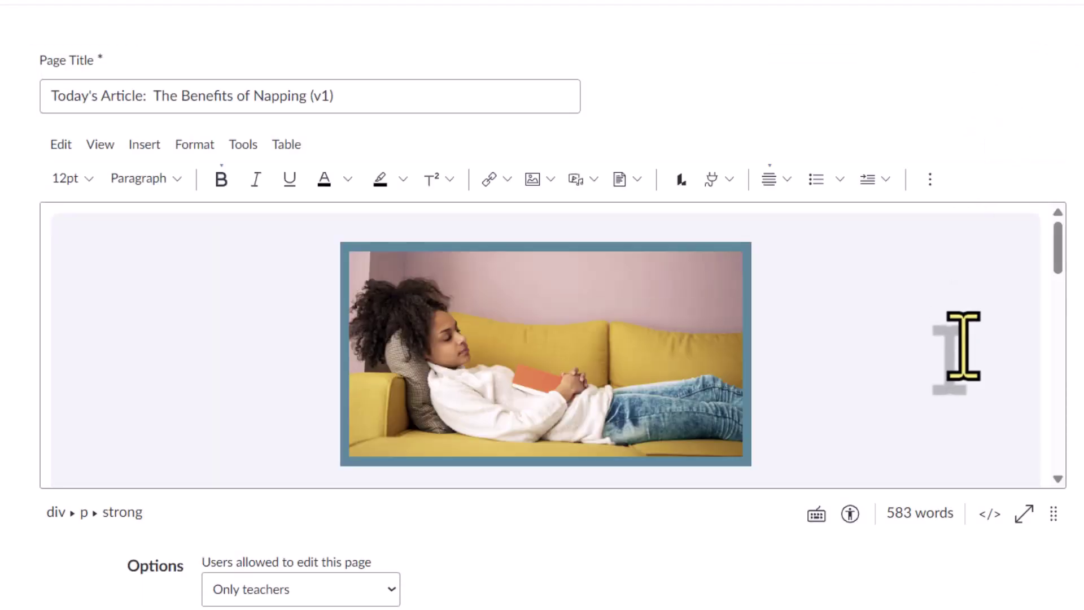
pyautogui.scroll(-3, 964, 344)
pyautogui.scroll(-5, 964, 346)
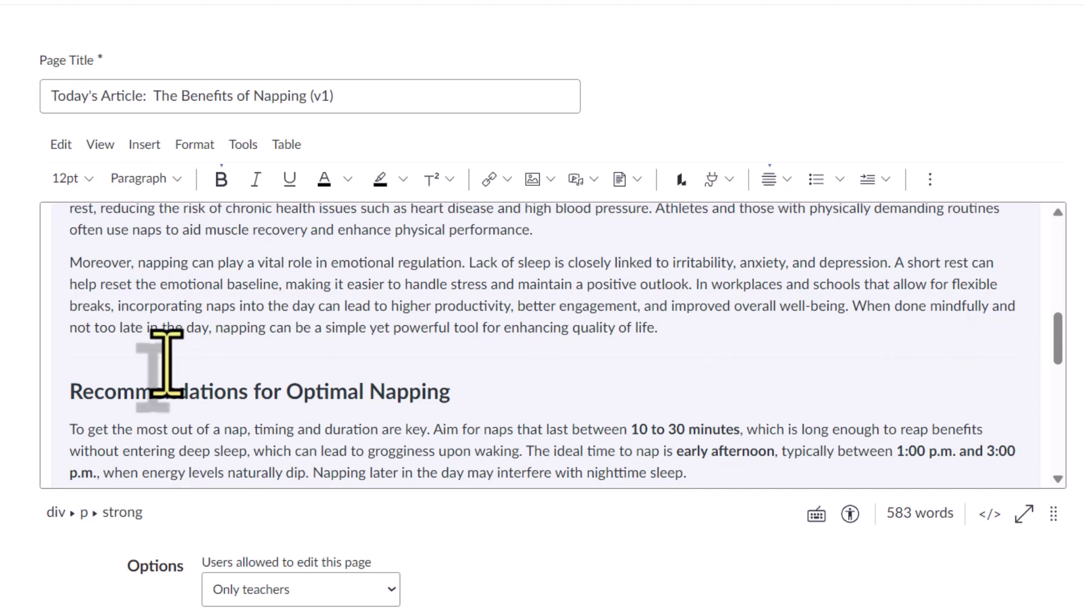
# Delete the faint line above the "Recommendations for Optimal Napping" heading and insert a standard horizontal line in its place
pyautogui.click(72, 394)
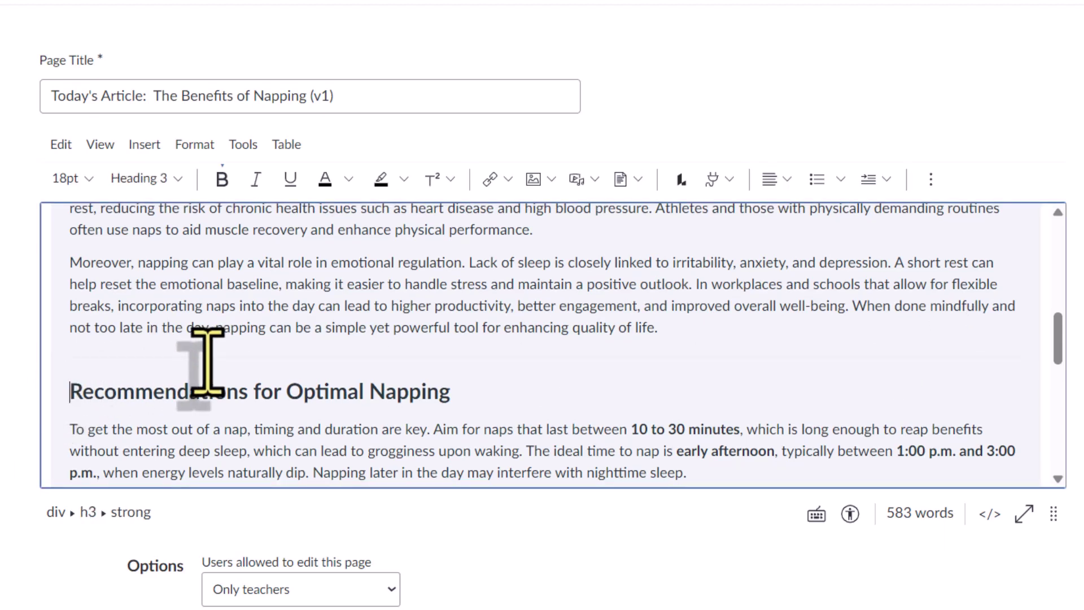
pyautogui.press('BackSpace')
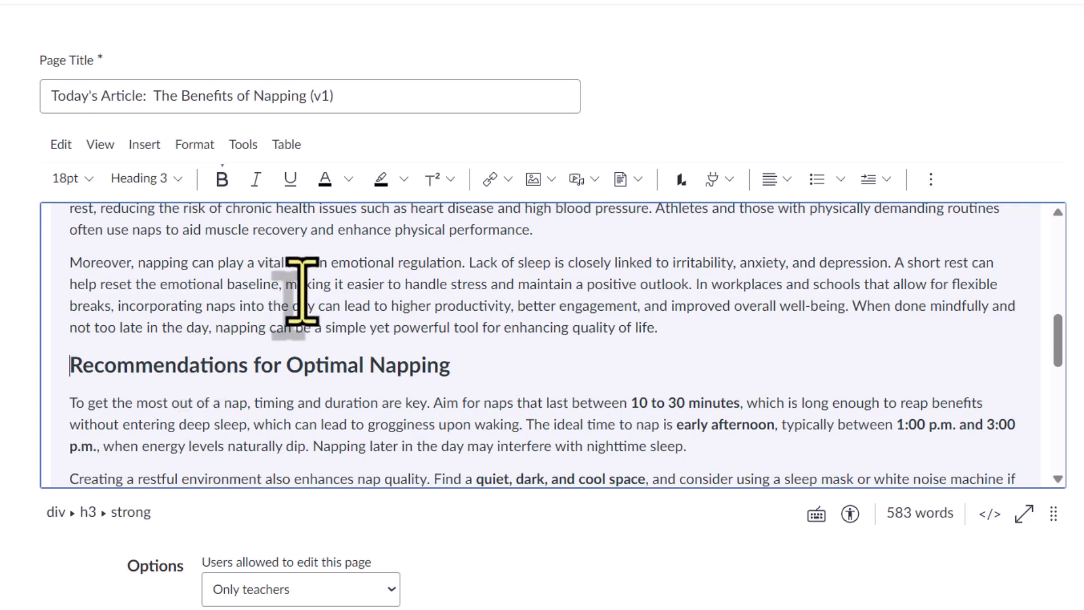
pyautogui.click(145, 145)
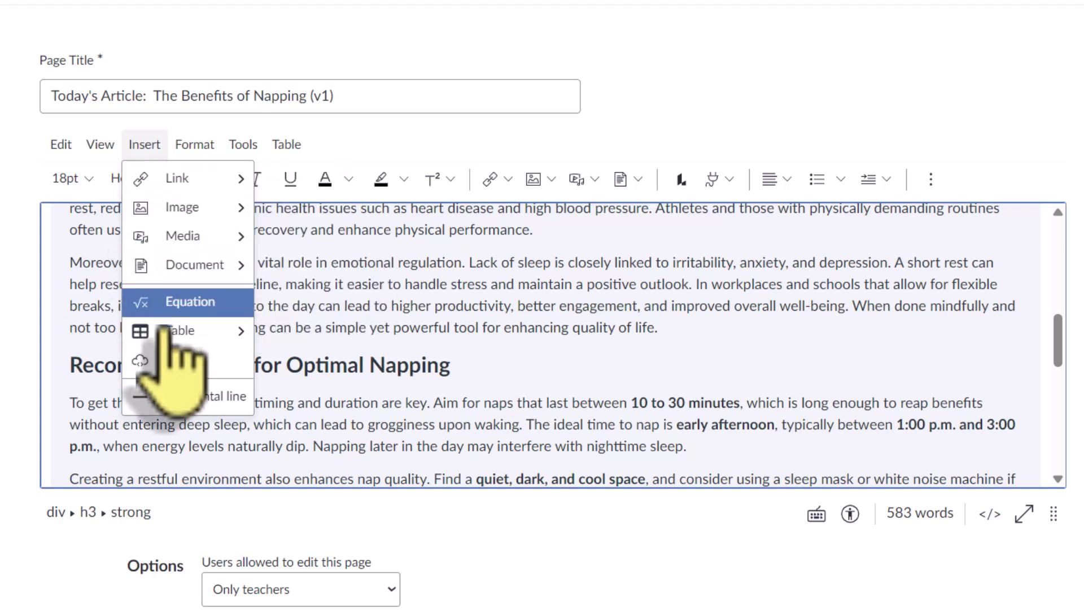
pyautogui.click(195, 397)
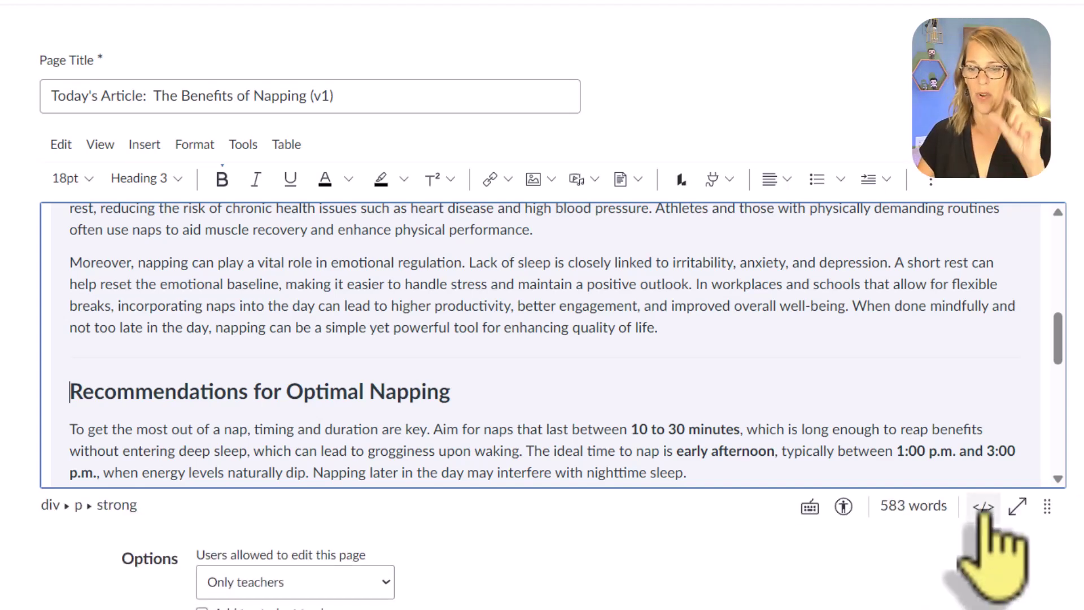
# Show the page's HTML and search for "hr" to locate the horizontal line tag above the Recommendations heading
pyautogui.click(984, 508)
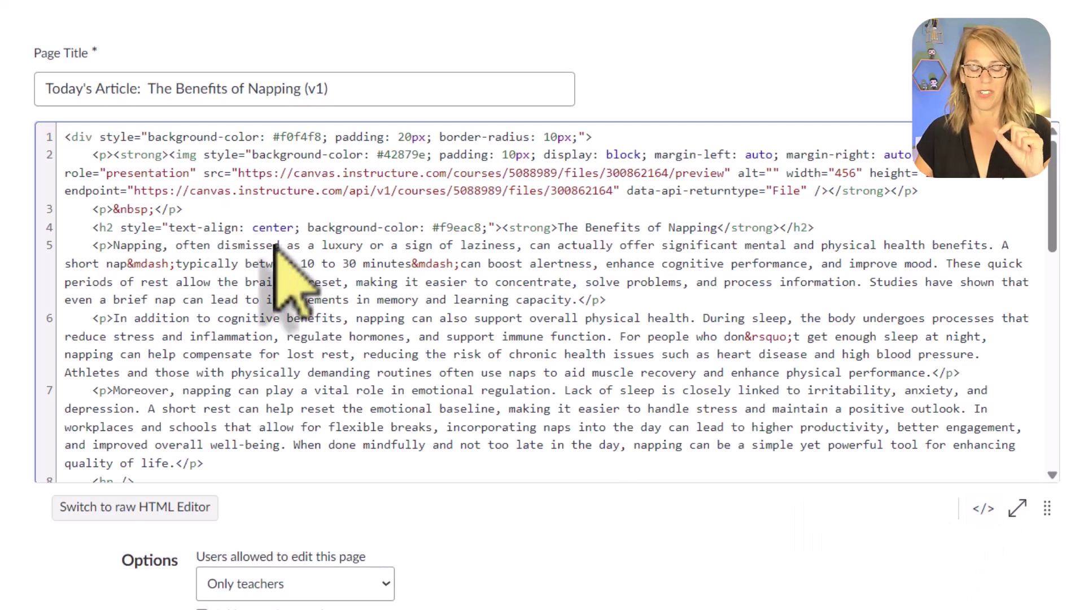
pyautogui.hotkey('ctrl', 'f')
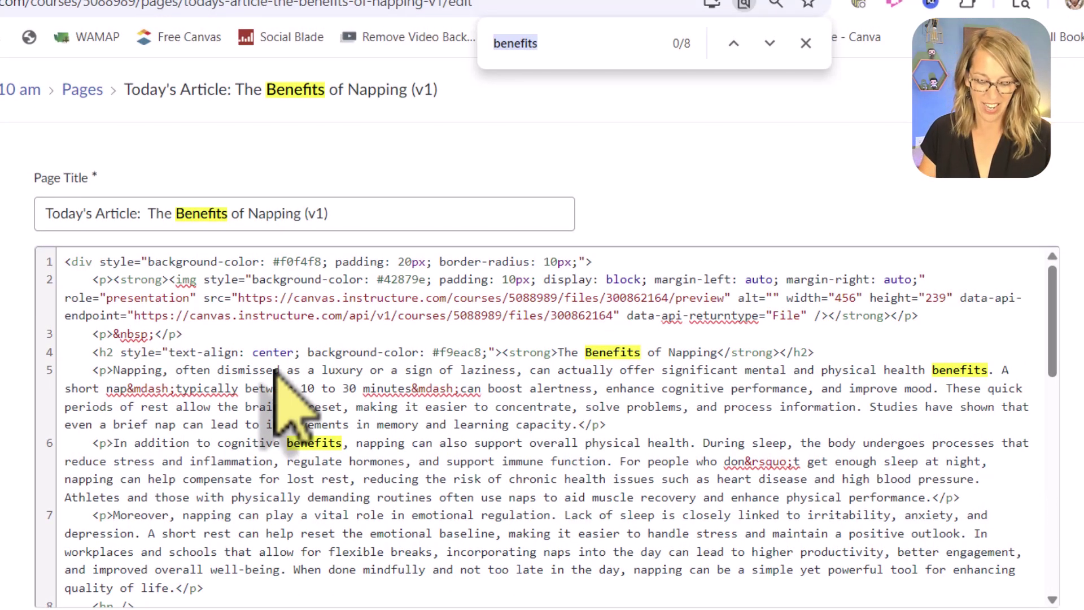
pyautogui.write('hr')
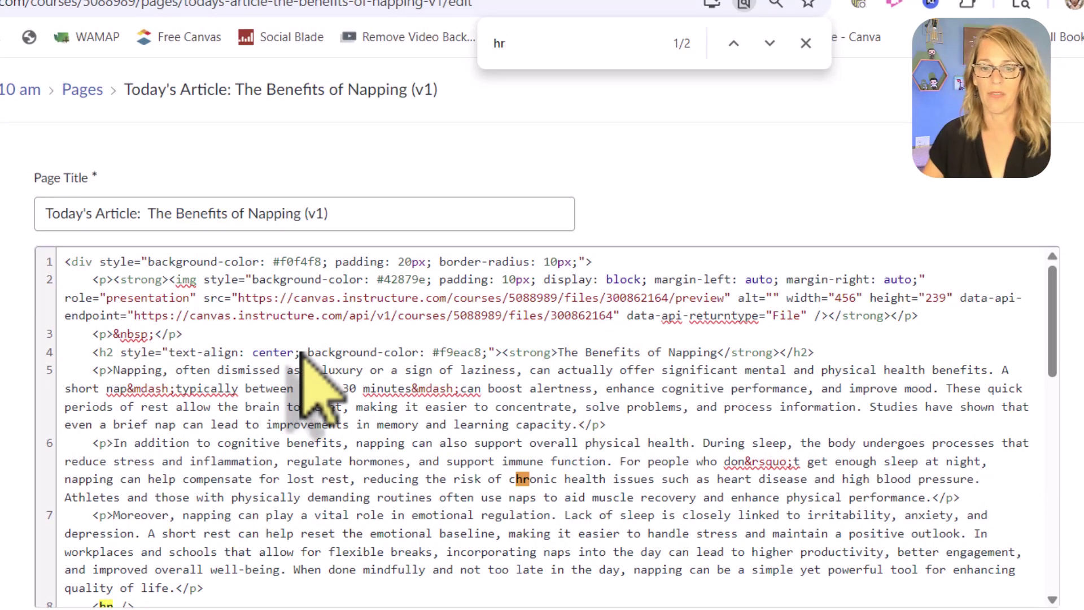
pyautogui.click(771, 45)
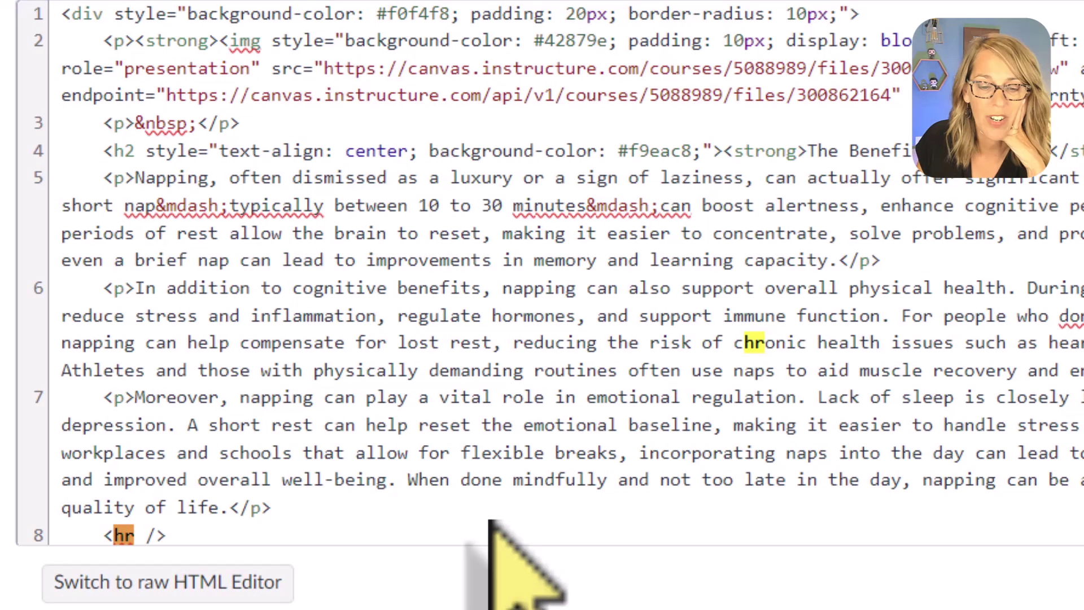
pyautogui.scroll(-2, 319, 526)
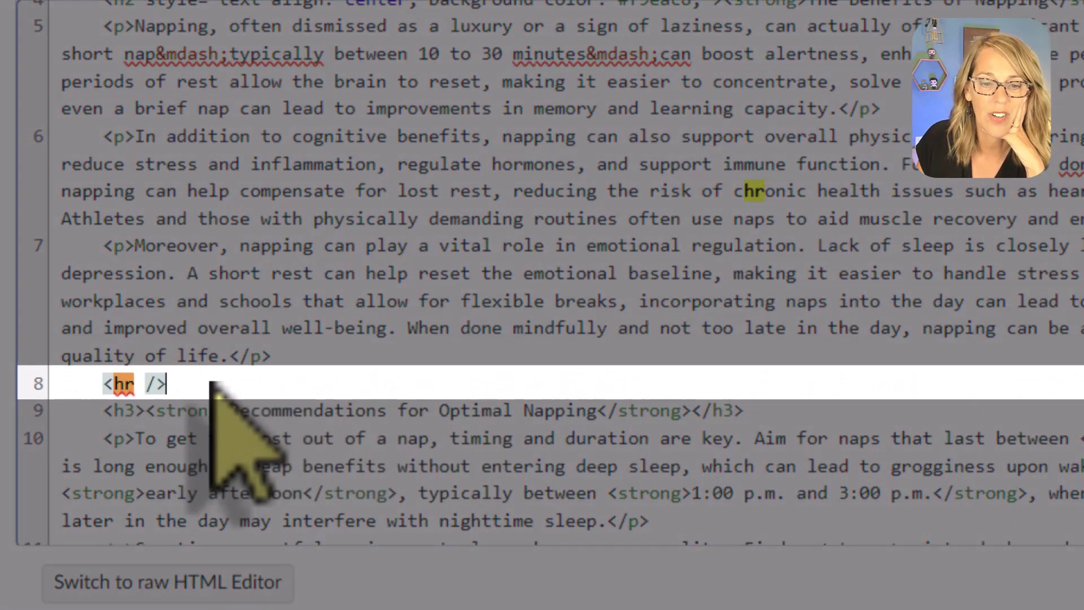
# Replace the "<hr />" tag with the copied 4px, #4bb5a8 horizontal line code and check the line in the visual editor
pyautogui.click(146, 384)
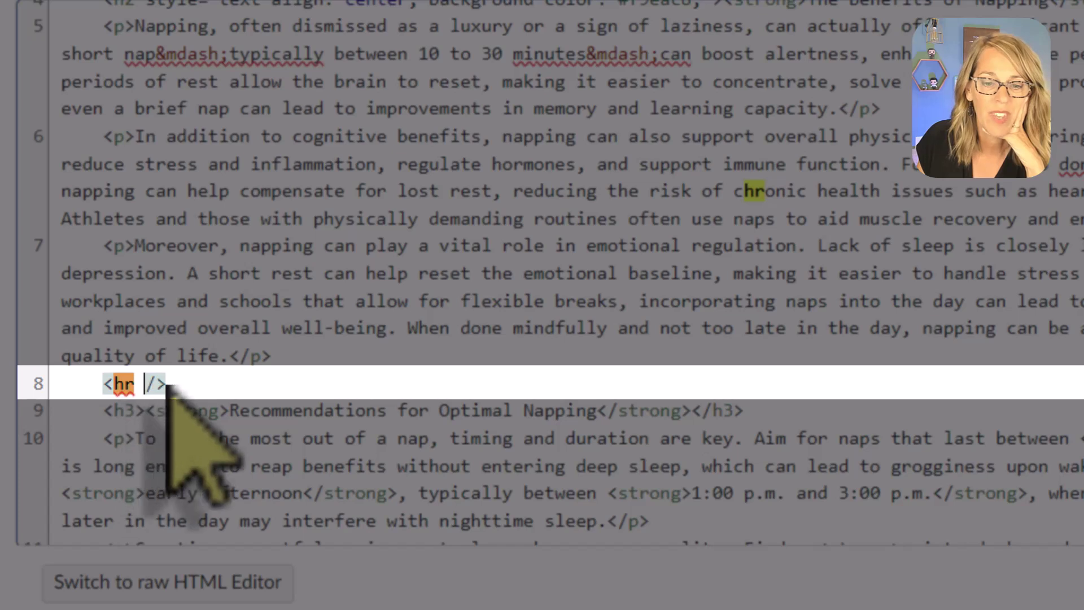
pyautogui.moveTo(168, 387); pyautogui.dragTo(113, 389)
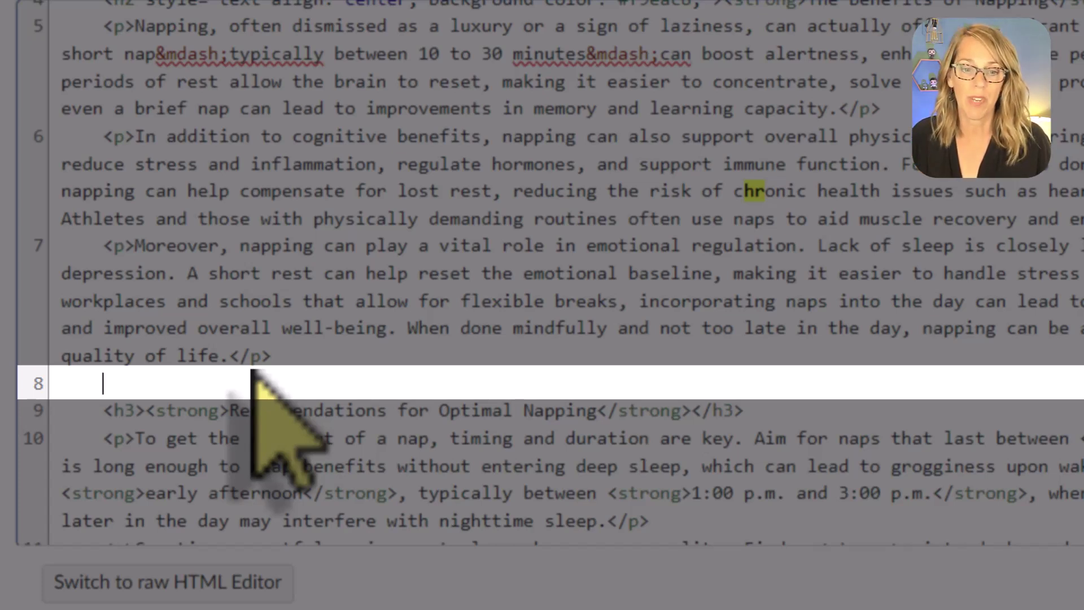
pyautogui.hotkey('ctrl', 'v')
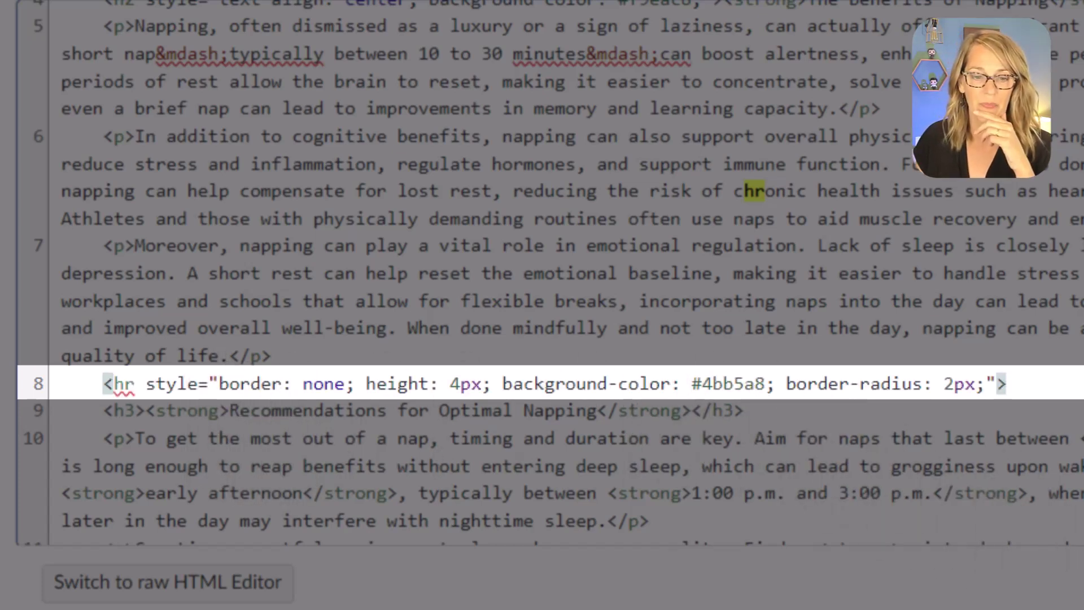
pyautogui.click(1008, 386)
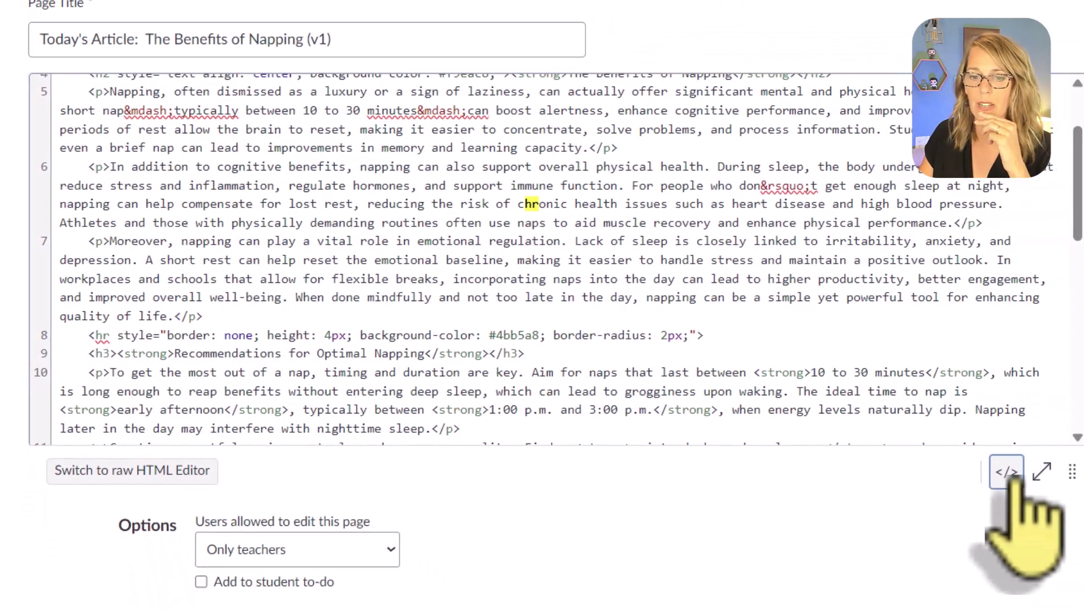
pyautogui.click(1008, 472)
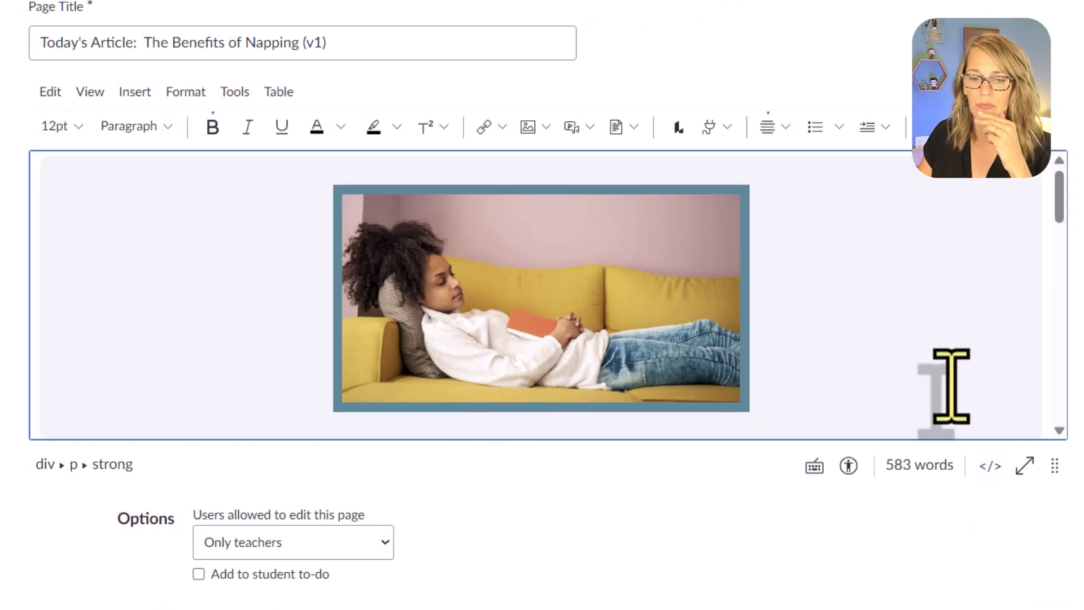
pyautogui.scroll(-10, 944, 382)
pyautogui.scroll(-3, 949, 384)
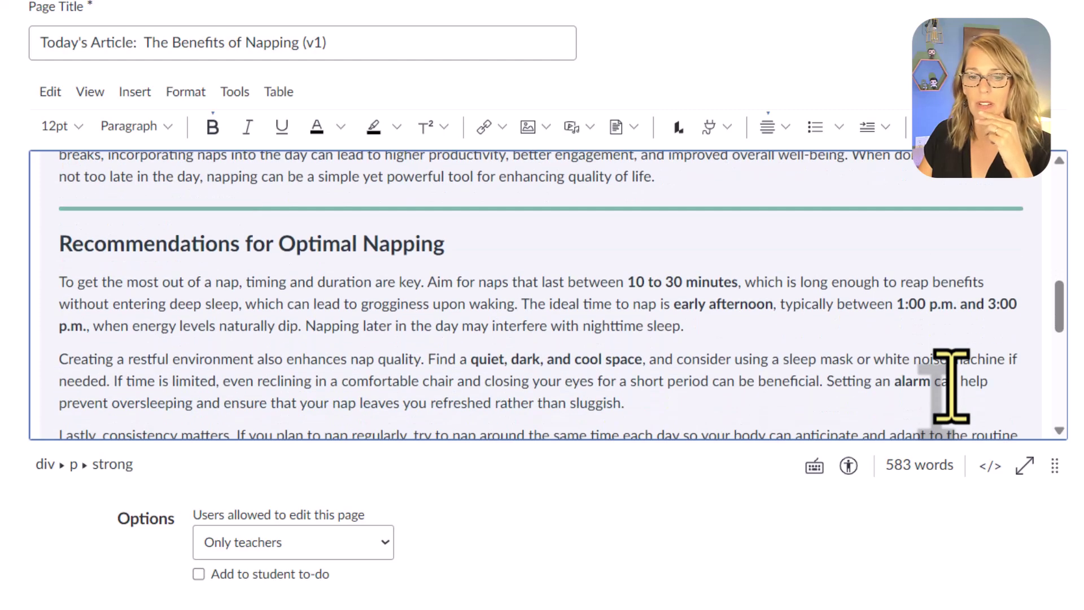
pyautogui.scroll(6, 946, 376)
pyautogui.scroll(4, 945, 375)
pyautogui.scroll(-6, 943, 375)
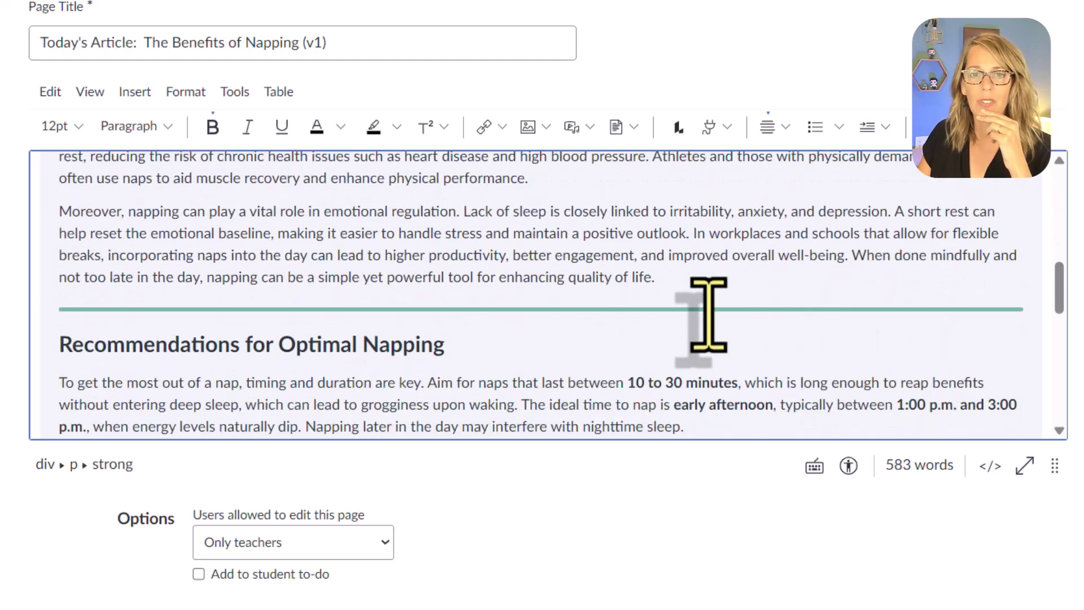
# Copy the hex code 42879E from the blue swatch in the Coolors palette and switch back to the Canvas page editor
pyautogui.click(698, 16)
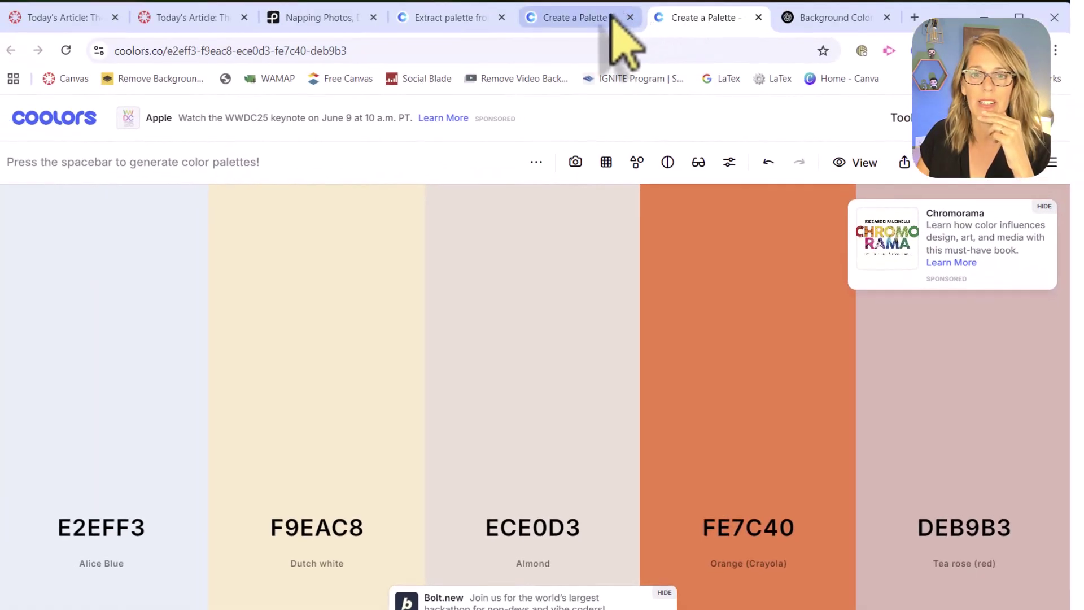
pyautogui.click(611, 21)
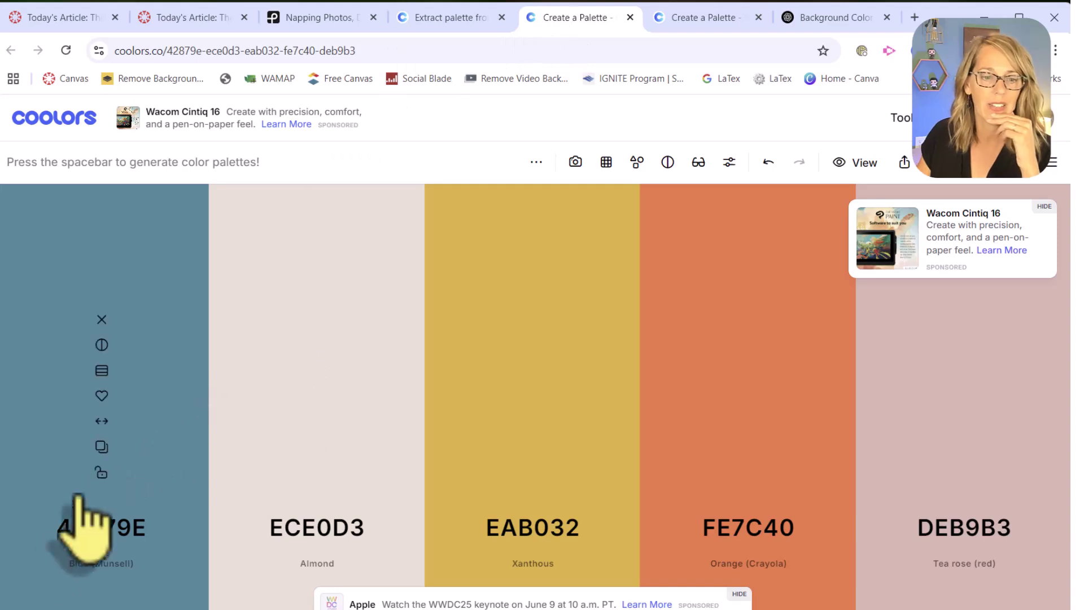
pyautogui.click(102, 446)
pyautogui.click(85, 23)
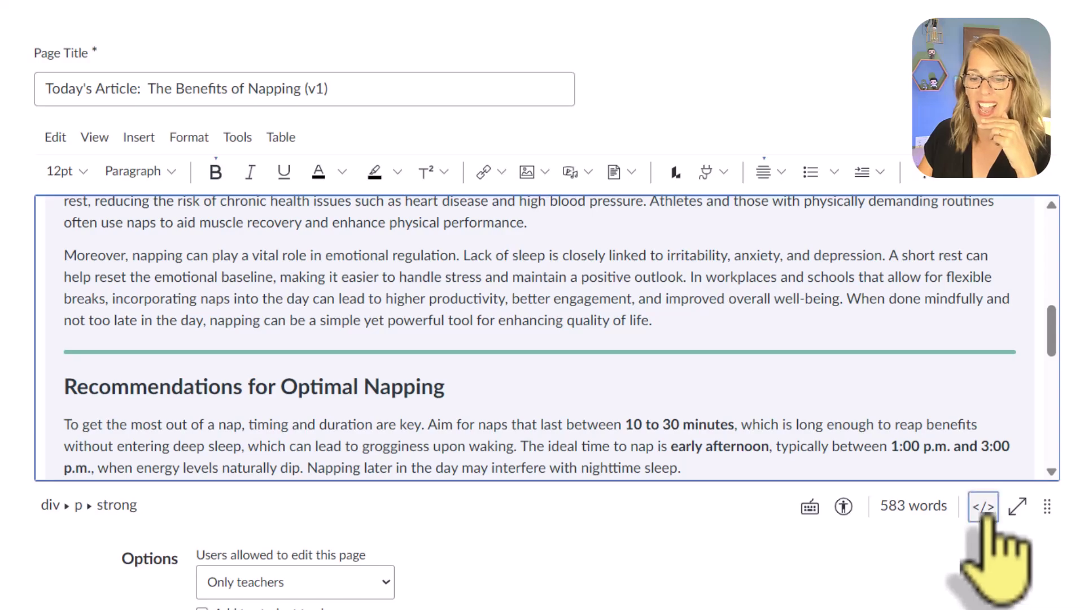
# Set the horizontal line's background-color to the copied 42879E code in the HTML and return to the visual editor to check it
pyautogui.click(983, 507)
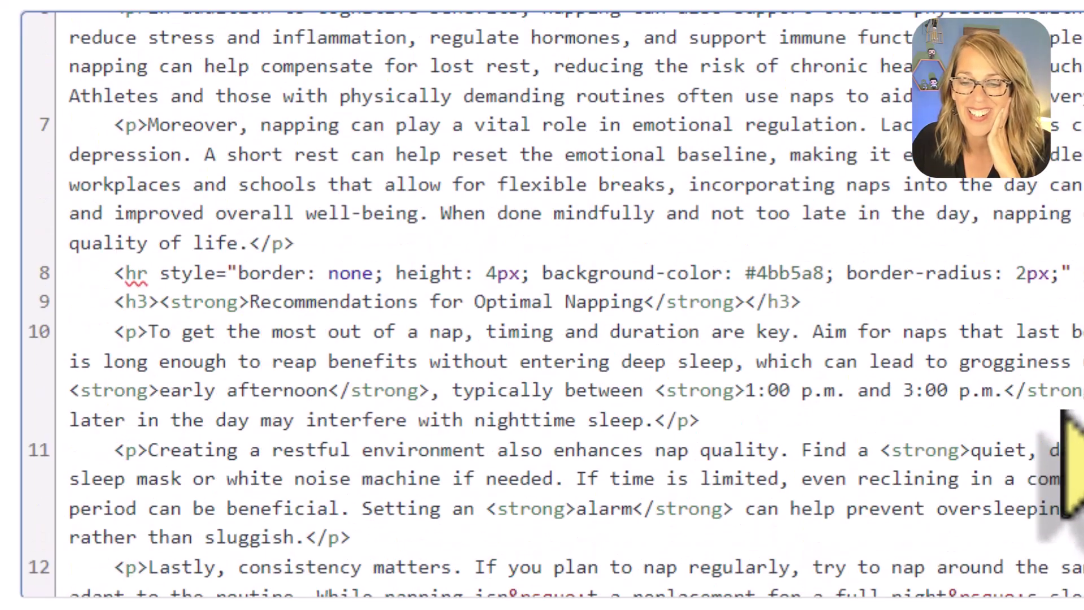
pyautogui.scroll(-5, 1061, 418)
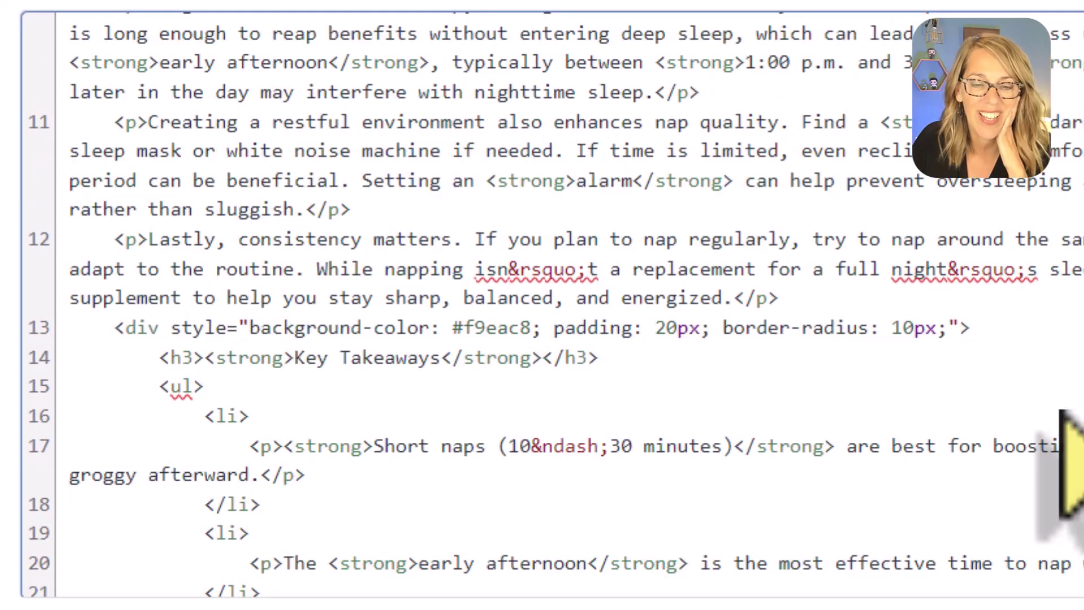
pyautogui.scroll(5, 1062, 441)
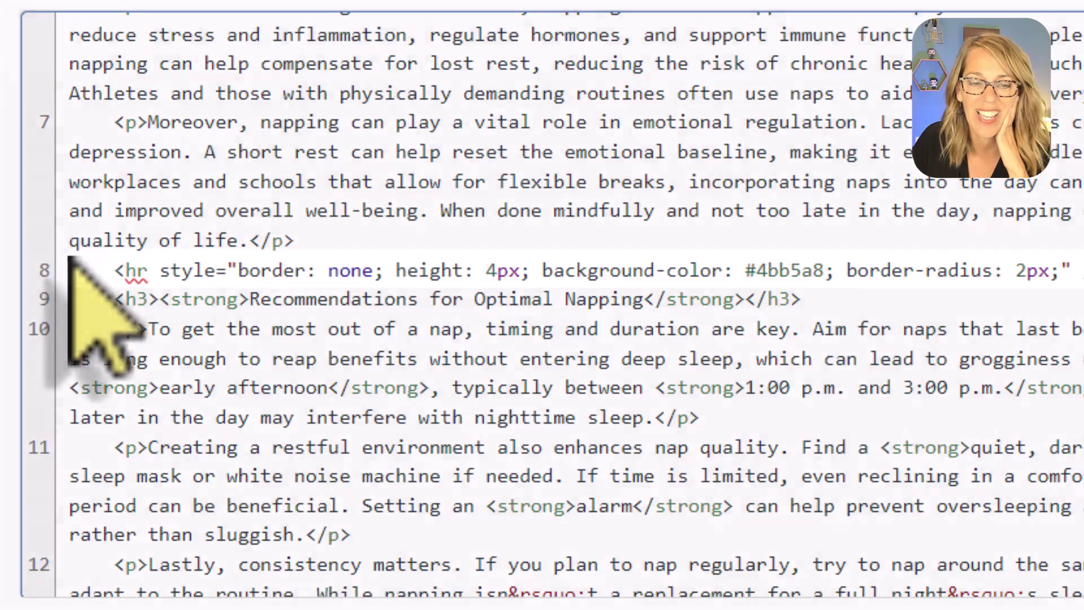
pyautogui.moveTo(90, 270); pyautogui.dragTo(847, 269)
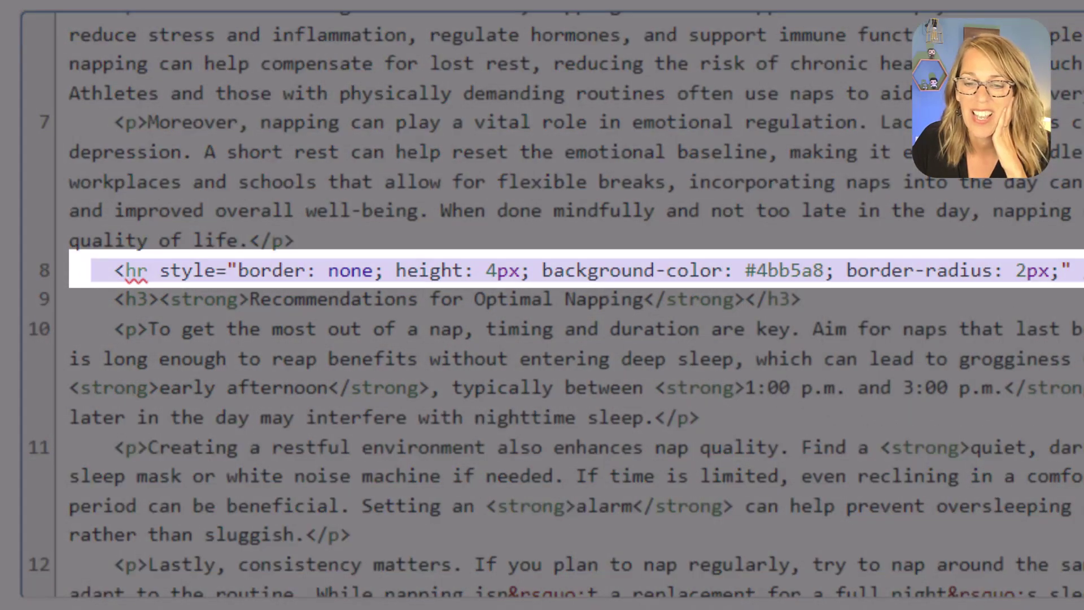
pyautogui.click(932, 303)
pyautogui.moveTo(757, 270); pyautogui.dragTo(823, 274)
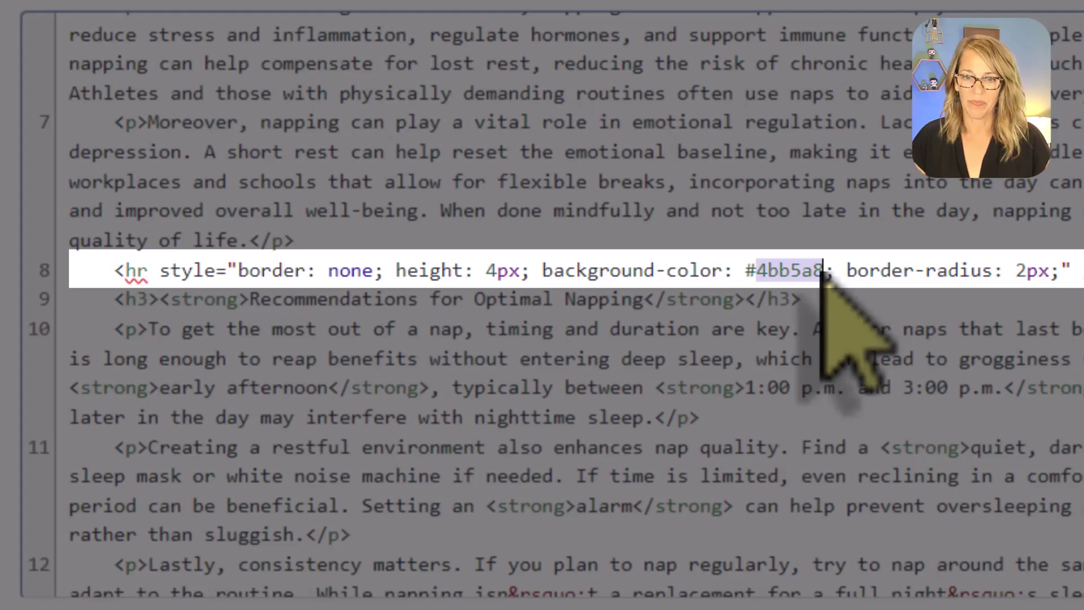
pyautogui.hotkey('ctrl', 'v')
pyautogui.scroll(-5, 823, 273)
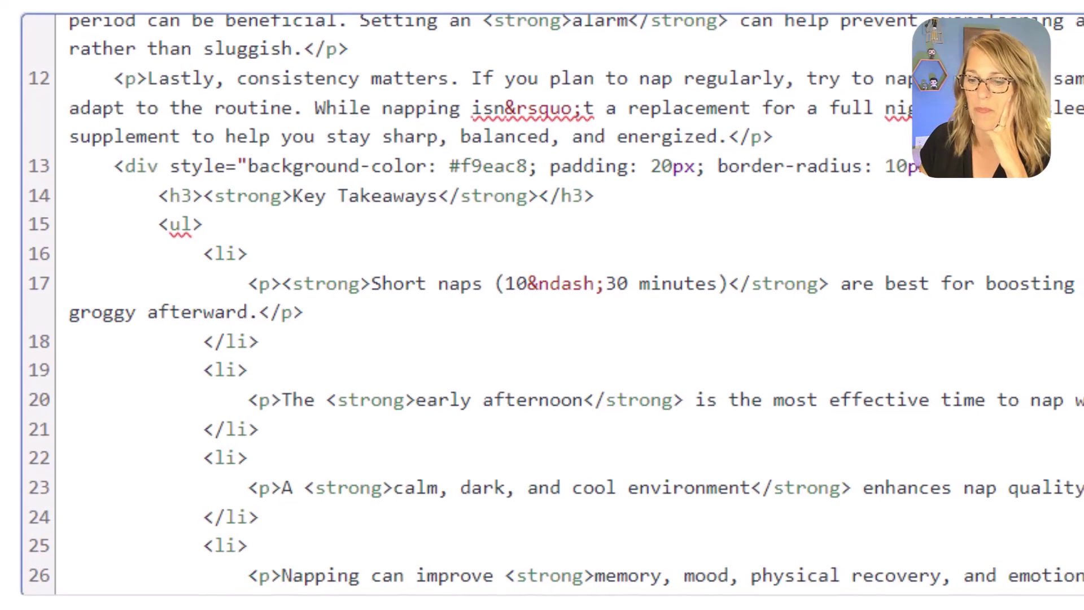
pyautogui.click(984, 508)
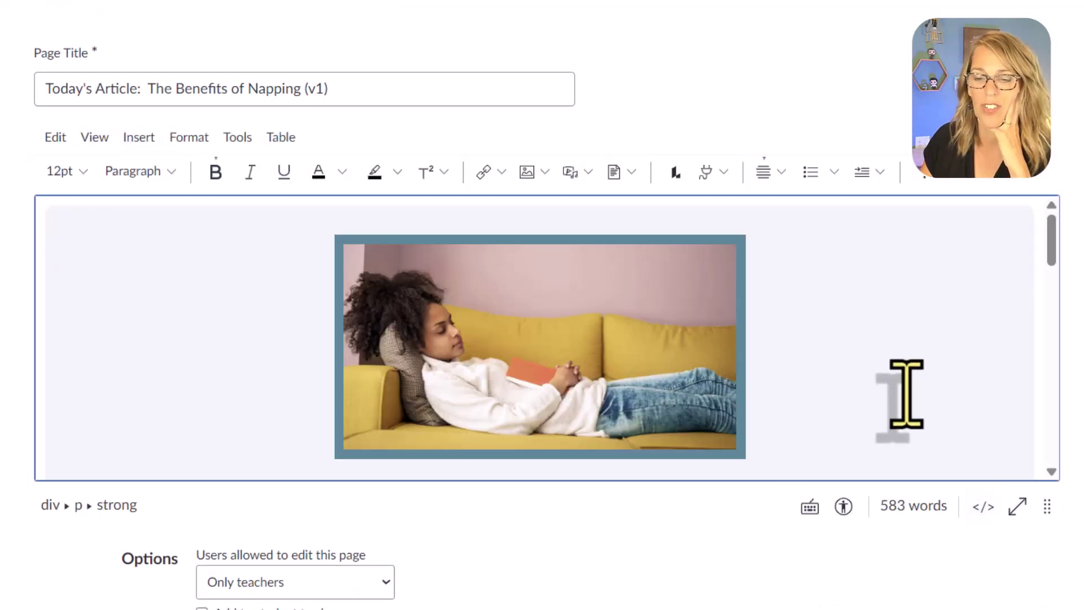
pyautogui.scroll(-12, 906, 393)
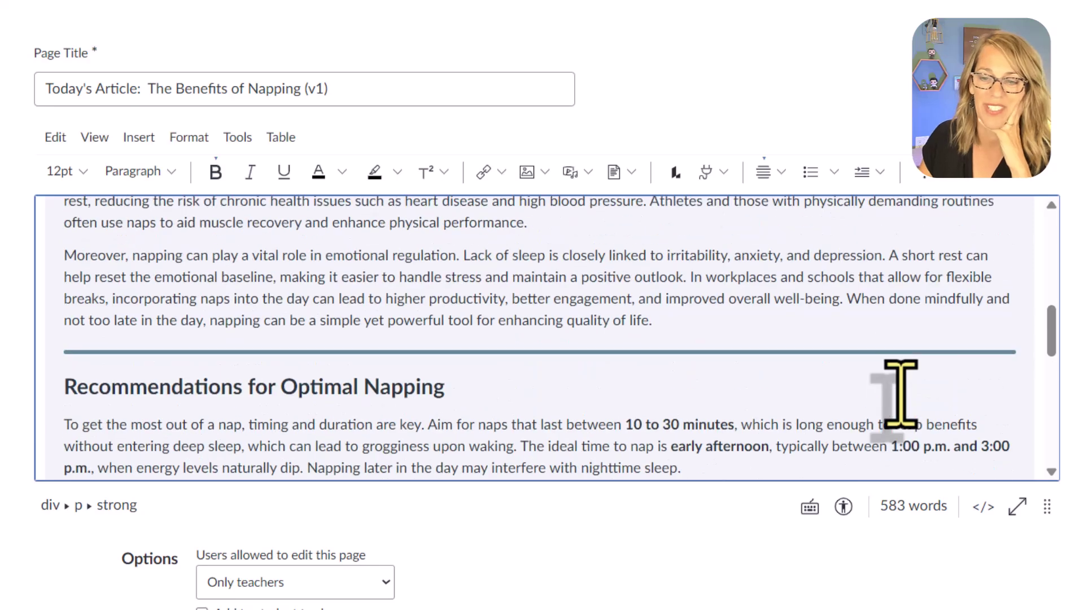
# Center-align the "All done?" heading below the Key Takeaways box
pyautogui.scroll(-10, 901, 394)
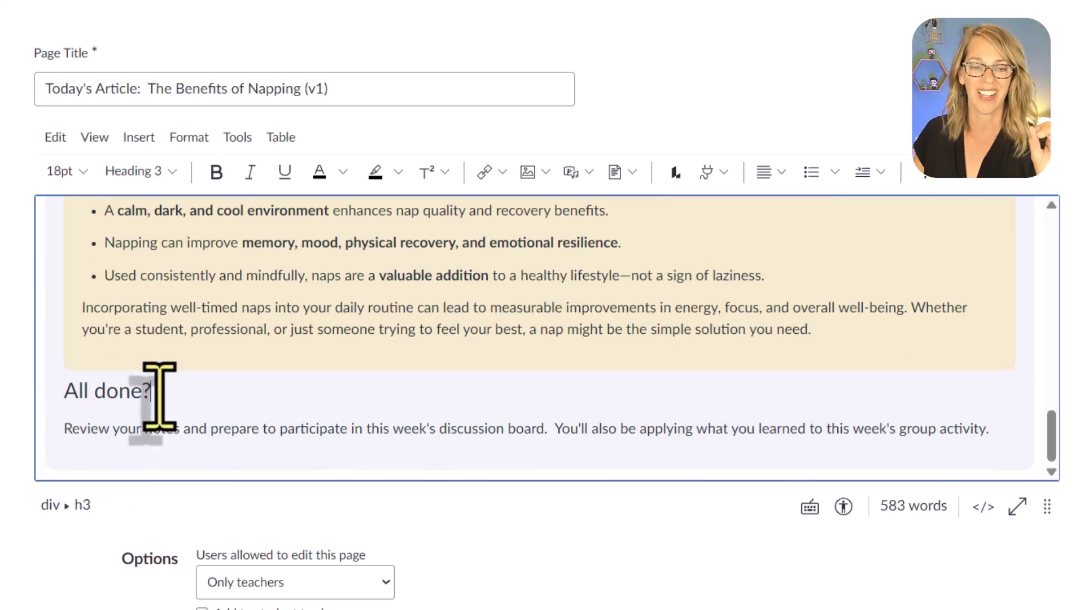
pyautogui.click(780, 175)
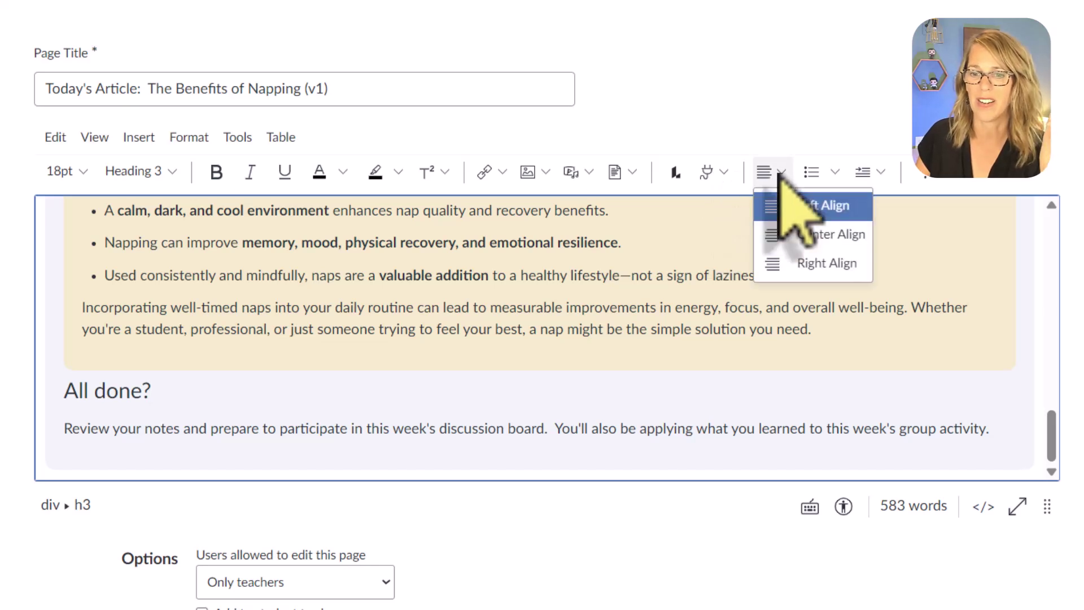
pyautogui.click(794, 235)
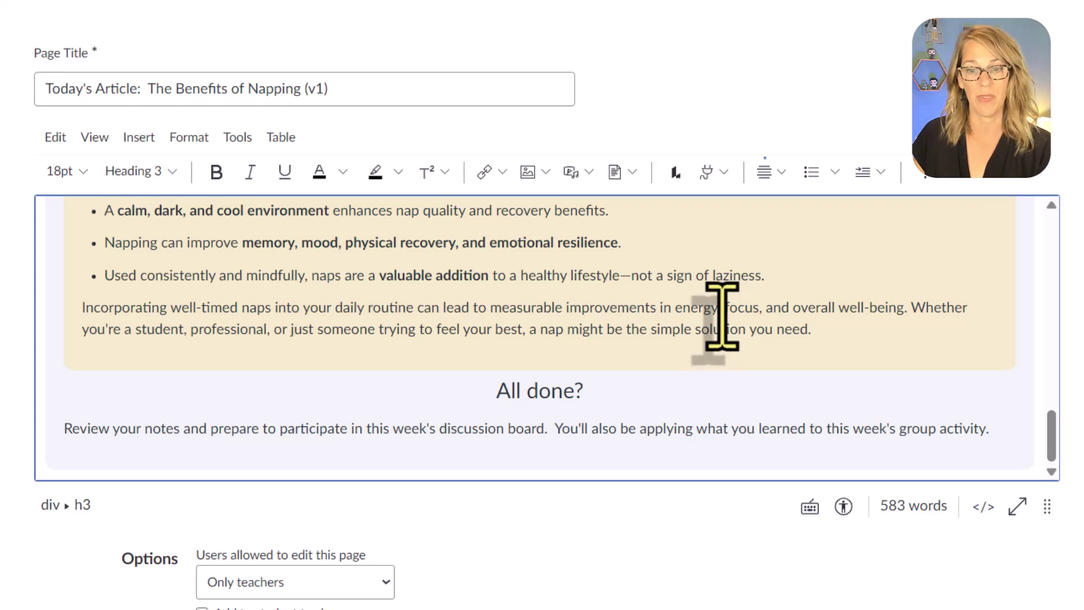
pyautogui.scroll(3, 637, 409)
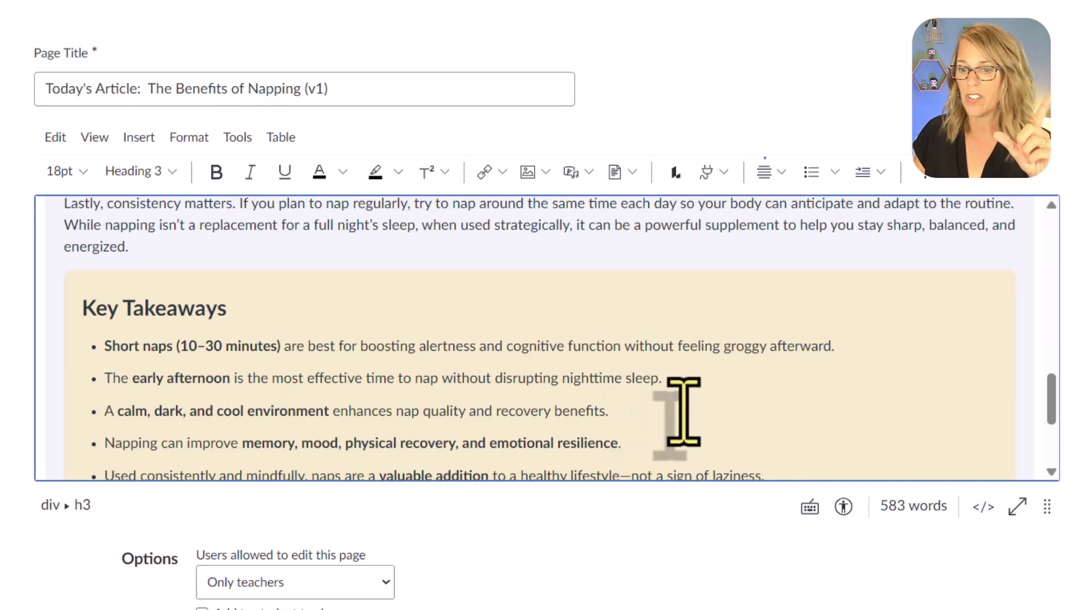
# Find the "All done?" heading in the page's HTML and copy "background-color: #42879e;" from the image's style
pyautogui.click(984, 507)
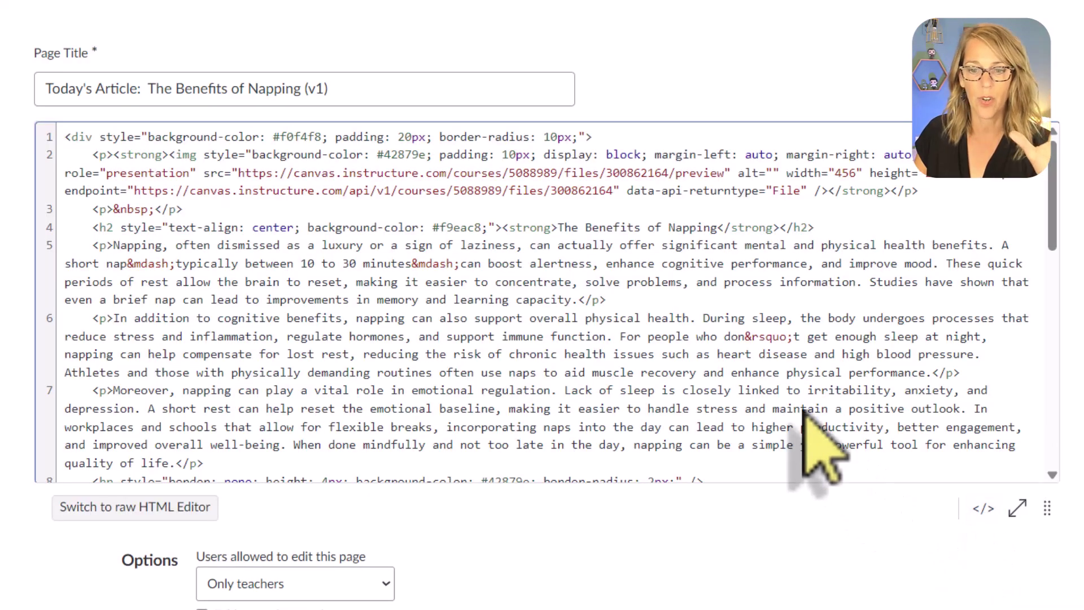
pyautogui.scroll(-10, 771, 373)
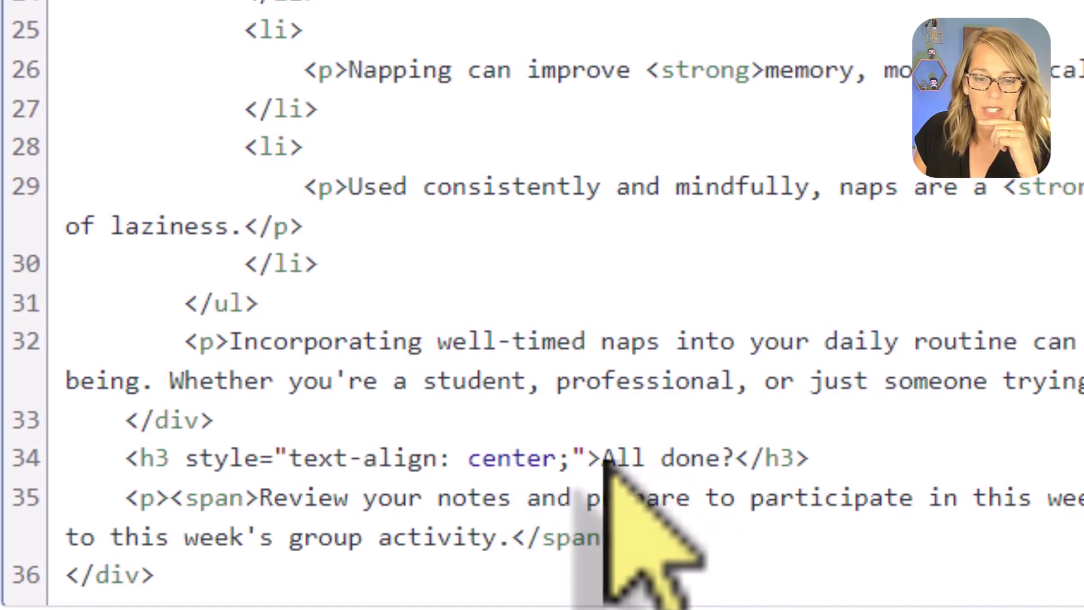
pyautogui.moveTo(603, 459); pyautogui.dragTo(735, 458)
pyautogui.click(874, 459)
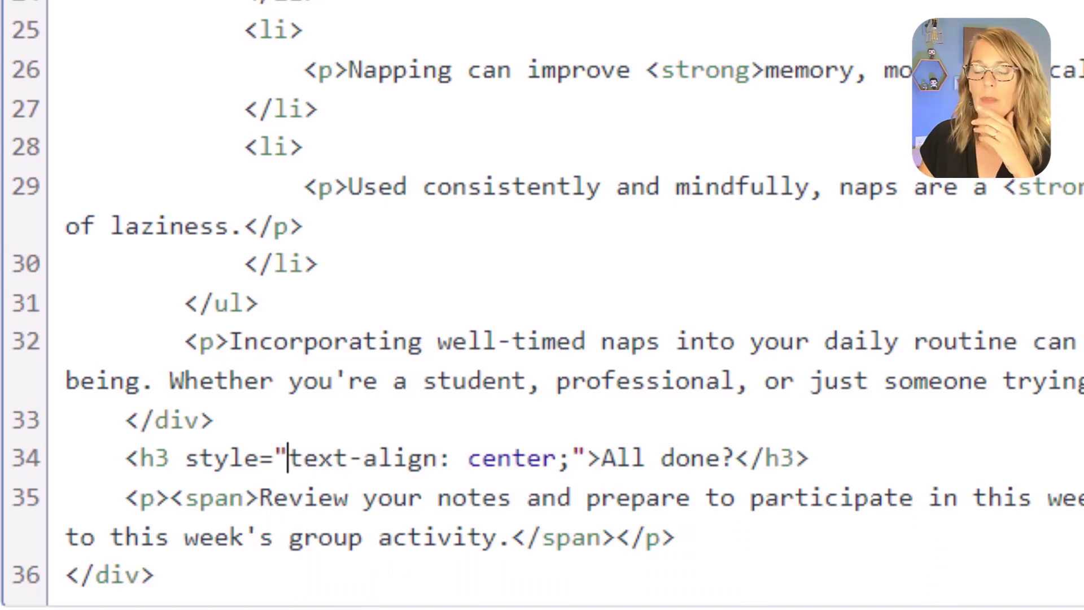
pyautogui.scroll(12, 302, 466)
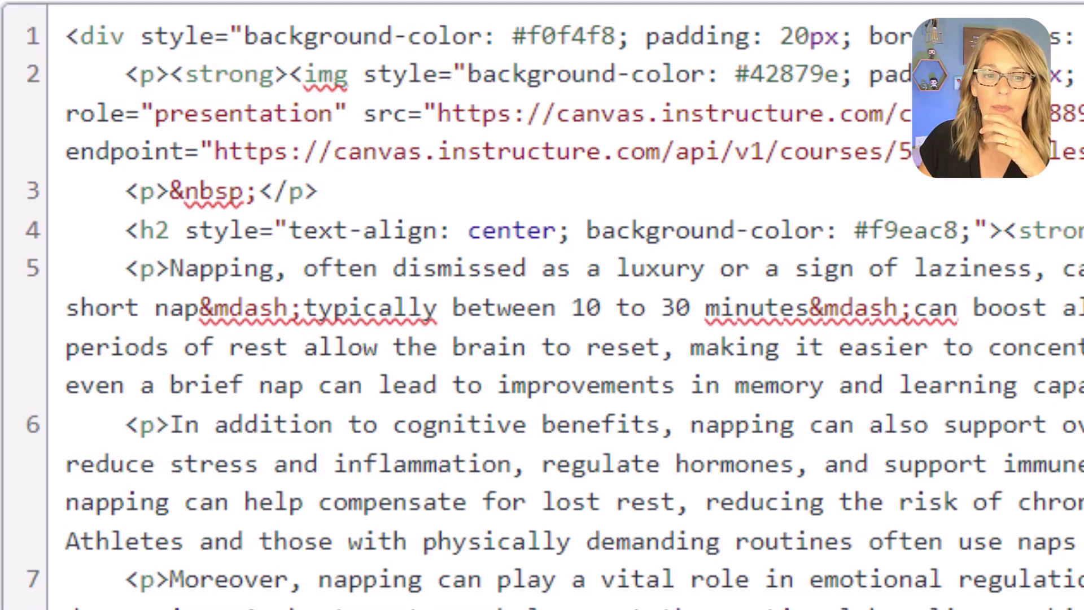
pyautogui.click(467, 76)
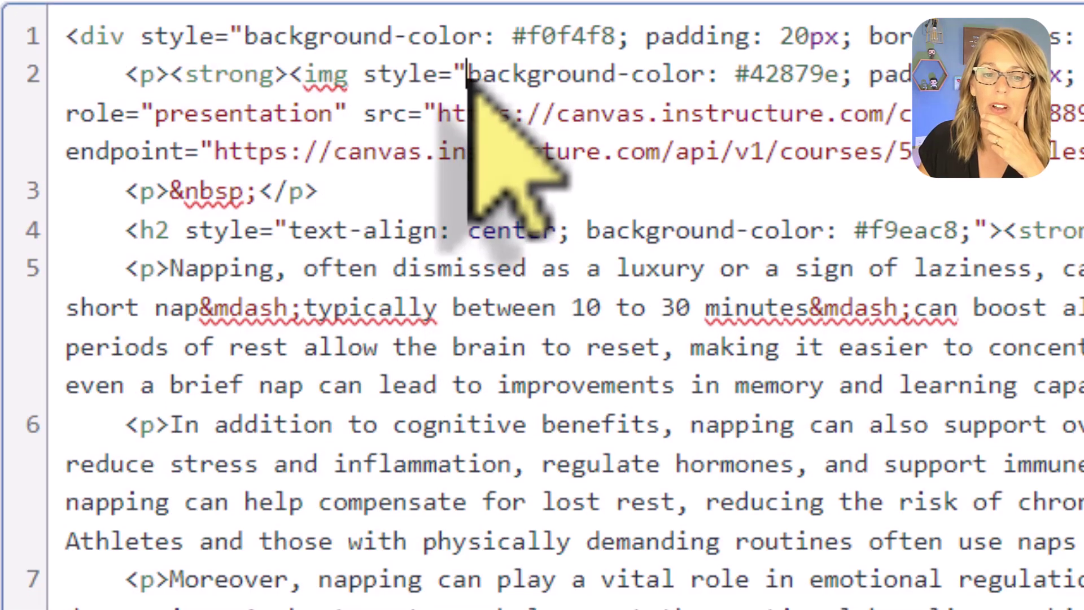
pyautogui.moveTo(467, 79); pyautogui.dragTo(861, 82)
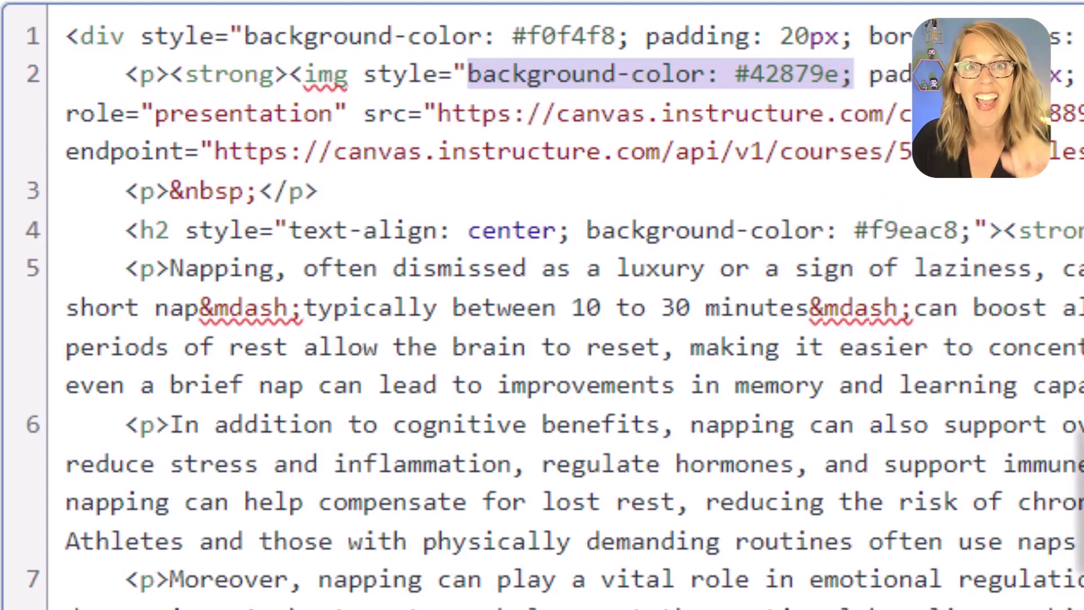
# Paste "background-color: #42879e;" at the start of the "All done?" h3 style, before "text-align: center;"
pyautogui.scroll(-10, 734, 406)
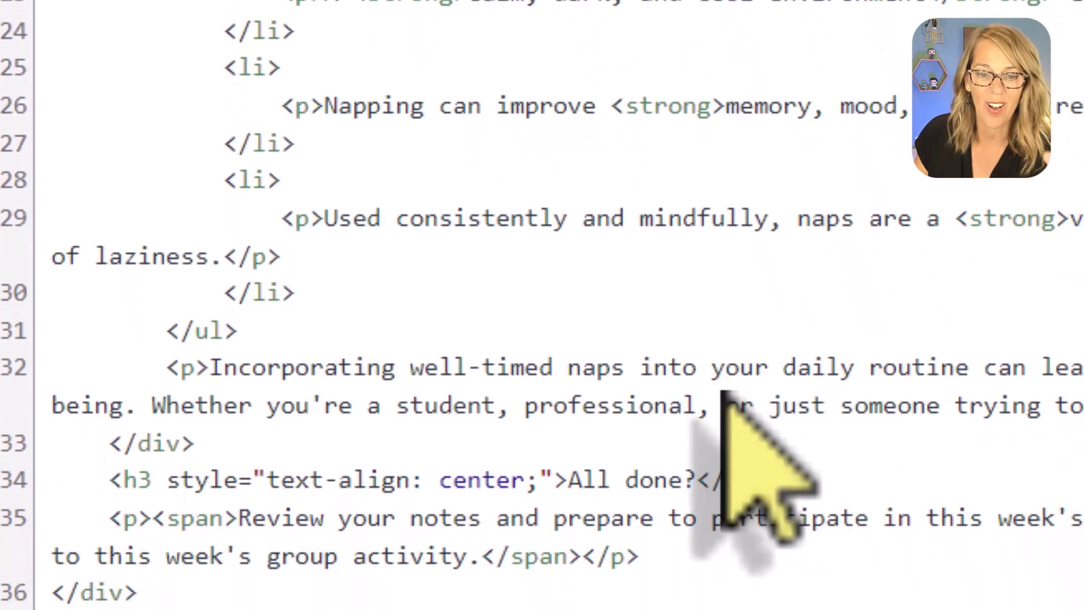
pyautogui.click(362, 444)
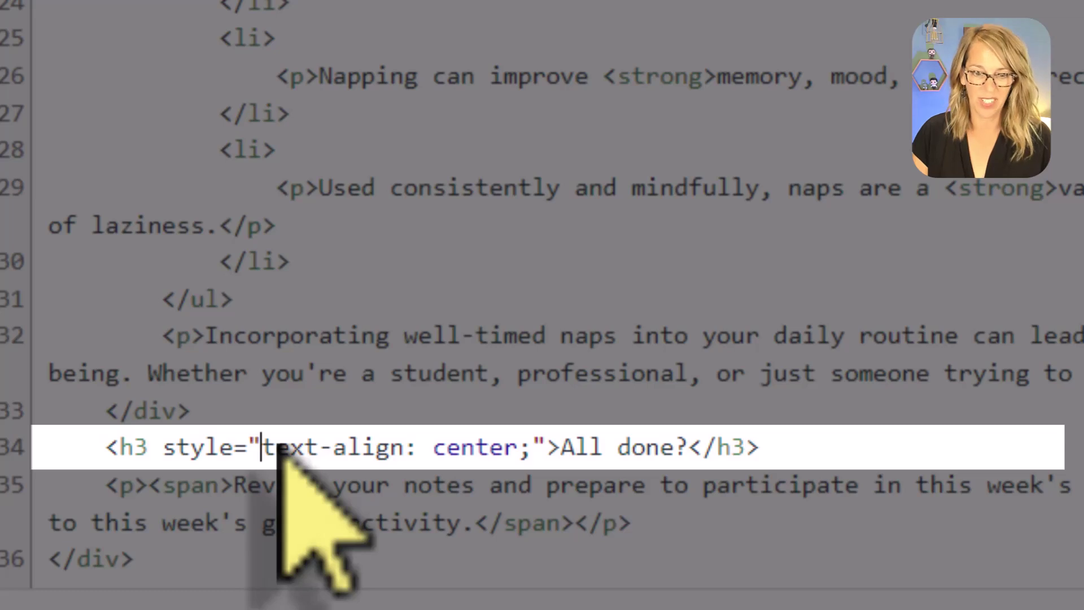
pyautogui.hotkey('ctrl', 'v')
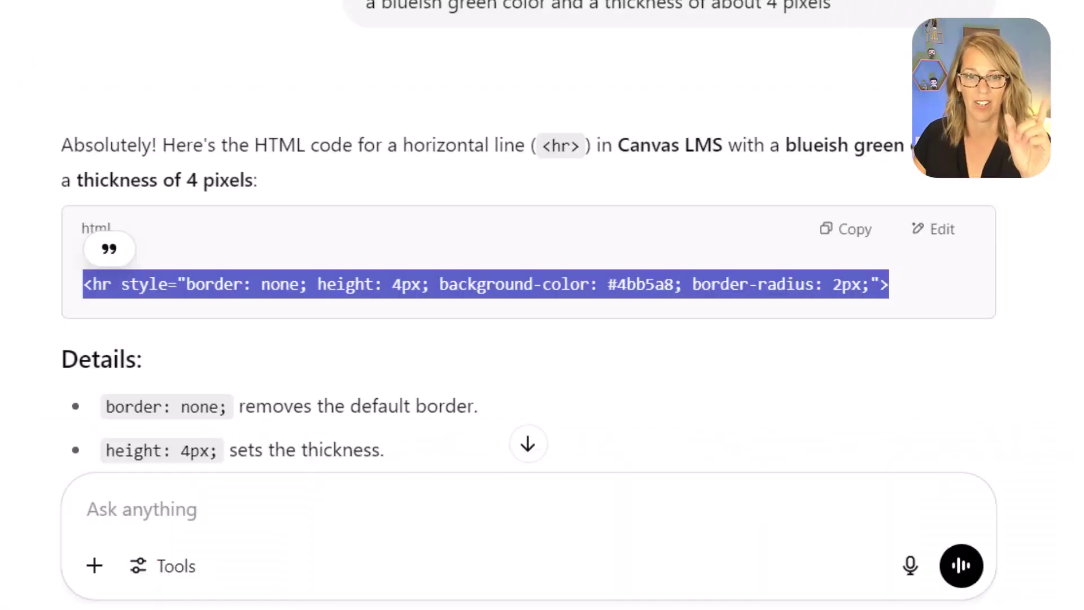
# Switch to ChatGPT, ask for the code to change the text color and read through the example codes
pyautogui.click(135, 485)
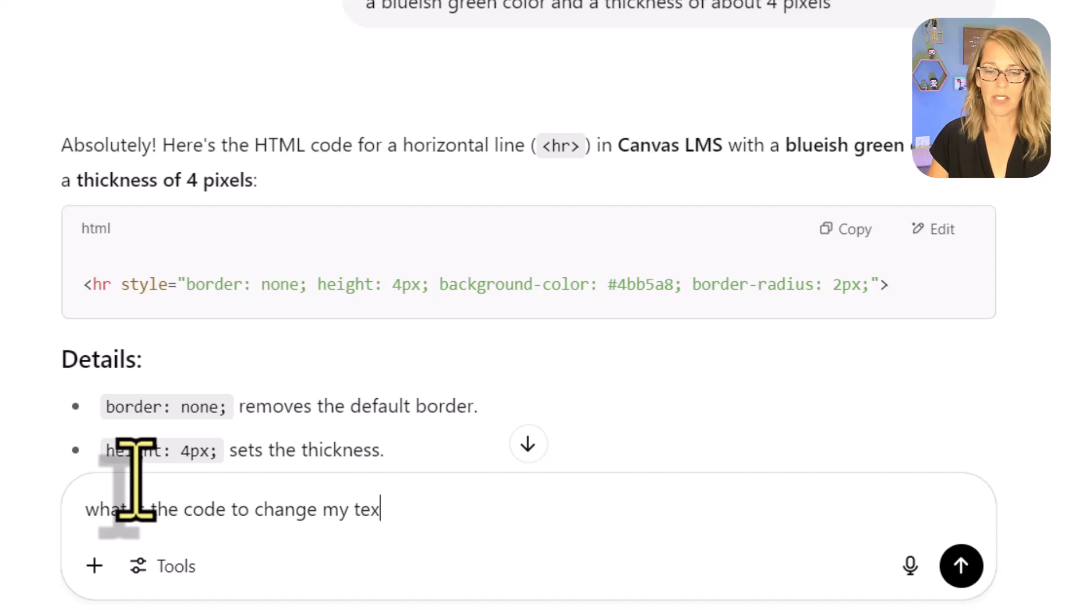
pyautogui.write('hite')
pyautogui.press('Return')
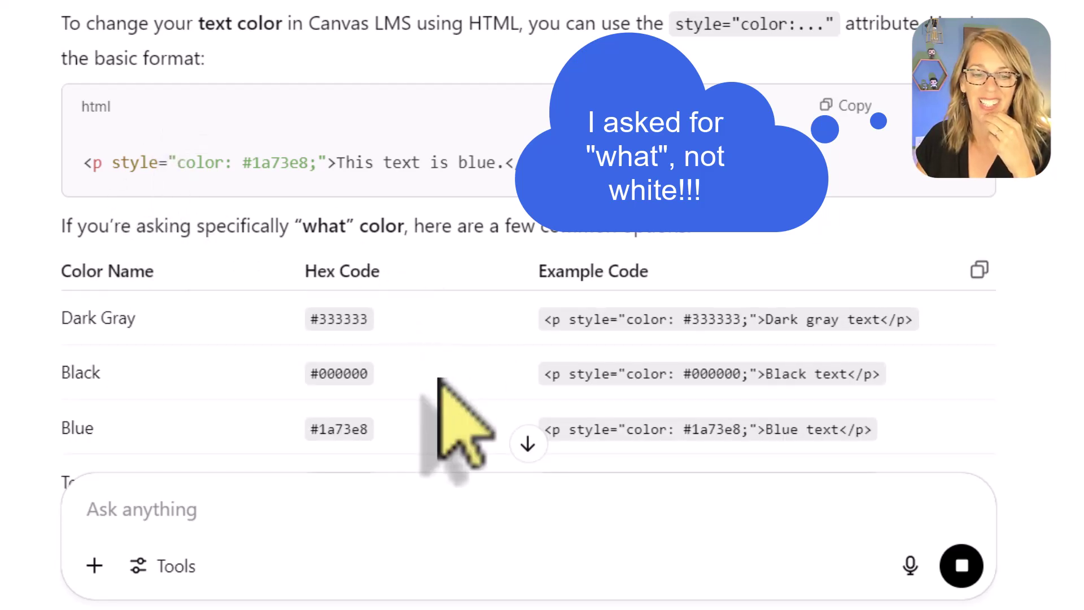
pyautogui.scroll(-4, 440, 384)
pyautogui.scroll(4, 440, 382)
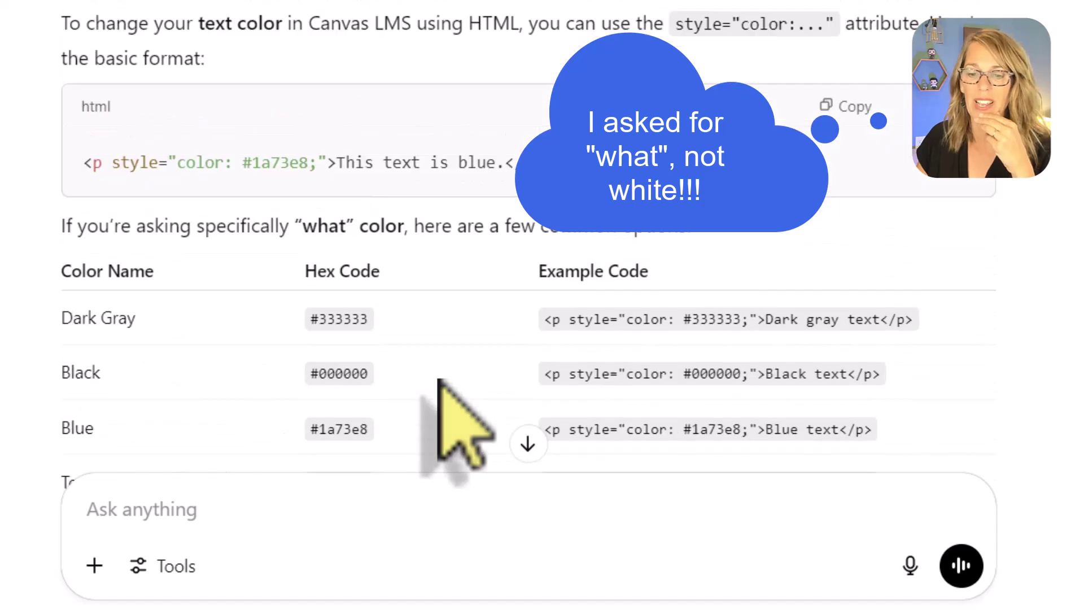
pyautogui.scroll(-2, 439, 382)
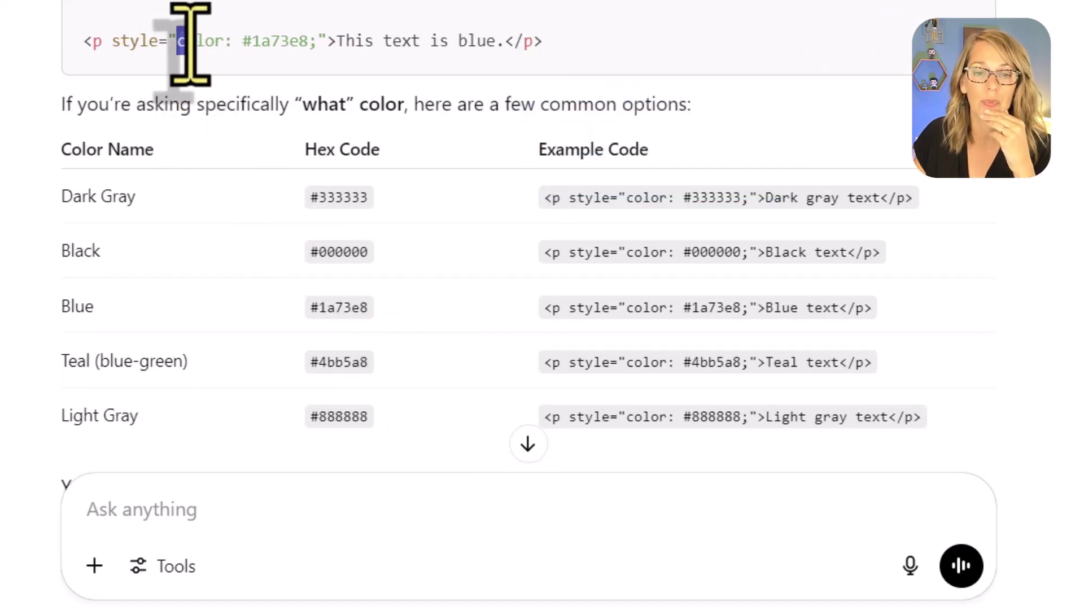
# Copy "color:" from ChatGPT's example, add "color: white;" to the "All done?" h3 style in Canvas and check the heading in the visual editor
pyautogui.moveTo(190, 44); pyautogui.dragTo(242, 47)
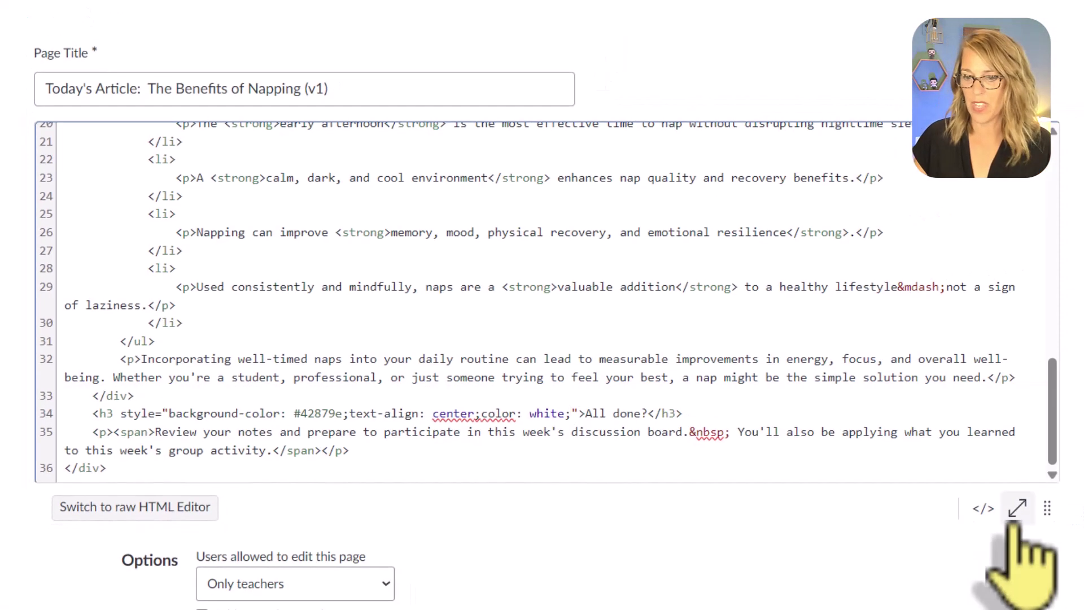
pyautogui.click(983, 509)
pyautogui.scroll(-10, 968, 405)
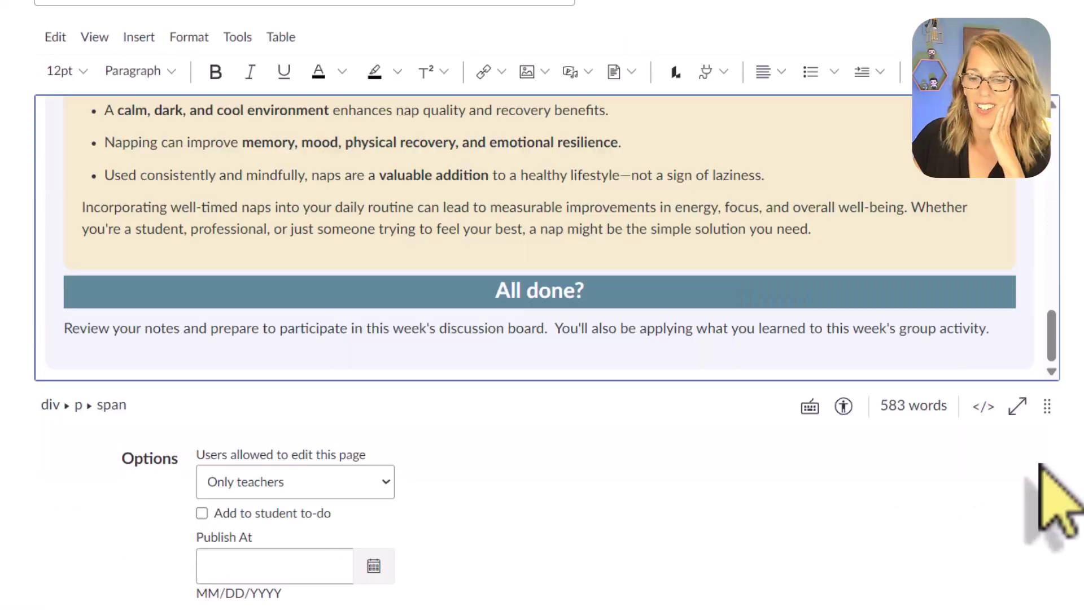
# Save the Canvas page and review the finished article down to the "All done?" heading
pyautogui.scroll(-8, 927, 452)
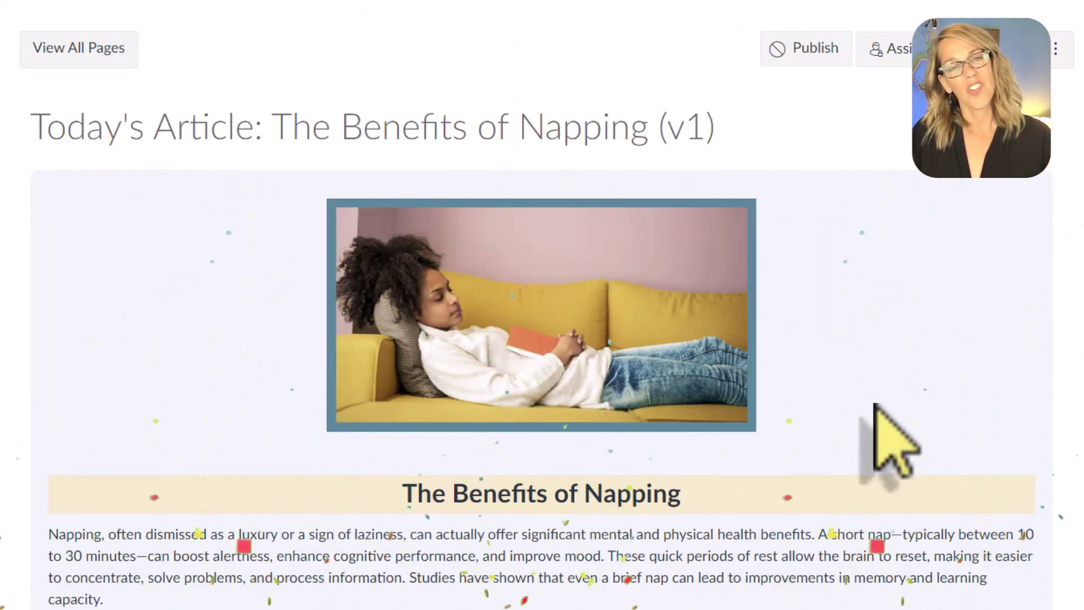
pyautogui.scroll(-10, 874, 404)
pyautogui.scroll(-8, 892, 437)
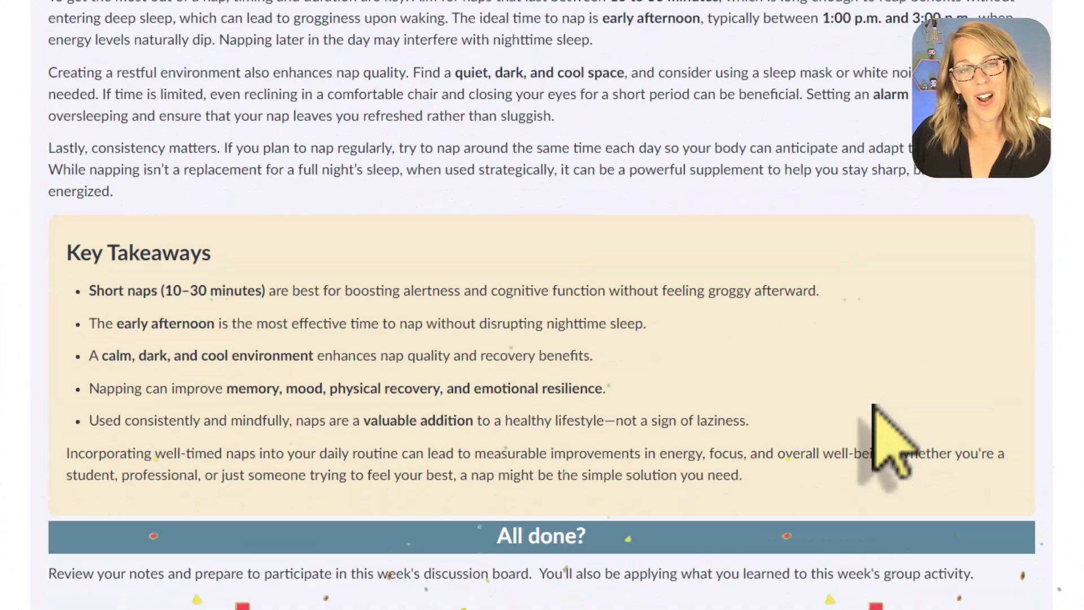